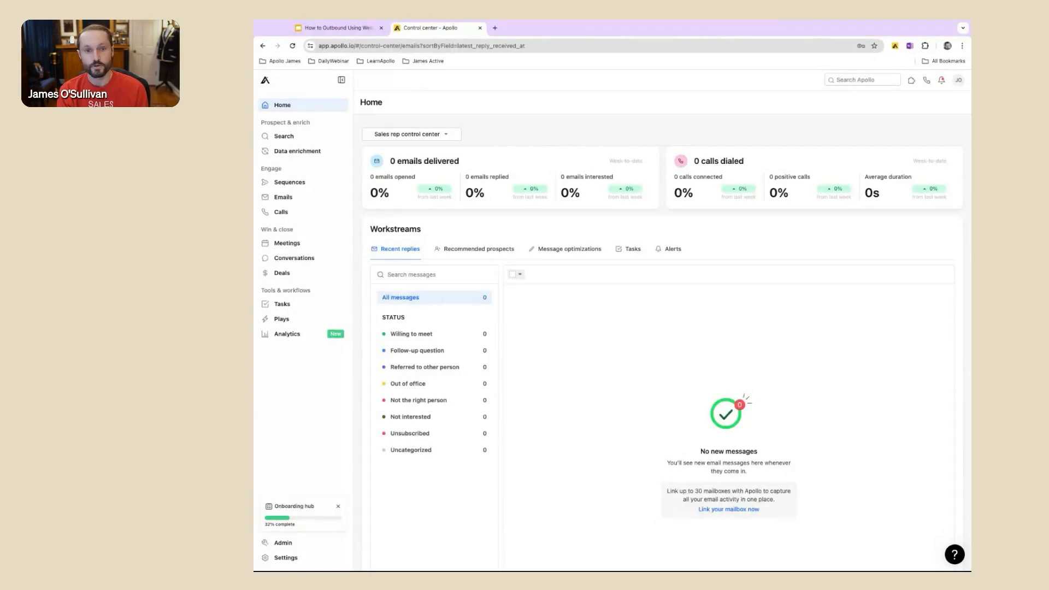
Step: Open the account settings page and bring its list of settings categories into view
scroll(312, 555, "up", 5)
left_click(312, 555)
scroll(376, 262, "down", 5)
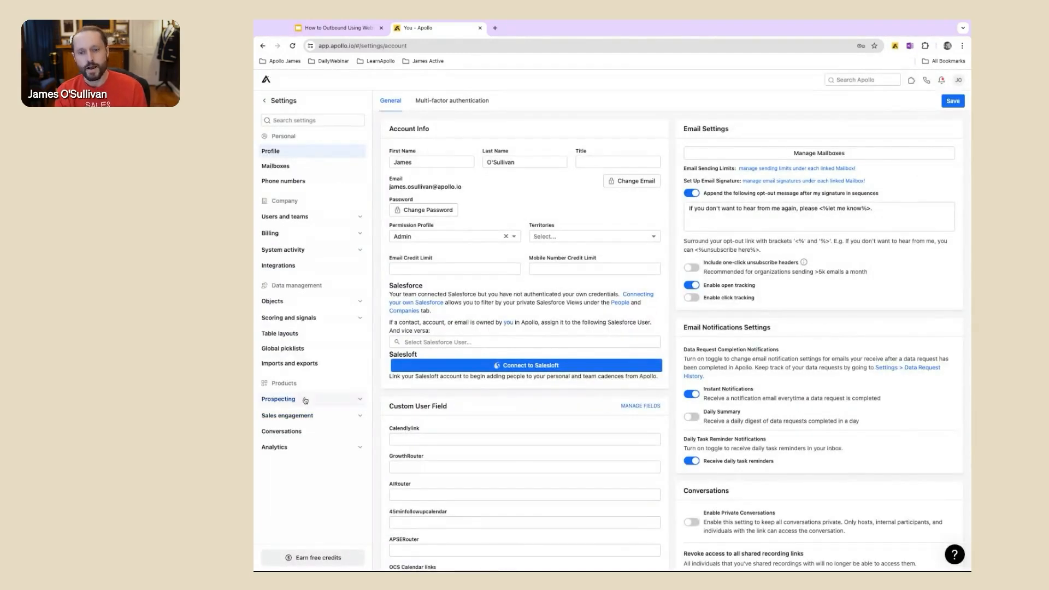
scroll(289, 413, "up", 5)
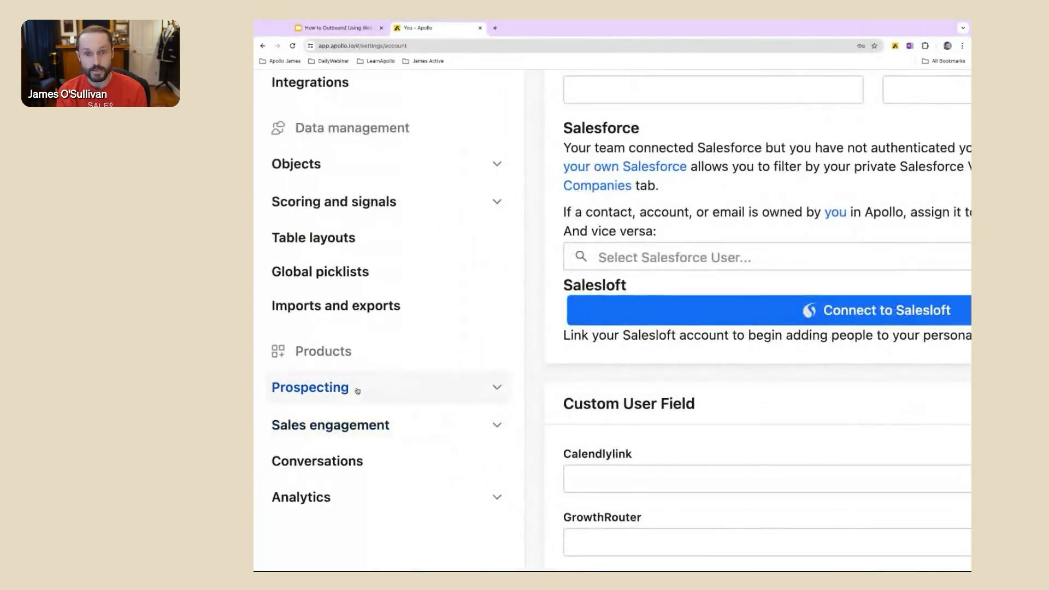
scroll(350, 391, "down", 5)
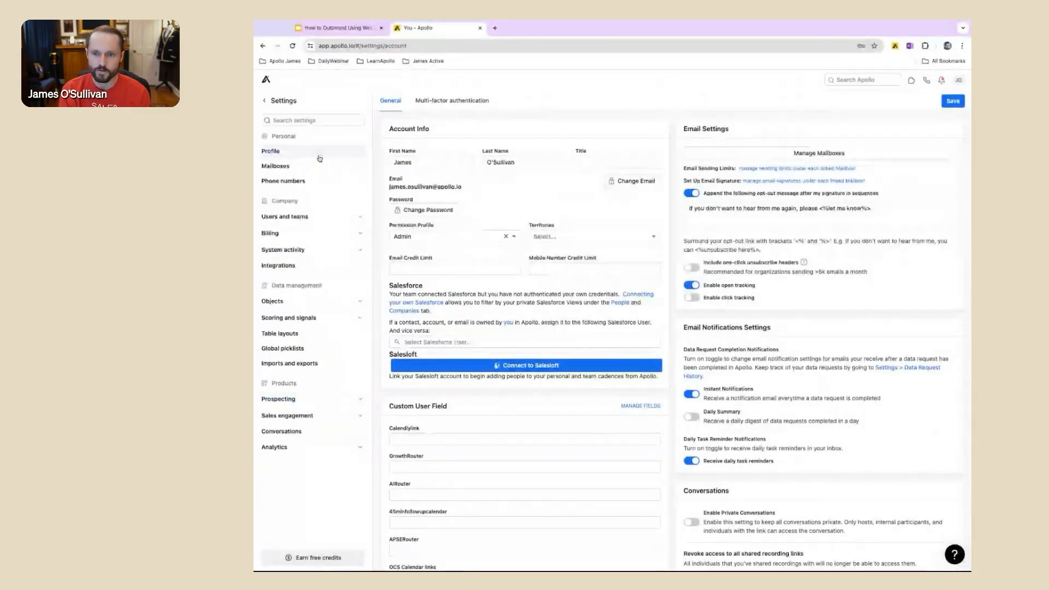
Step: Search the settings for "website" and open the Website visitors settings page
left_click(319, 120)
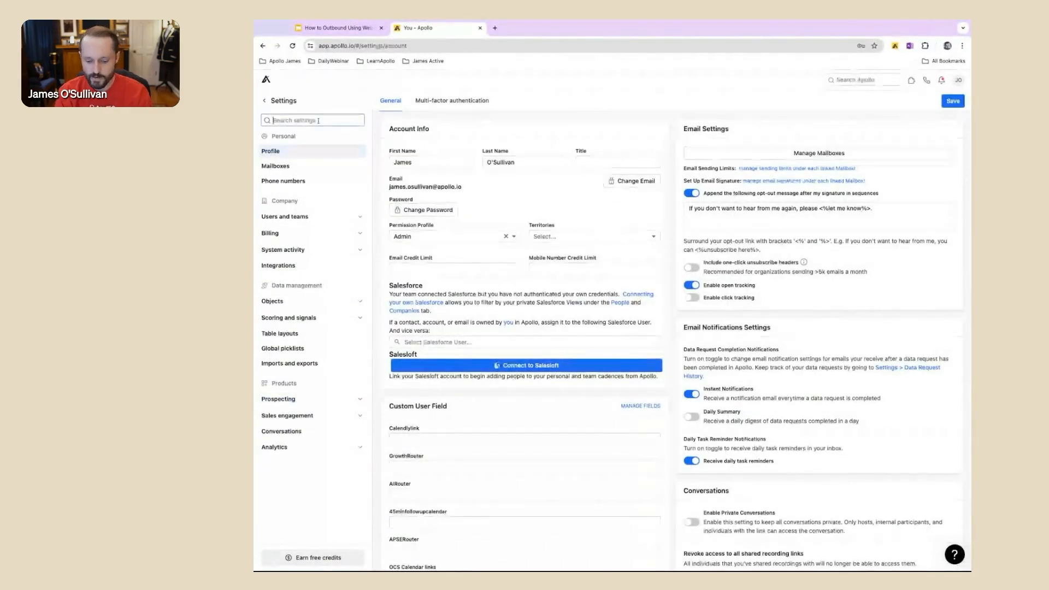
type("website")
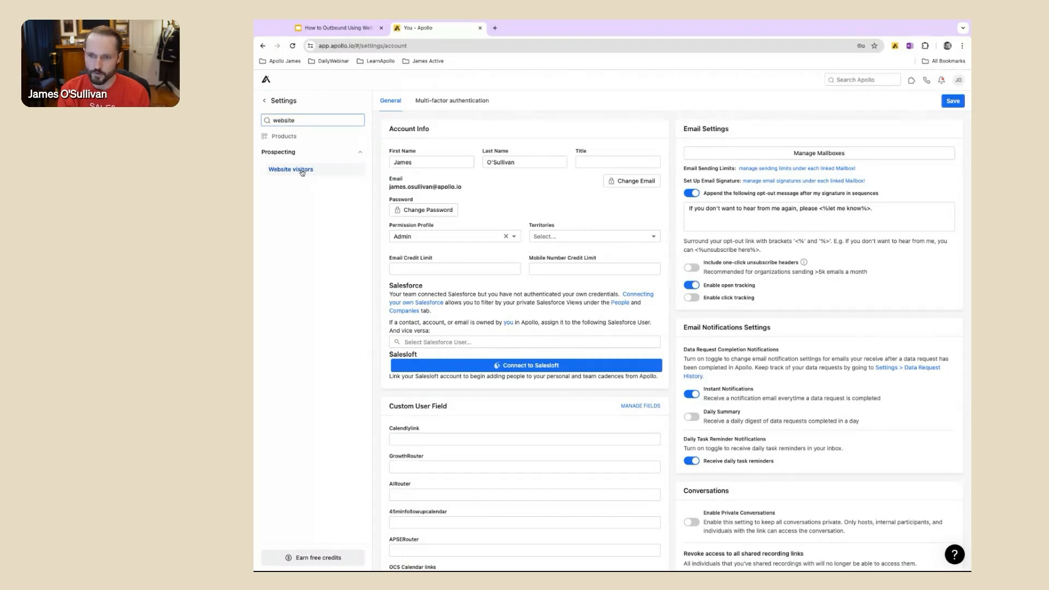
scroll(303, 173, "up", 5)
scroll(303, 171, "left", 2)
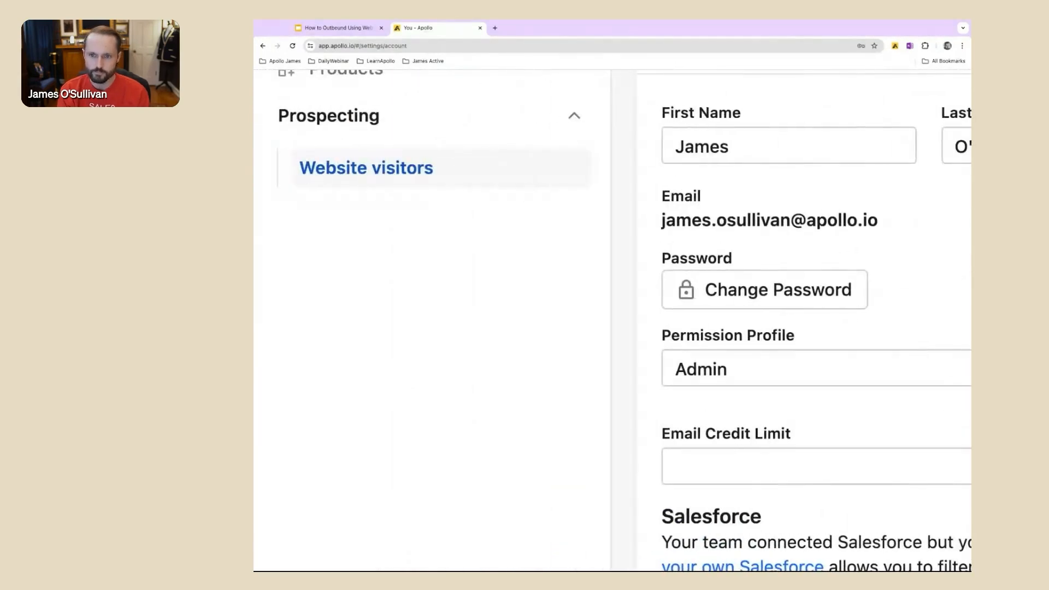
left_click(351, 170)
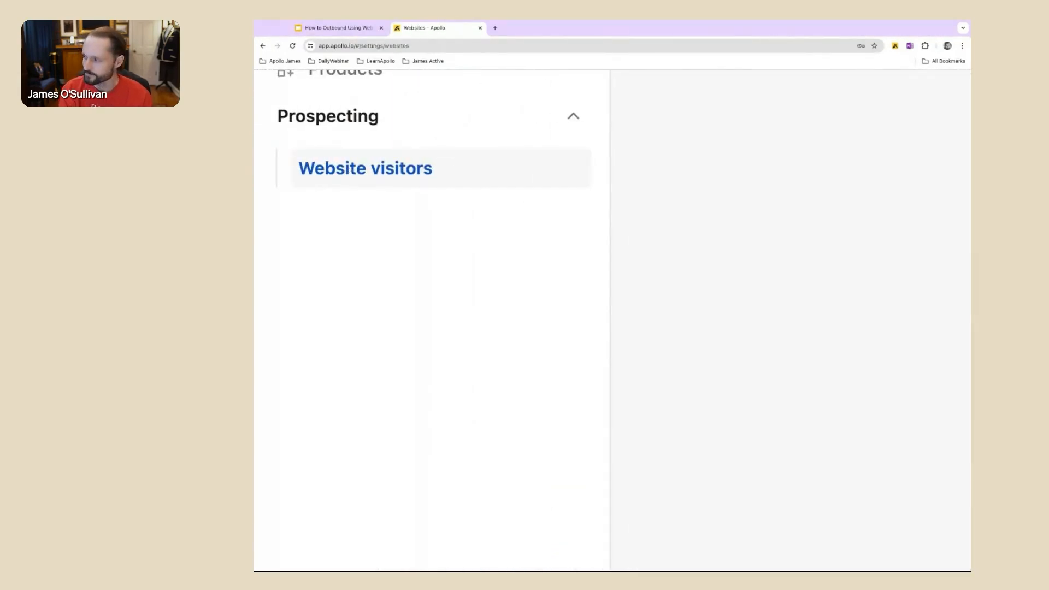
Step: Examine the Apollo Script installation instructions, the tracking code, and the connection status of the listed website domains
scroll(350, 170, "down", 5)
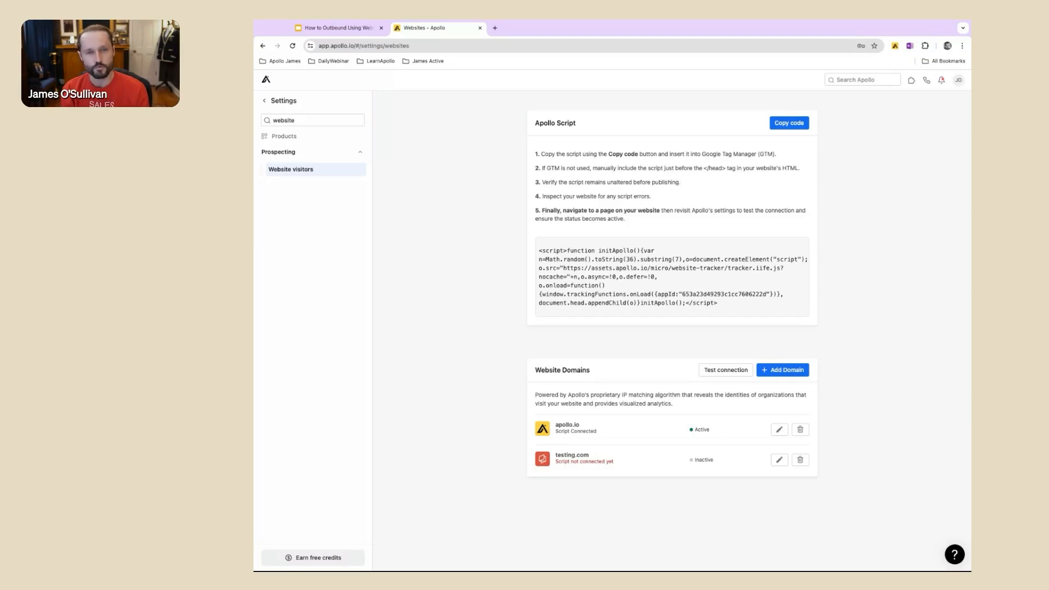
scroll(667, 281, "up", 5)
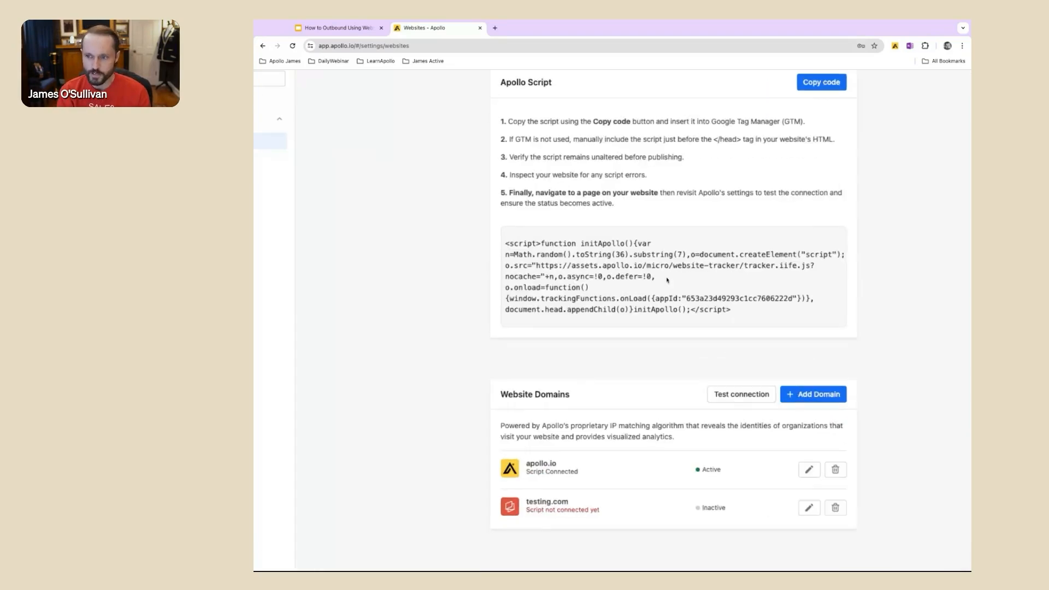
scroll(667, 281, "up", 1)
scroll(667, 281, "left", 3)
scroll(667, 281, "up", 3)
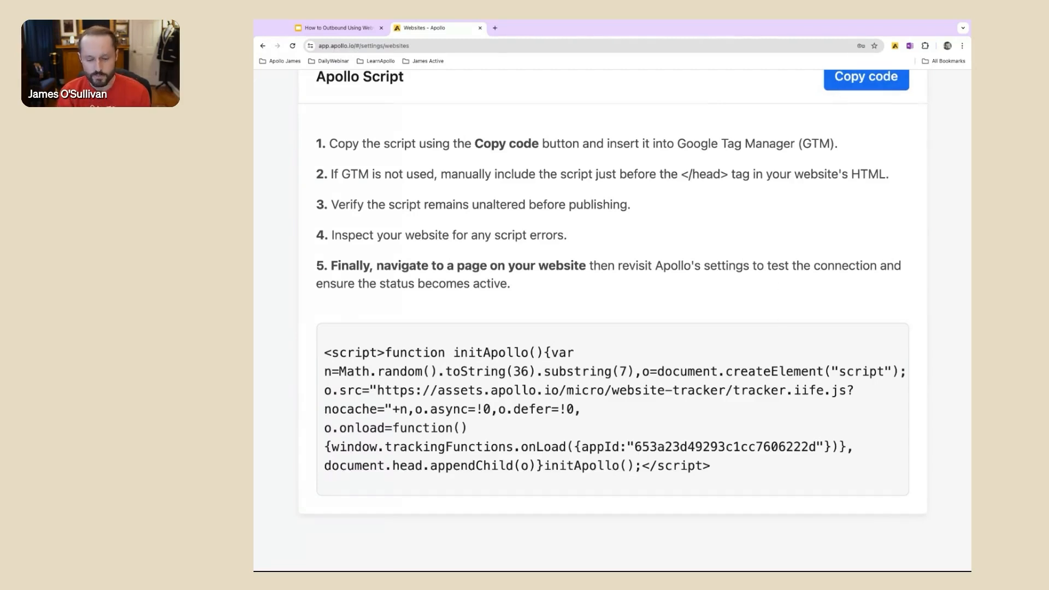
scroll(776, 240, "down", 5)
scroll(701, 293, "down", 3)
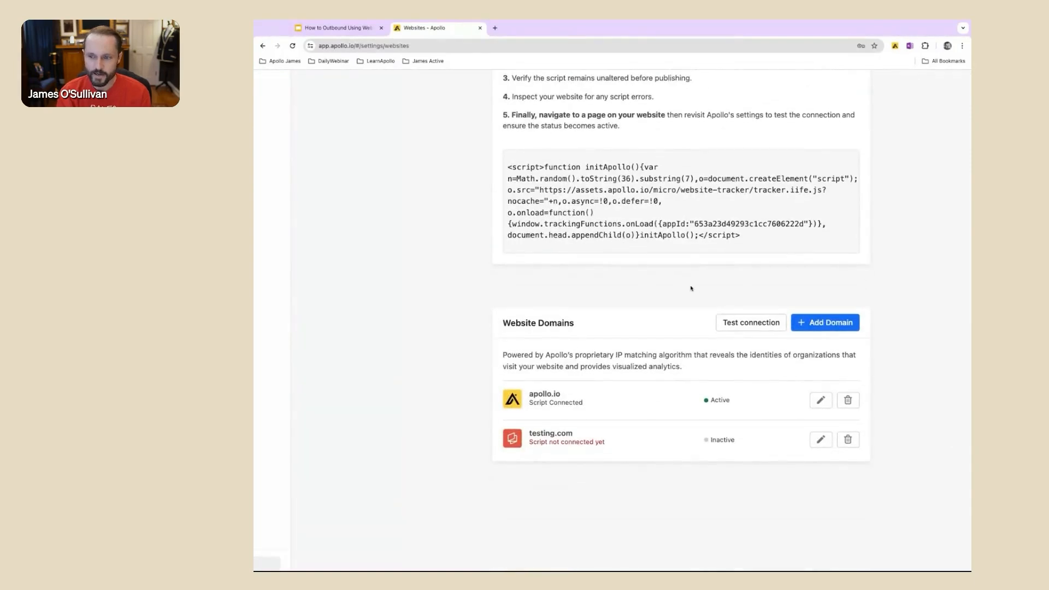
scroll(691, 289, "up", 5)
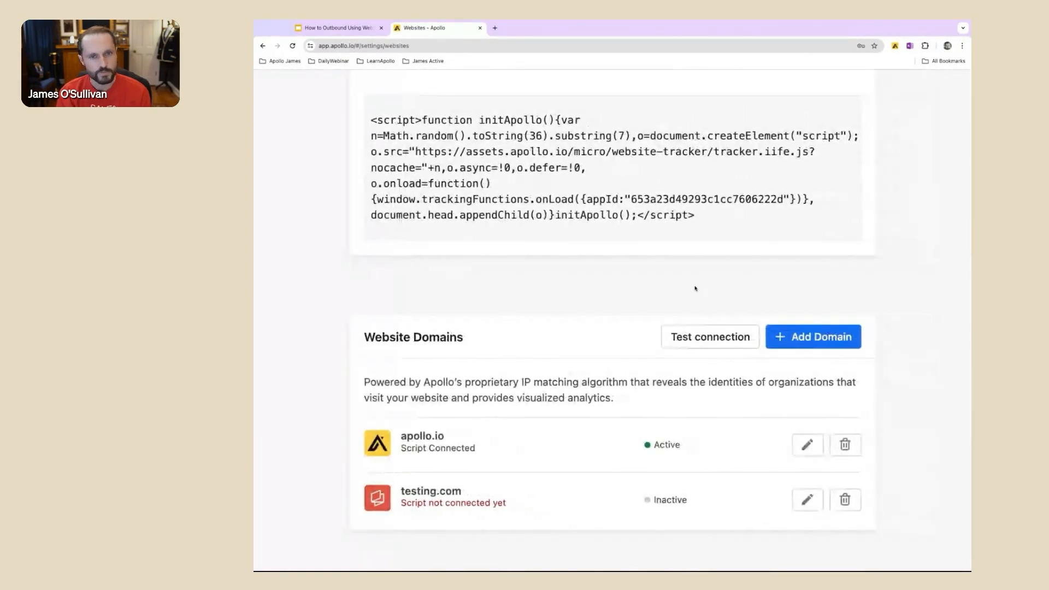
scroll(696, 288, "down", 2)
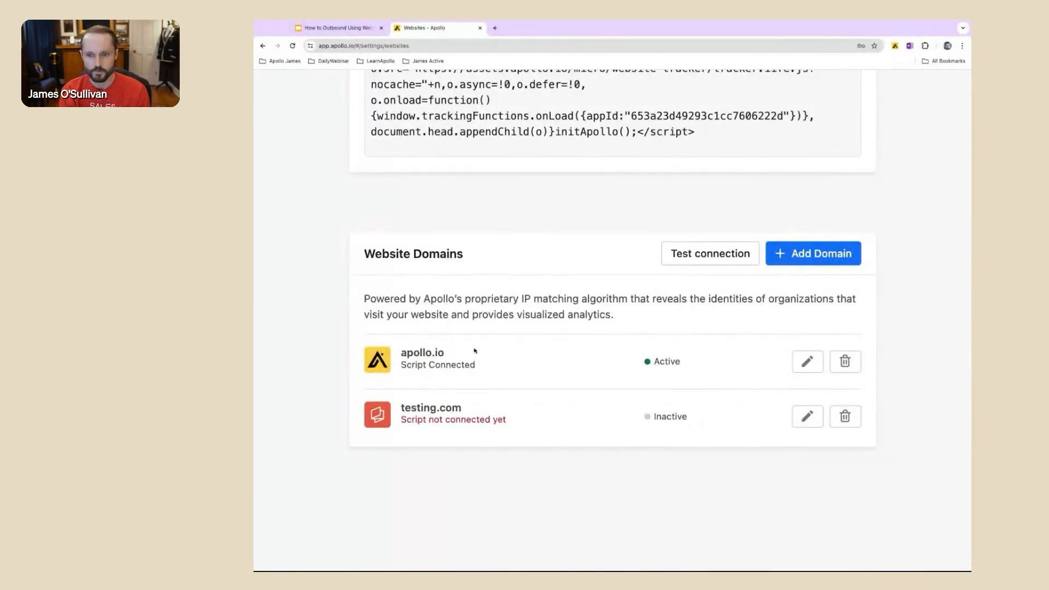
scroll(534, 398, "up", 2)
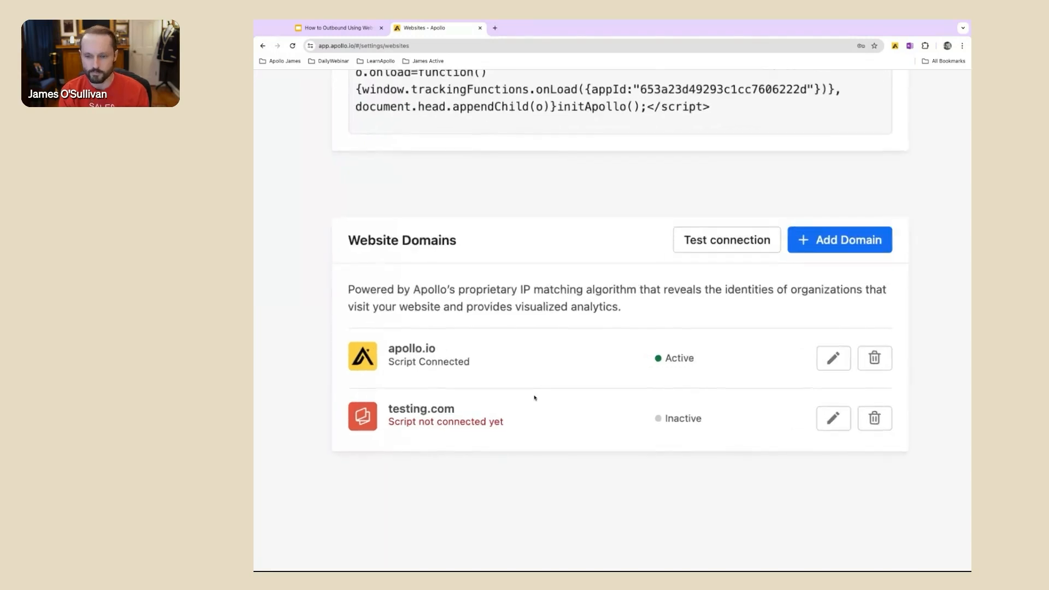
scroll(535, 398, "right", 1)
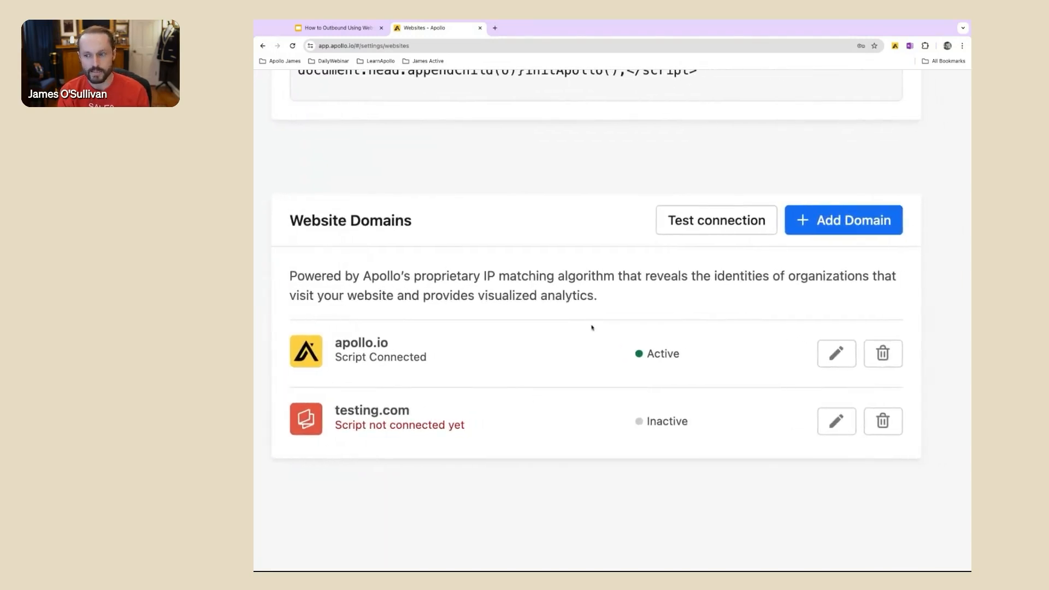
Step: Try to add a new domain with a blank advanced intent rule set to High, and dismiss the form
left_click(832, 233)
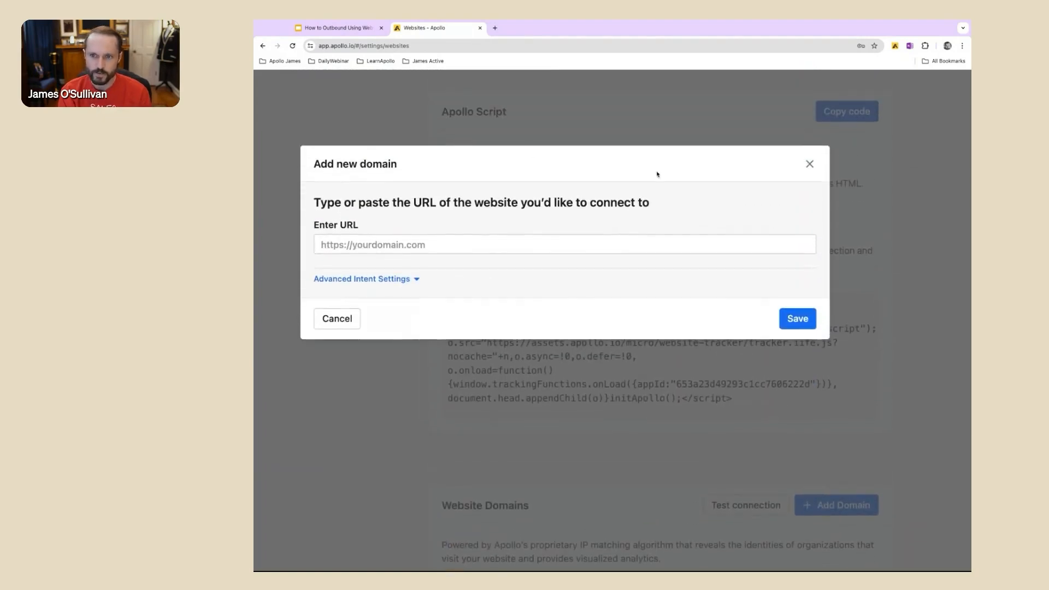
scroll(522, 153, "left", 2)
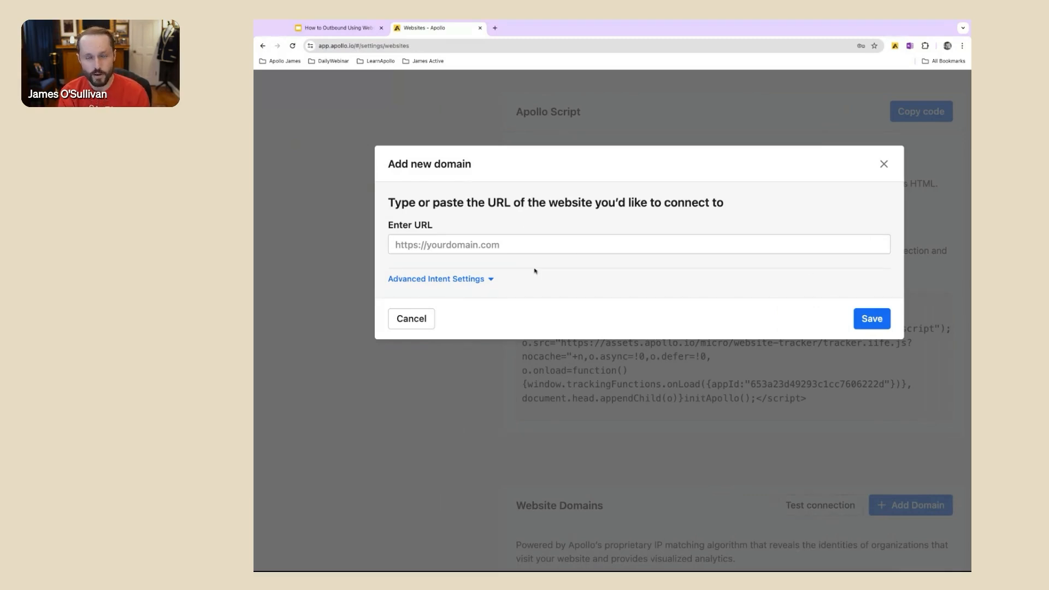
left_click(485, 281)
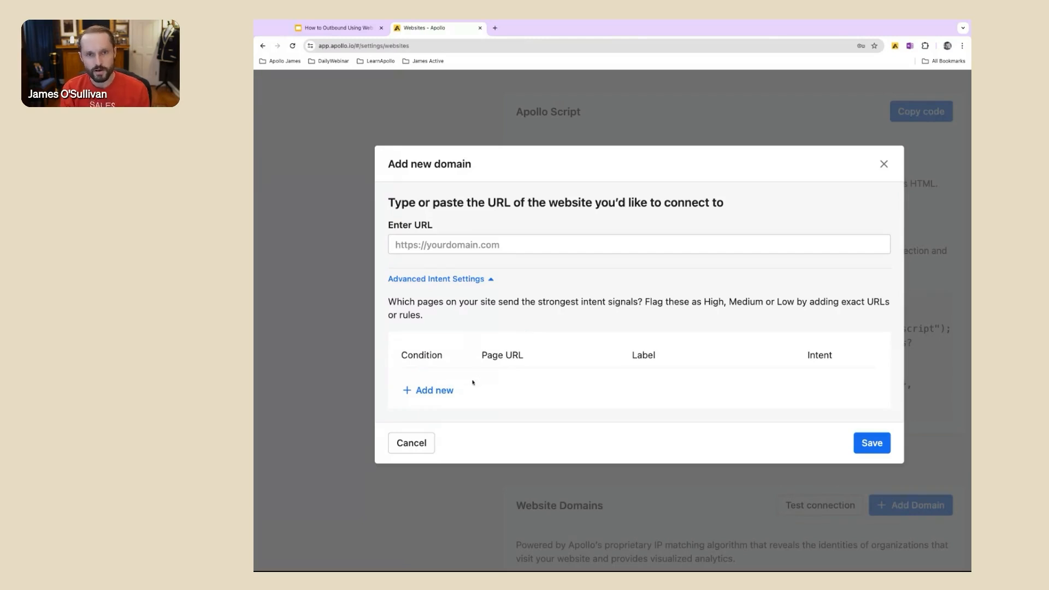
left_click(434, 390)
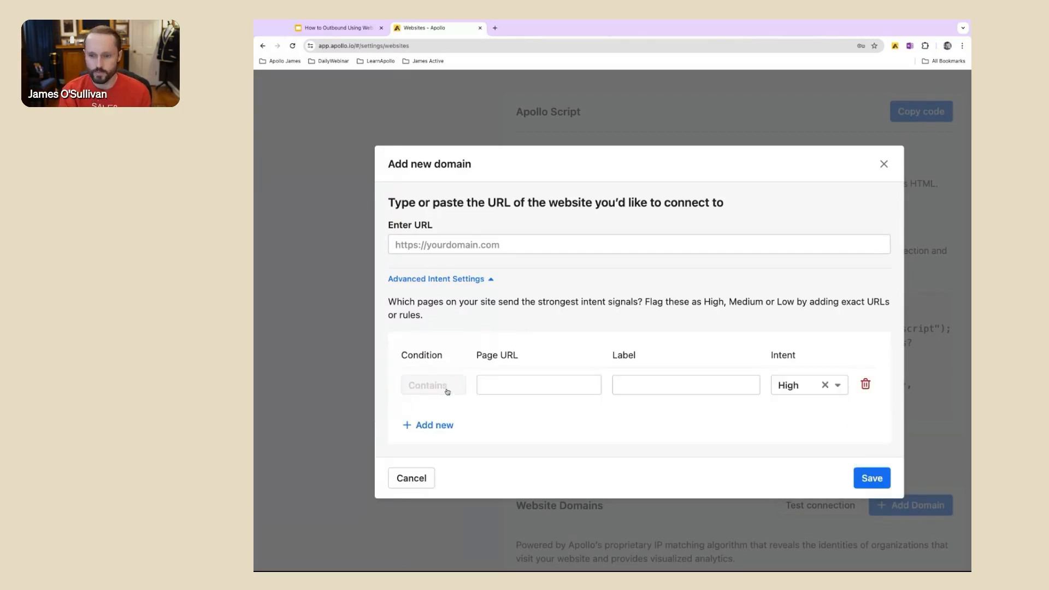
left_click(546, 382)
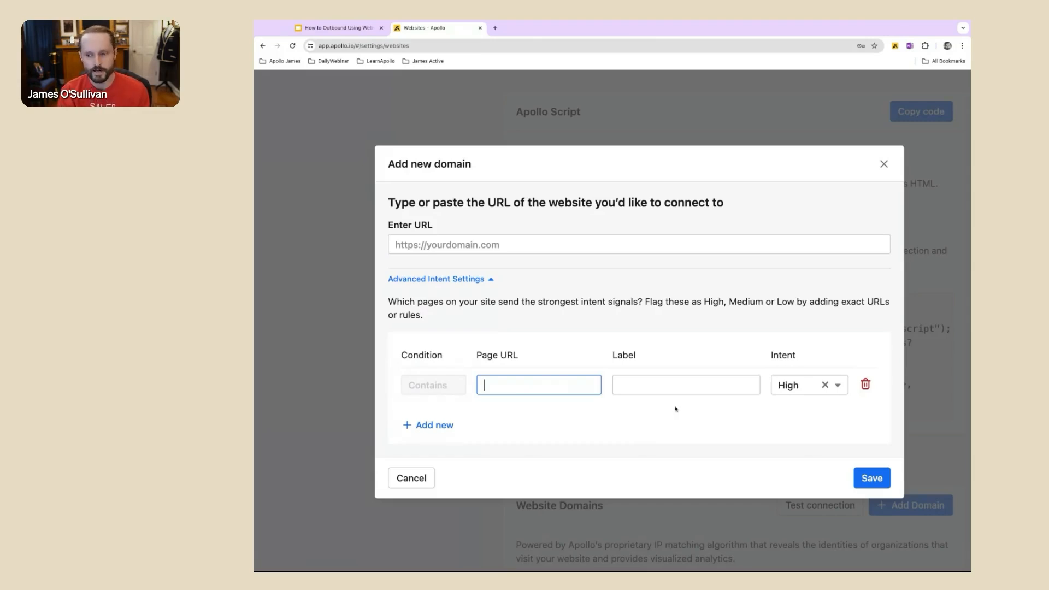
left_click(814, 388)
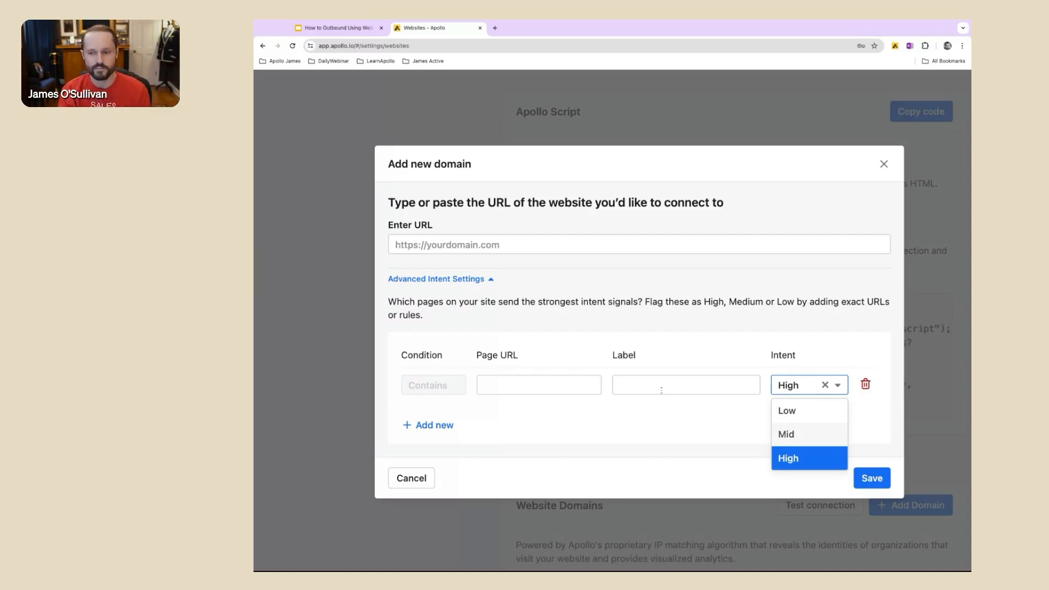
left_click(651, 403)
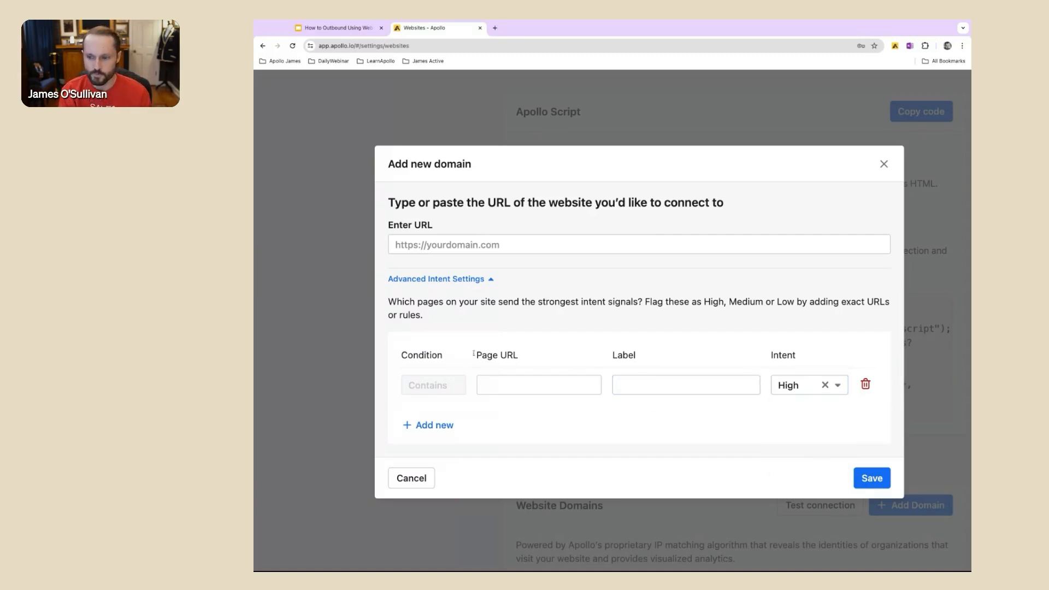
left_click(871, 484)
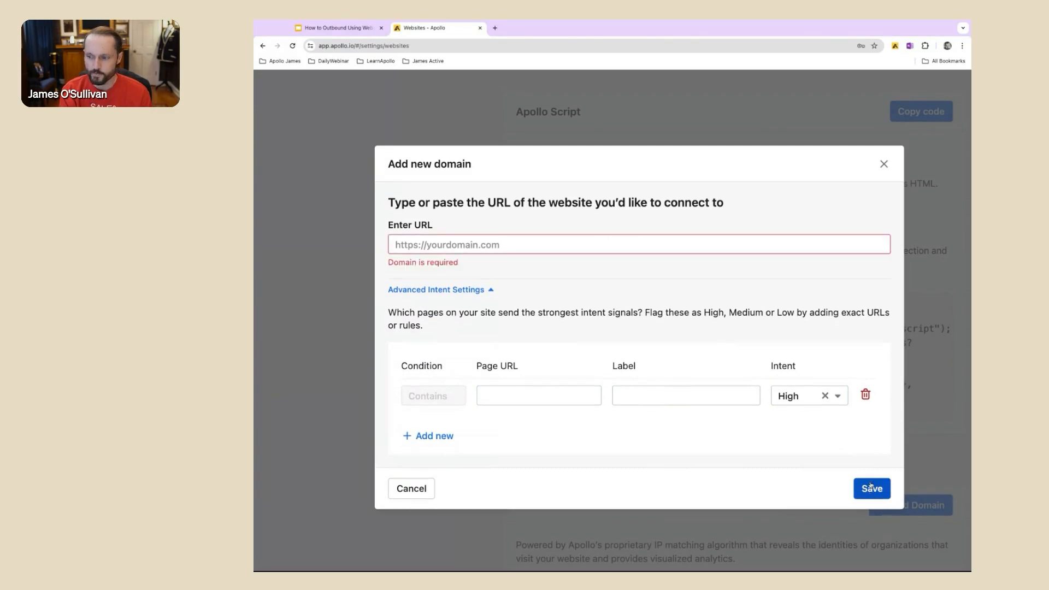
left_click(883, 164)
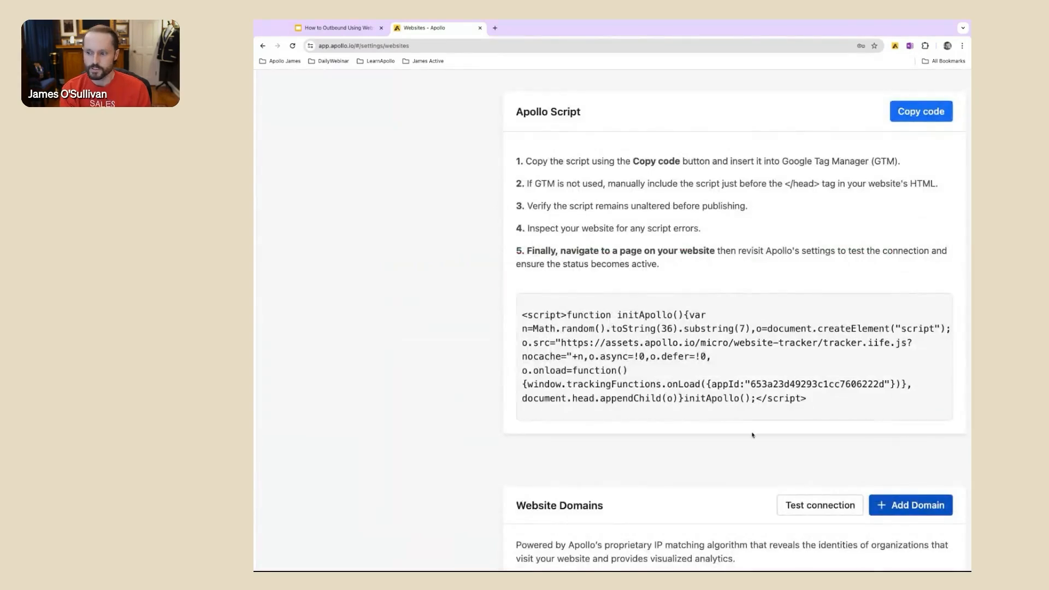
Step: Review the Website Domains list, and leave the settings for the home page
scroll(752, 434, "down", 5)
scroll(725, 368, "up", 5)
scroll(725, 368, "left", 1)
scroll(725, 368, "down", 2)
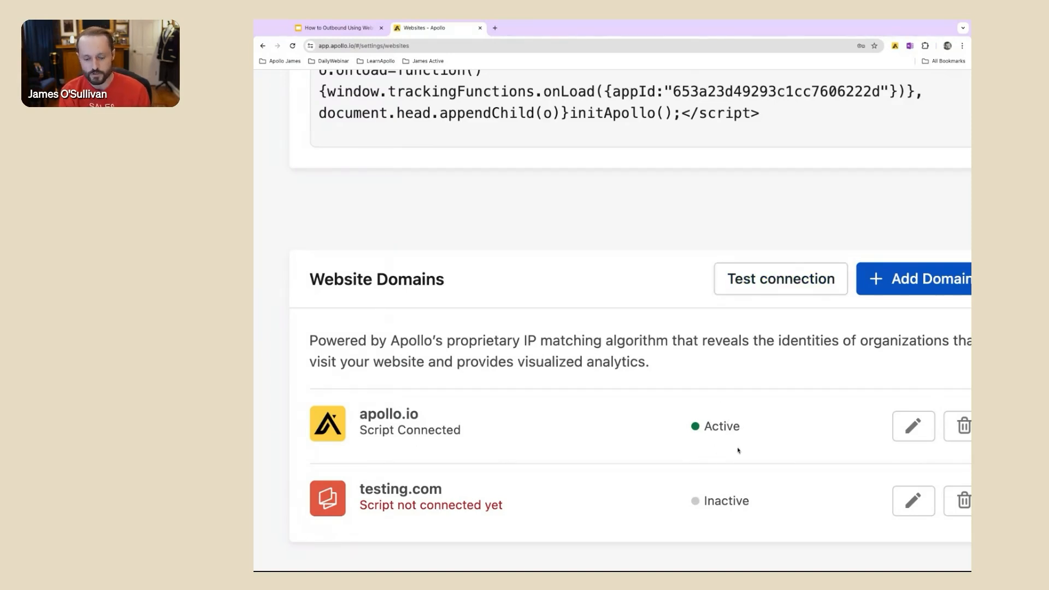
key("ctrl+0")
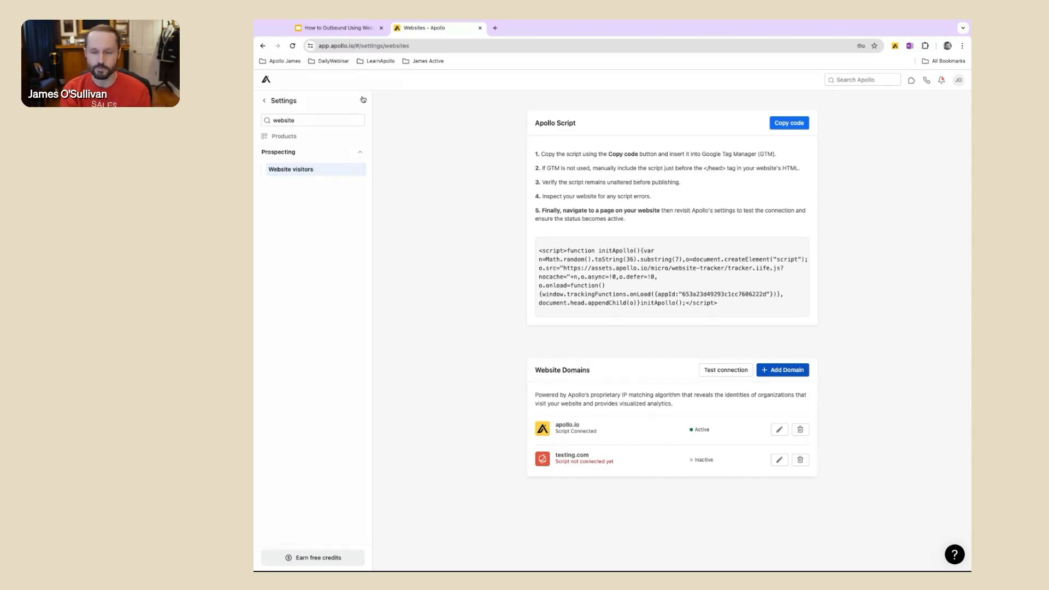
left_click(266, 102)
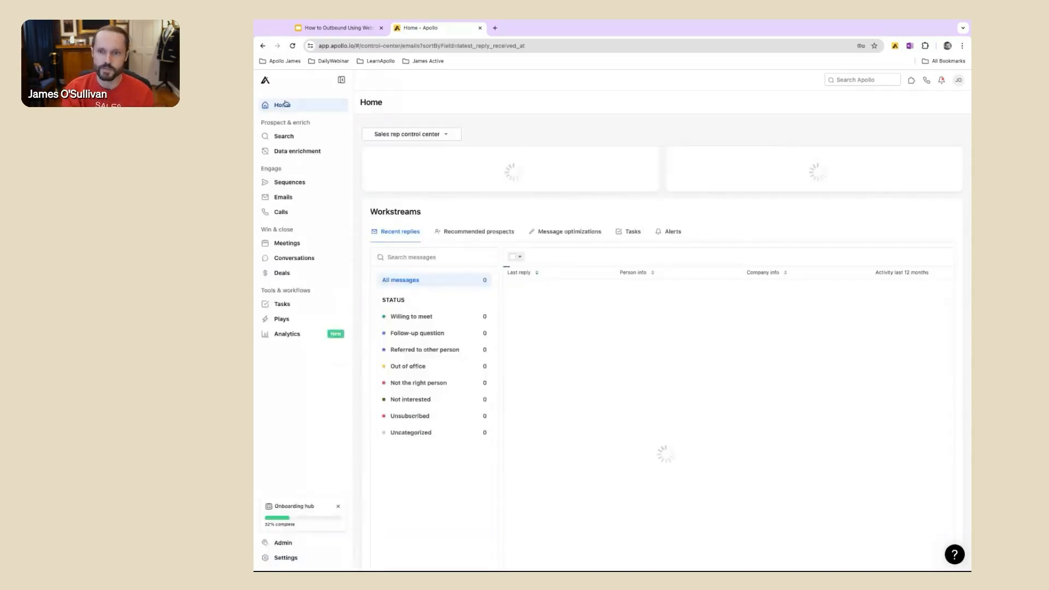
Step: Open the prospecting Search page from the home page
scroll(445, 162, "up", 5)
scroll(447, 164, "left", 1)
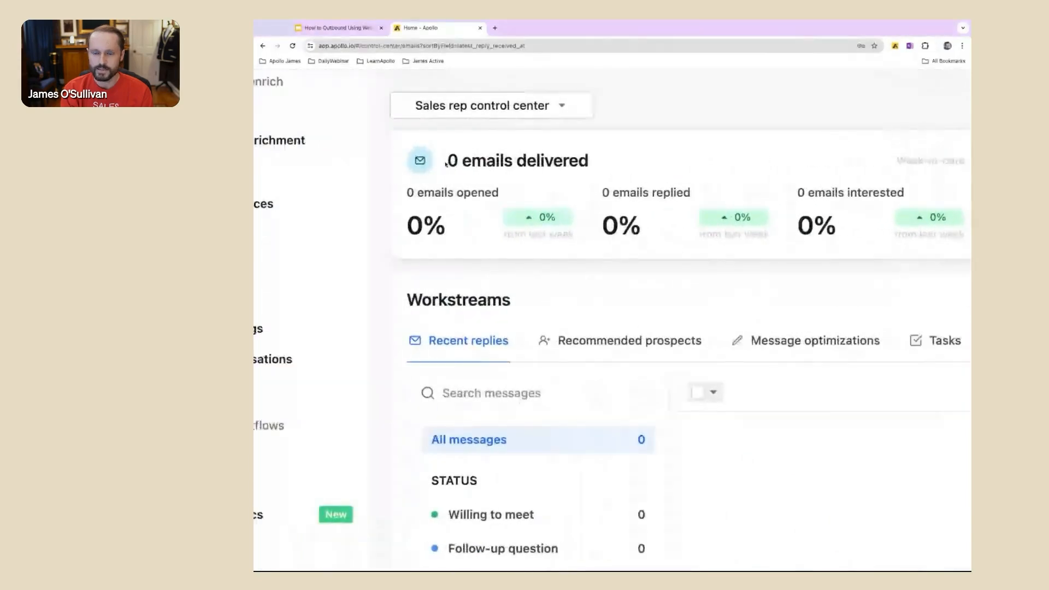
scroll(447, 164, "left", 4)
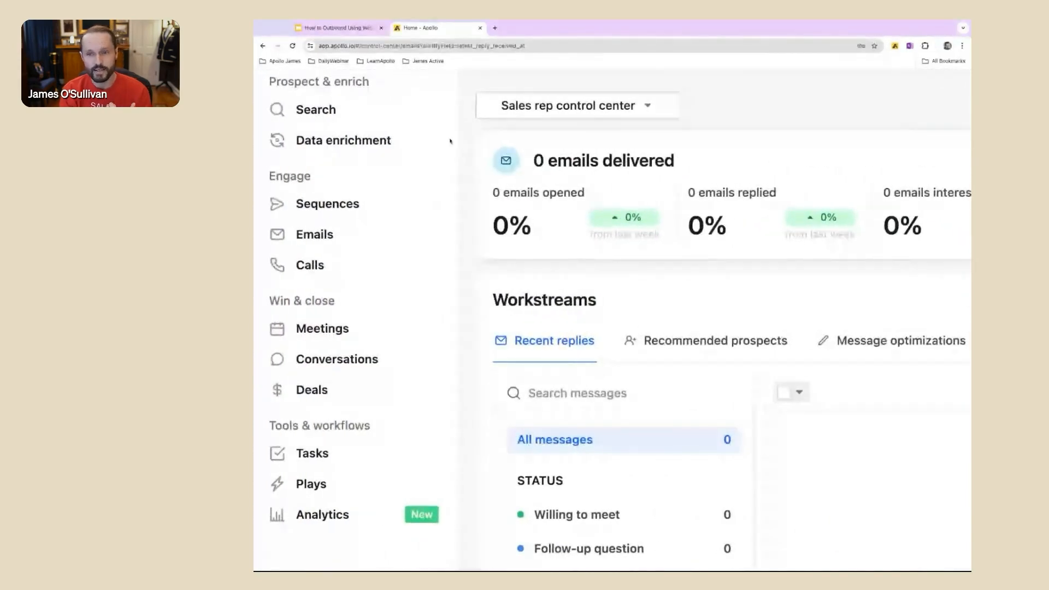
scroll(410, 204, "up", 1)
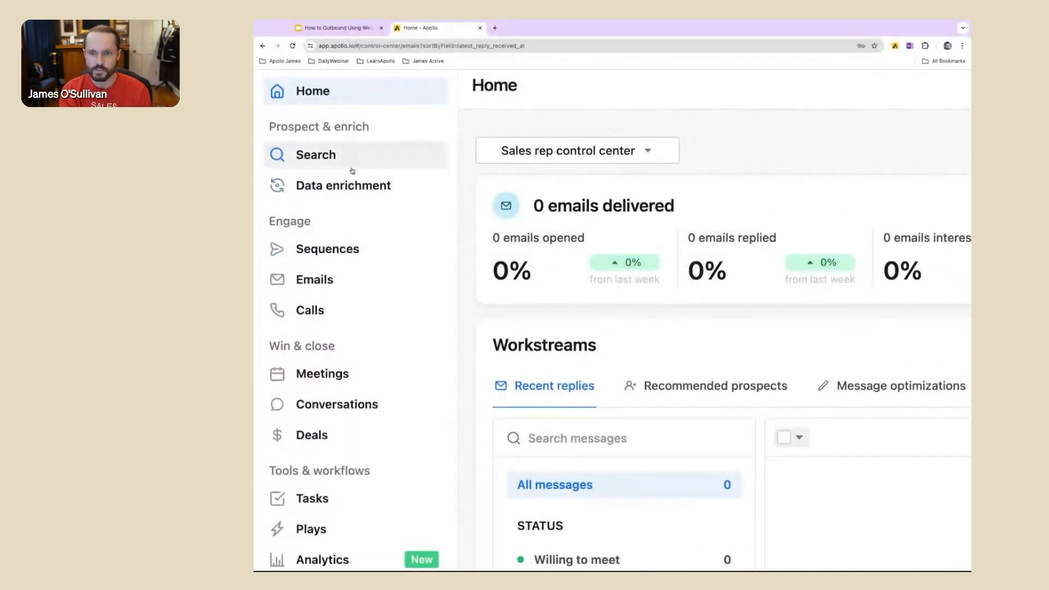
scroll(353, 171, "up", 3)
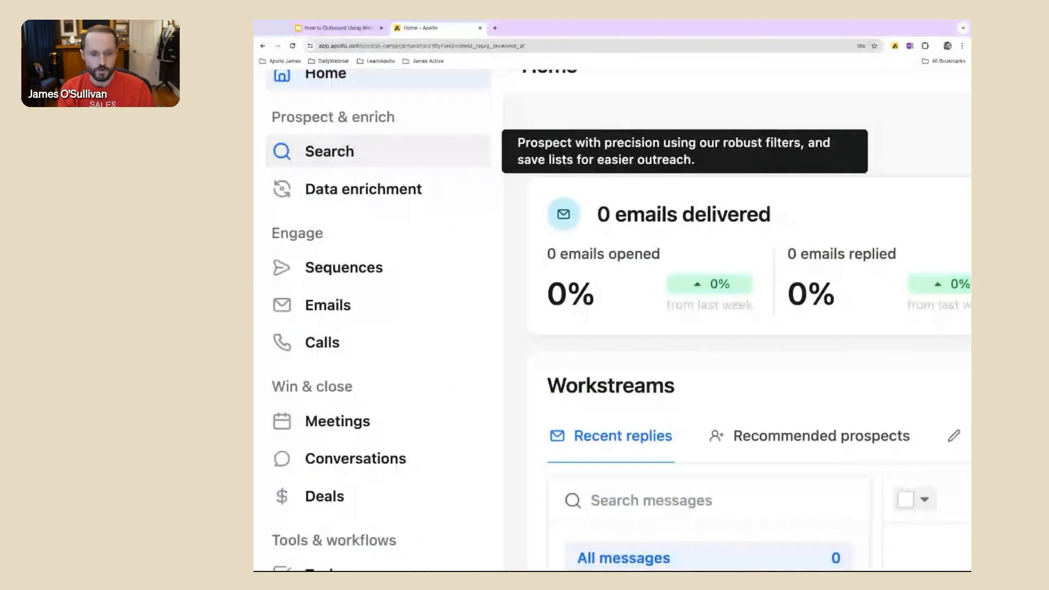
left_click(353, 153)
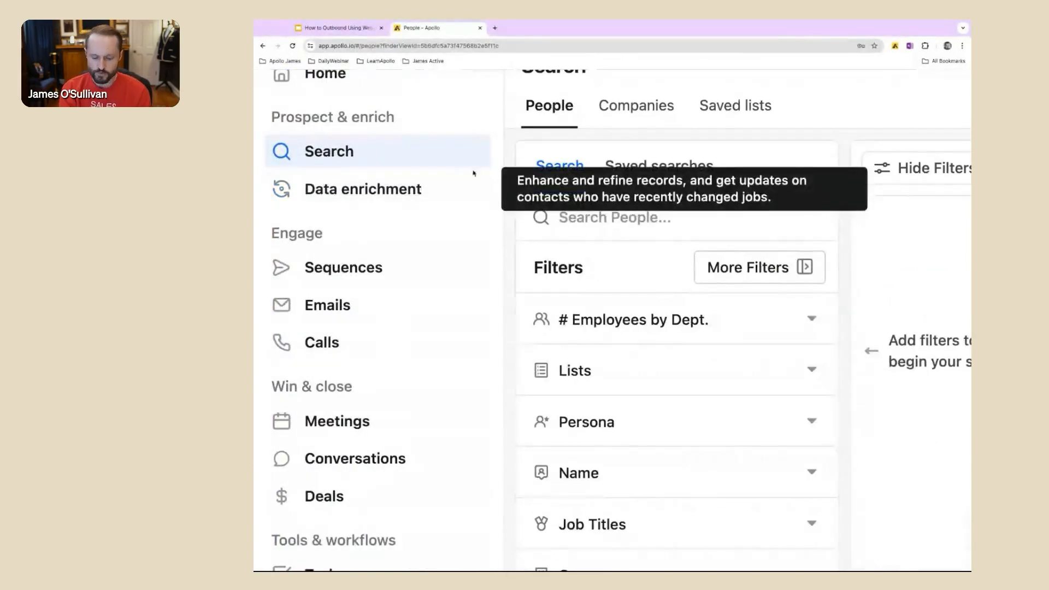
Step: Switch the prospect search from people to companies
scroll(694, 163, "down", 3)
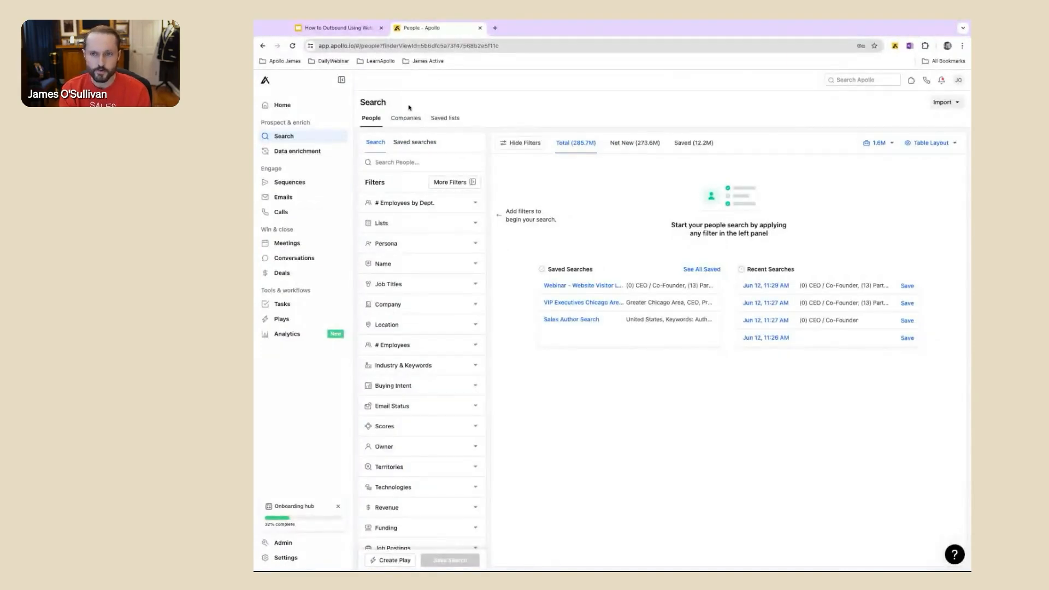
scroll(409, 108, "up", 5)
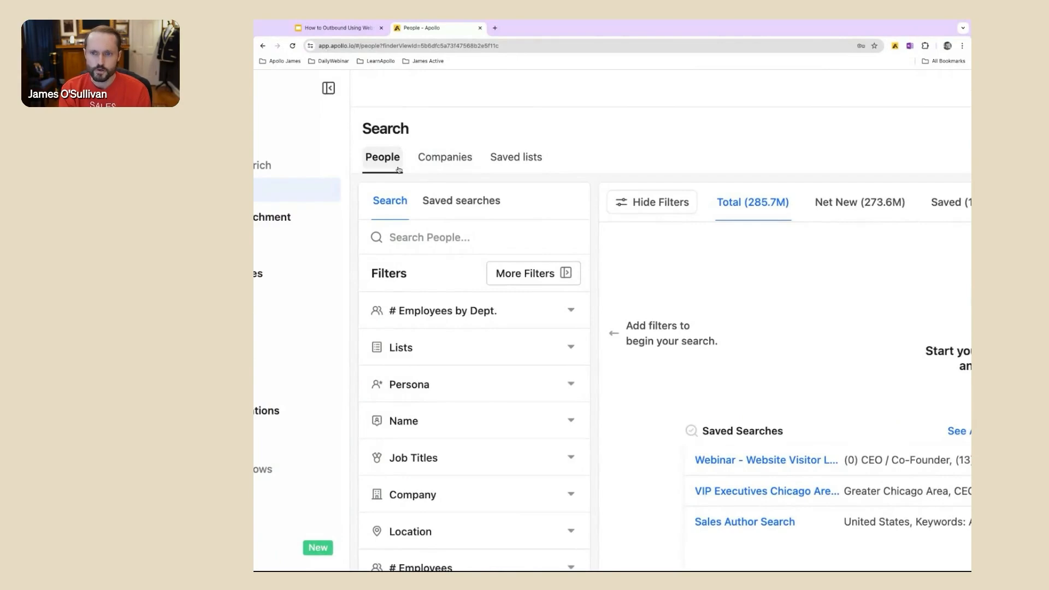
left_click(453, 159)
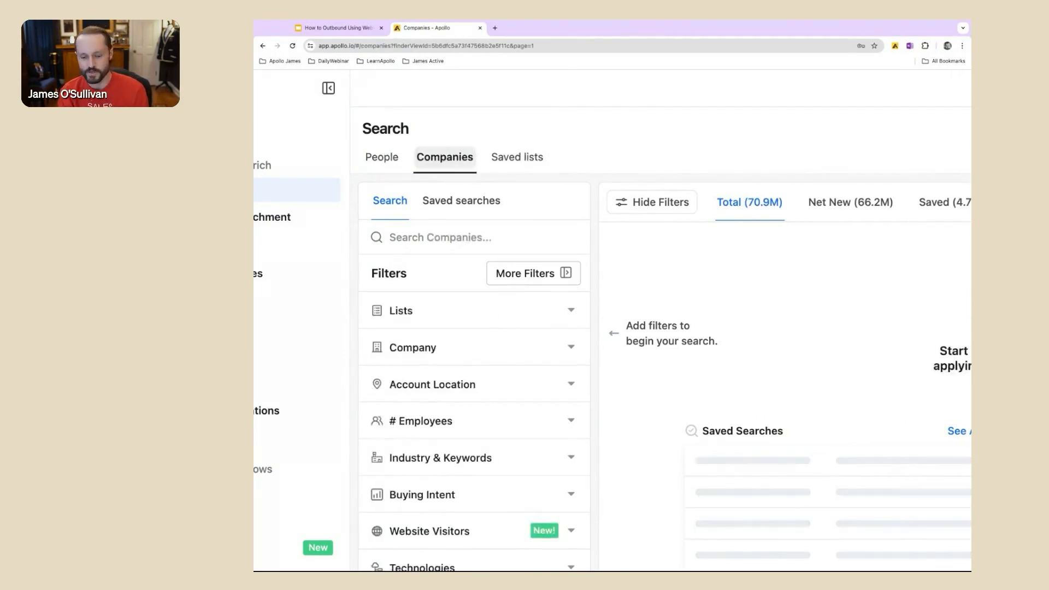
Step: Open the Website Visitors filter and set its time period to Last 7 Days
scroll(434, 353, "down", 2)
scroll(433, 352, "down", 1)
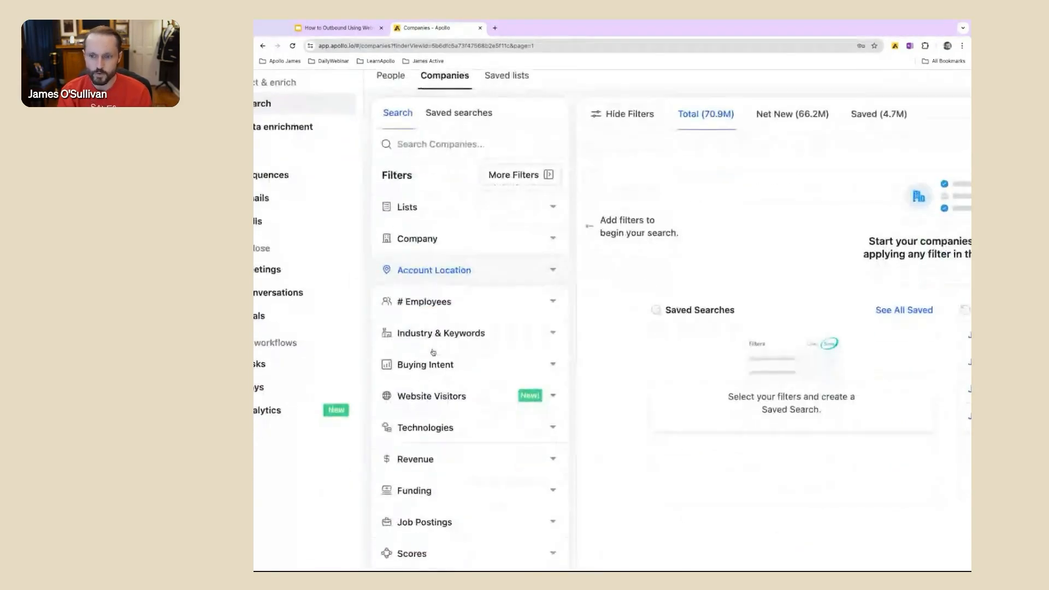
scroll(433, 353, "down", 1)
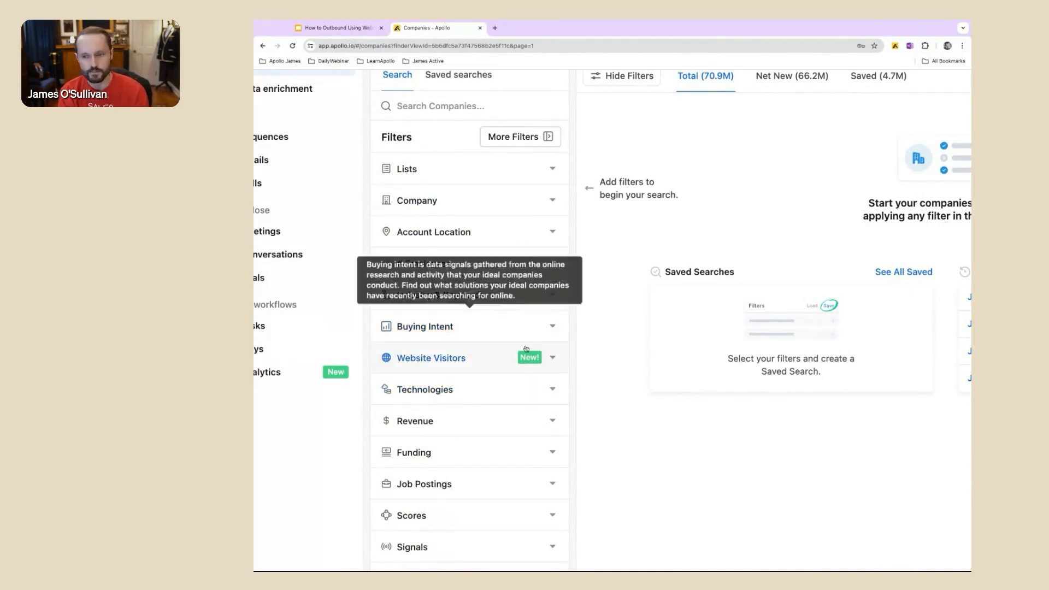
scroll(495, 328, "down", 1)
scroll(514, 328, "up", 3)
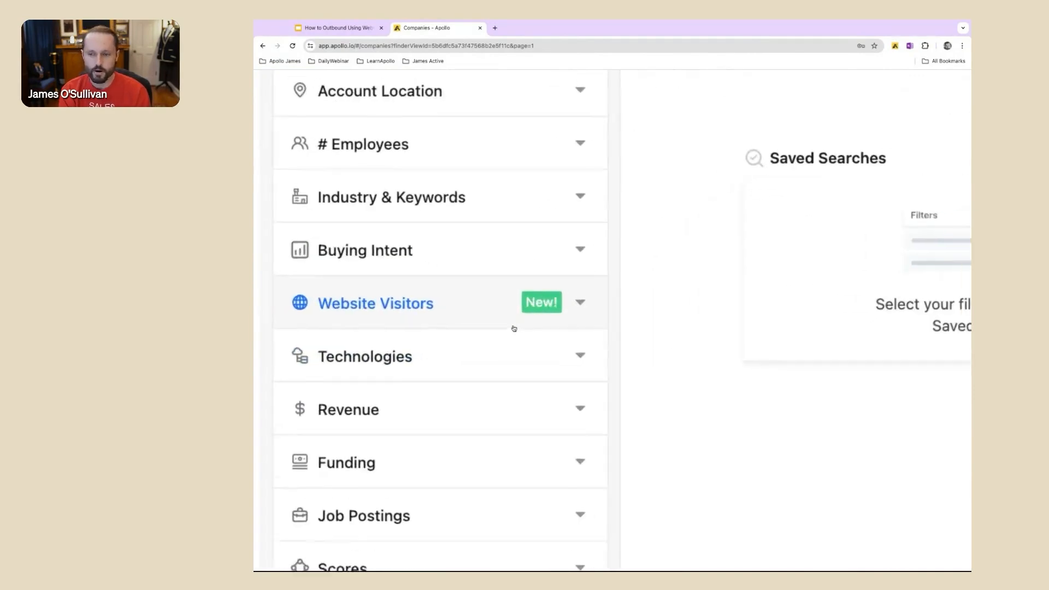
scroll(514, 328, "left", 1)
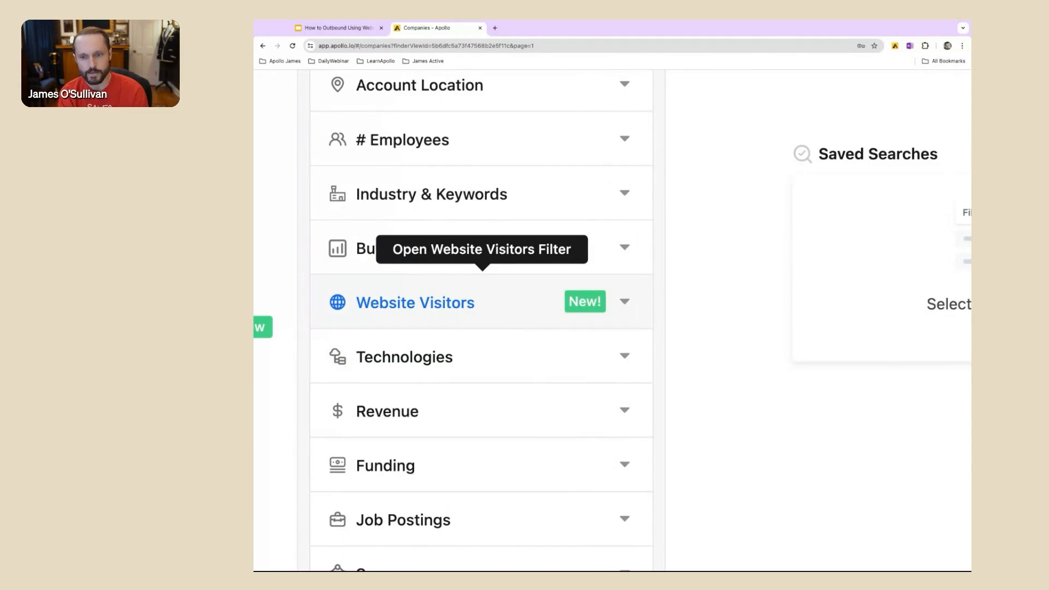
scroll(627, 303, "down", 3)
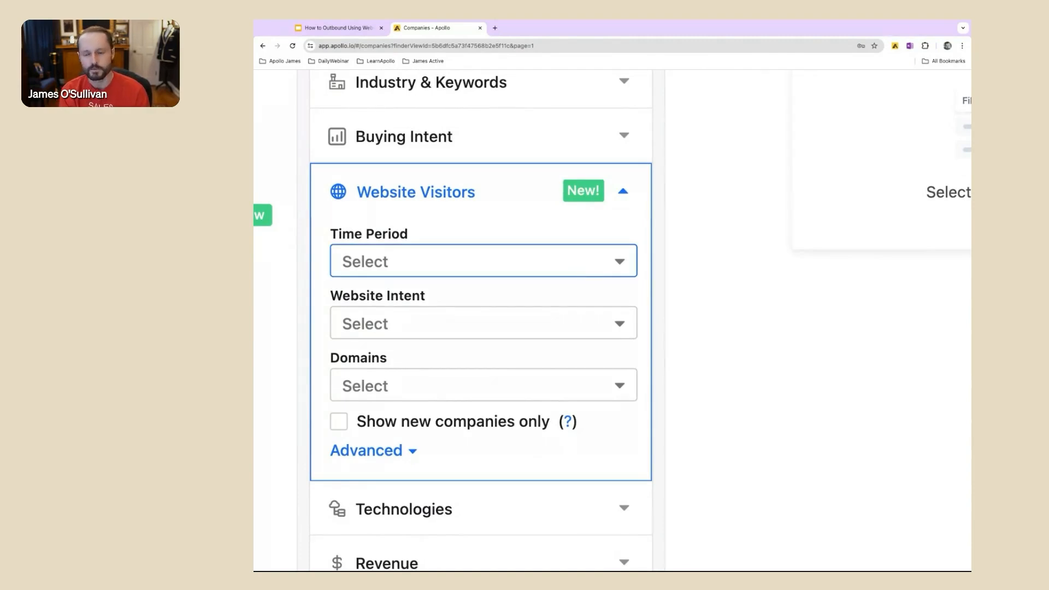
left_click(481, 261)
left_click(524, 306)
Step: Check the Website Intent levels without choosing one, and limit the visitor filter to the apollo.io domain
left_click(539, 318)
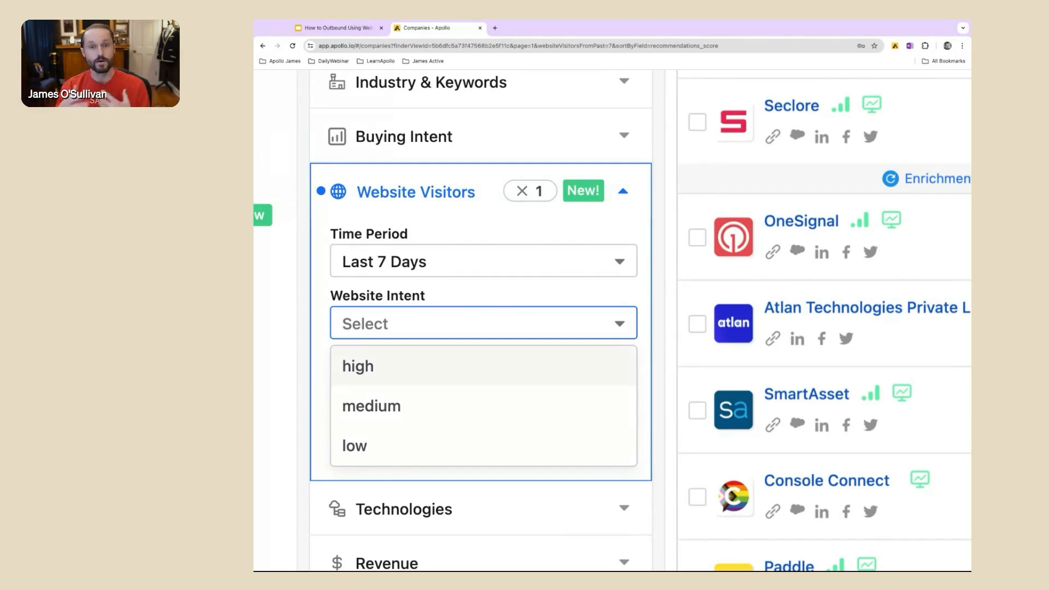
left_click(546, 299)
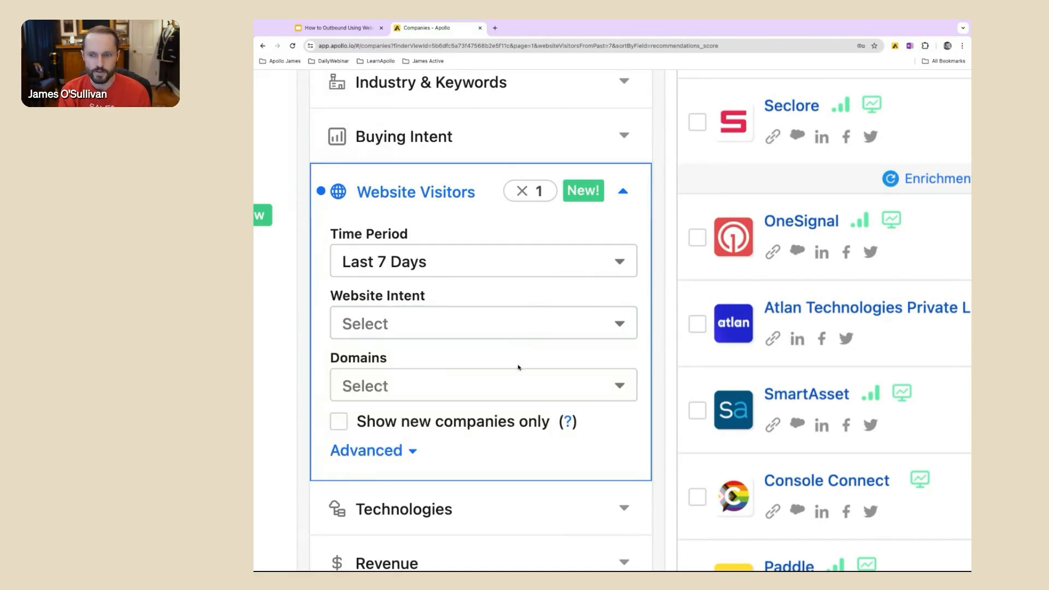
left_click(506, 391)
left_click(475, 419)
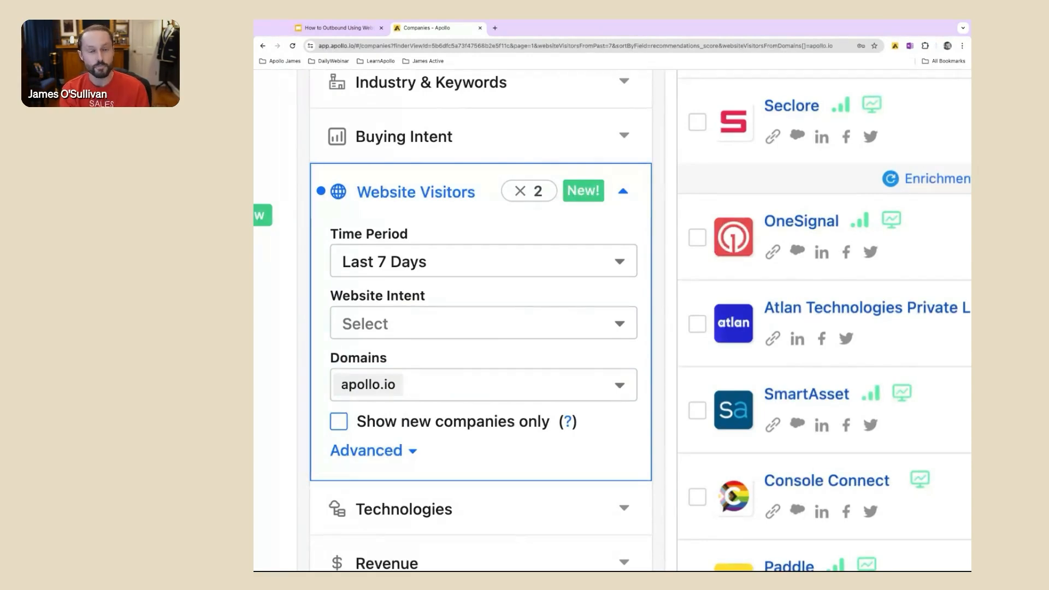
Step: Limit the website visitors to new companies only, and expand the filter's advanced options for webpage URL and page view count
left_click(339, 421)
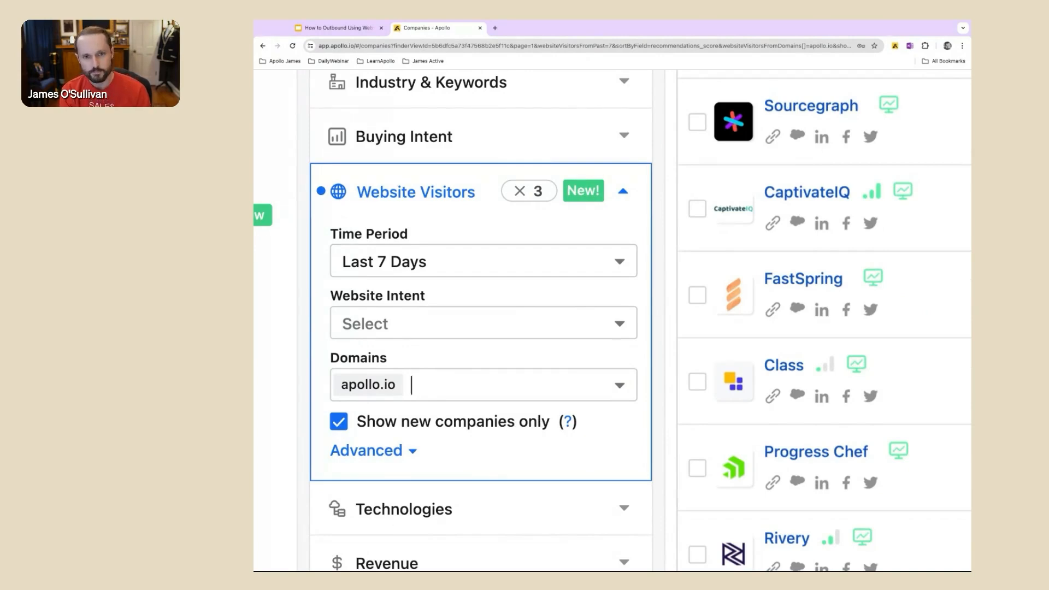
mouse_move(567, 421)
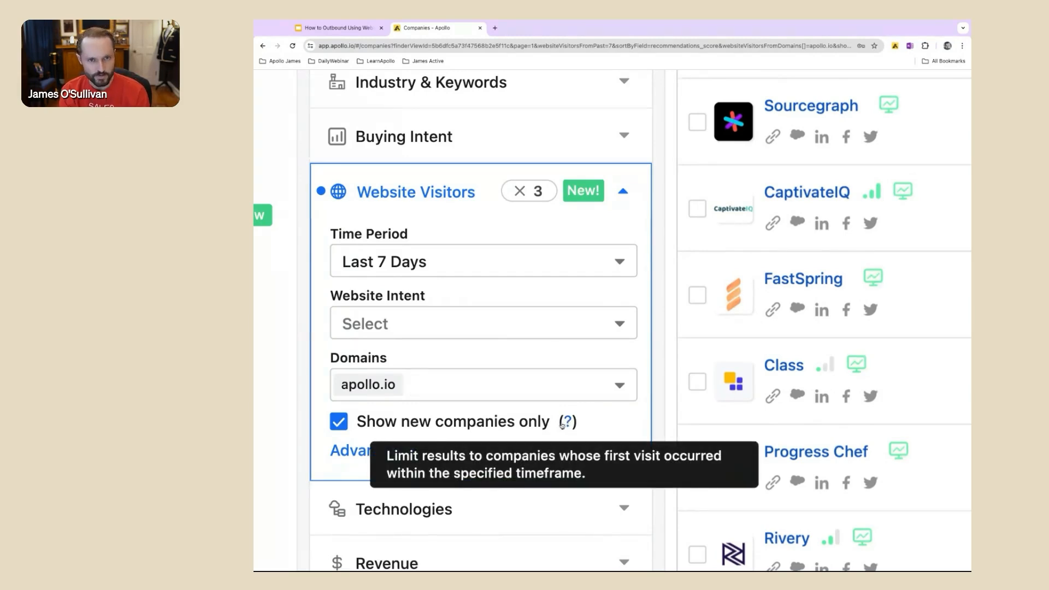
scroll(412, 421, "down", 1)
left_click(399, 413)
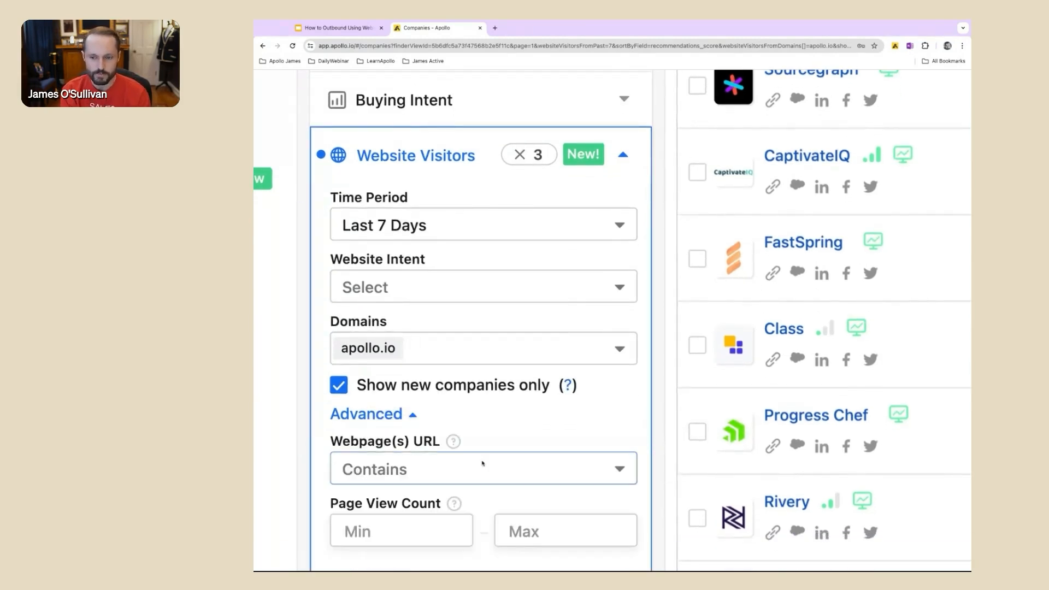
scroll(483, 464, "down", 1)
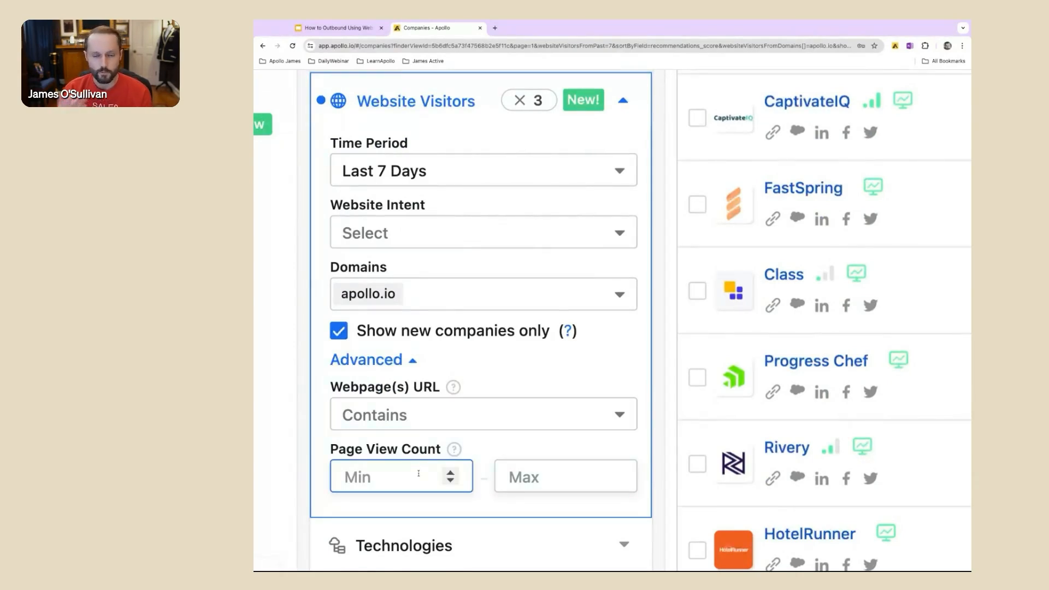
Step: Review the filtered company results, and examine Corelight's website visit details for apollo.io
scroll(545, 401, "down", 10)
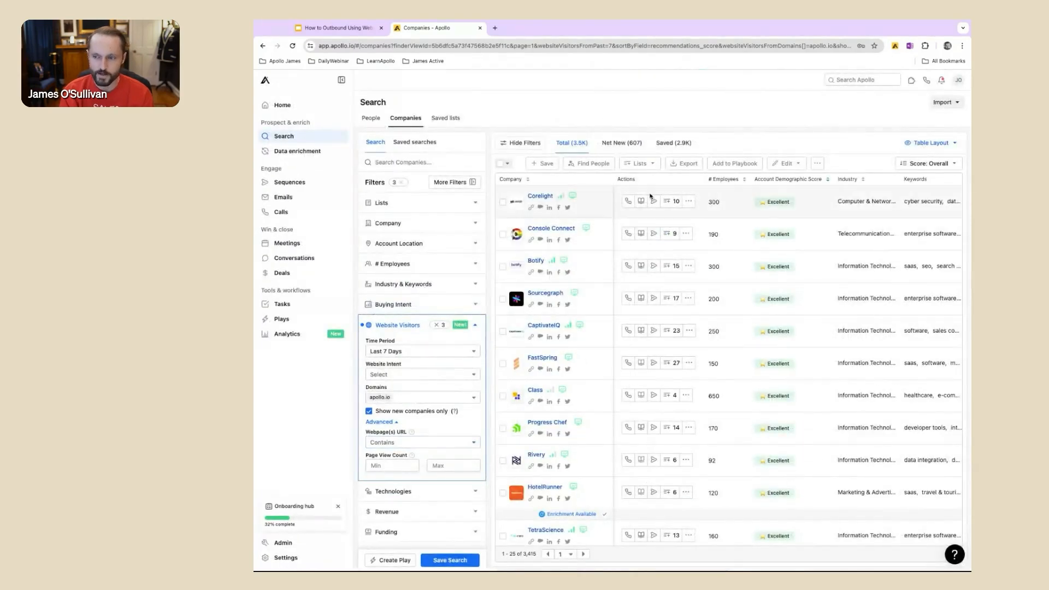
scroll(651, 196, "up", 10)
scroll(650, 196, "right", 1)
scroll(650, 195, "up", 1)
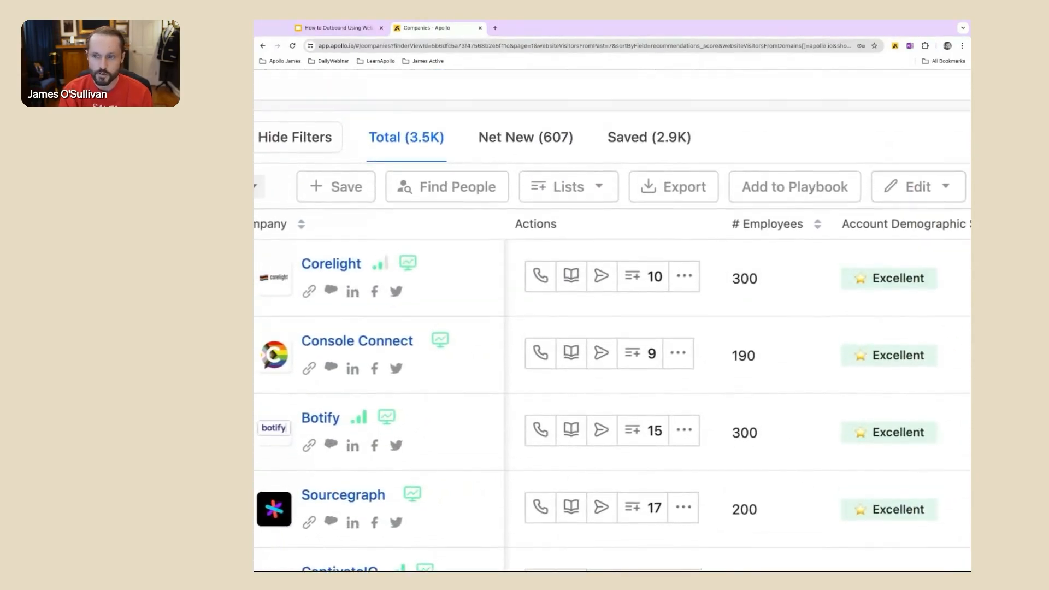
scroll(651, 196, "left", 2)
scroll(650, 187, "down", 5)
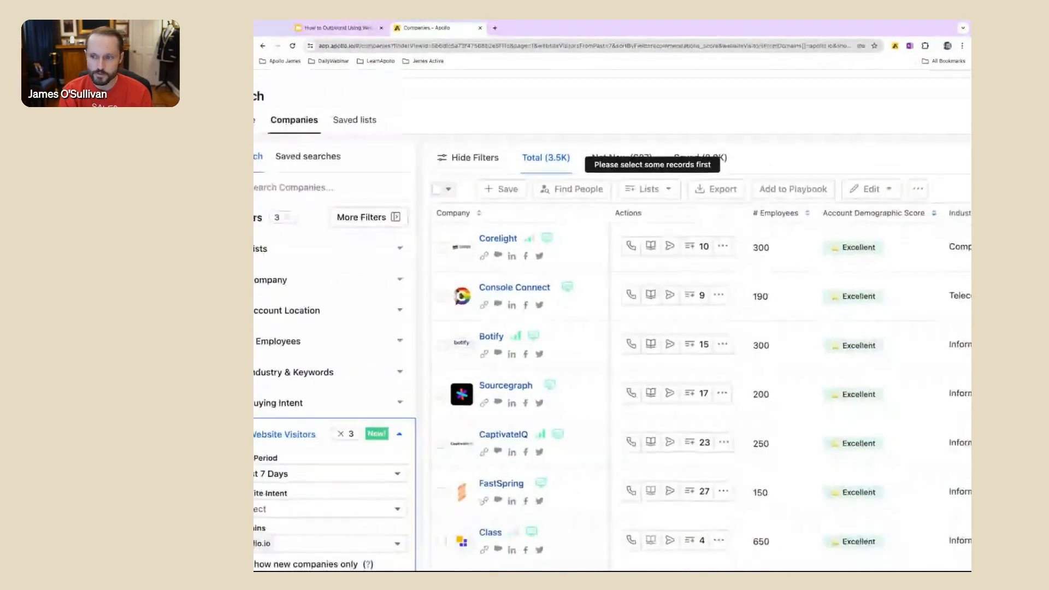
scroll(650, 189, "down", 2)
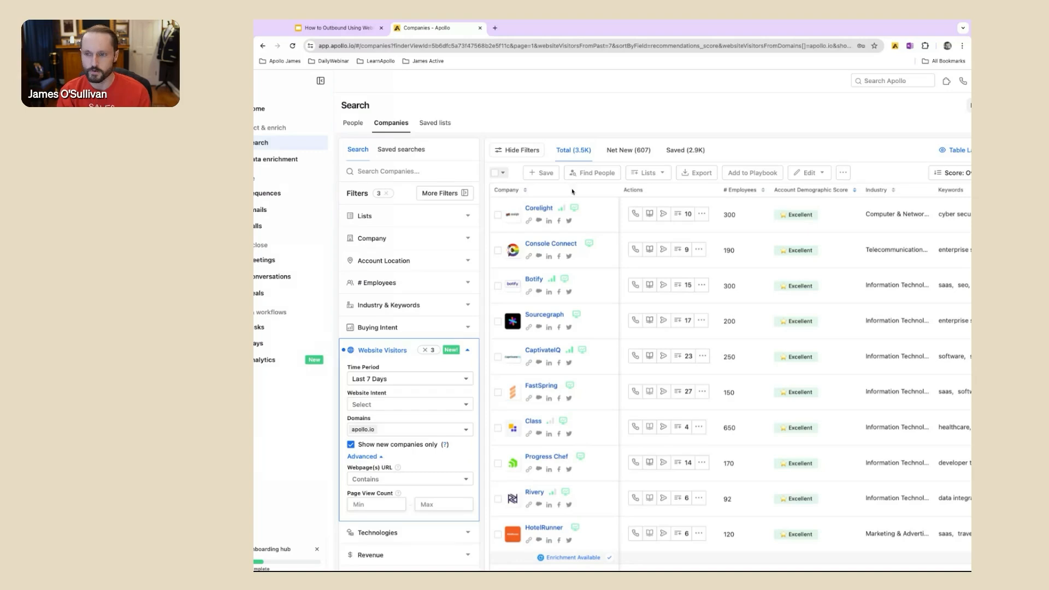
scroll(574, 192, "up", 5)
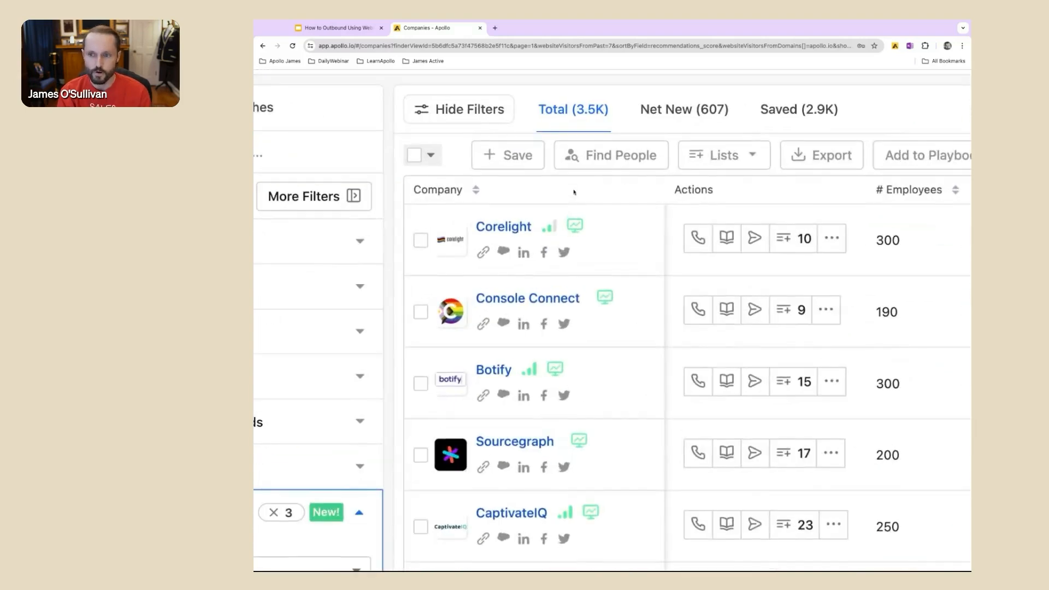
mouse_move(593, 234)
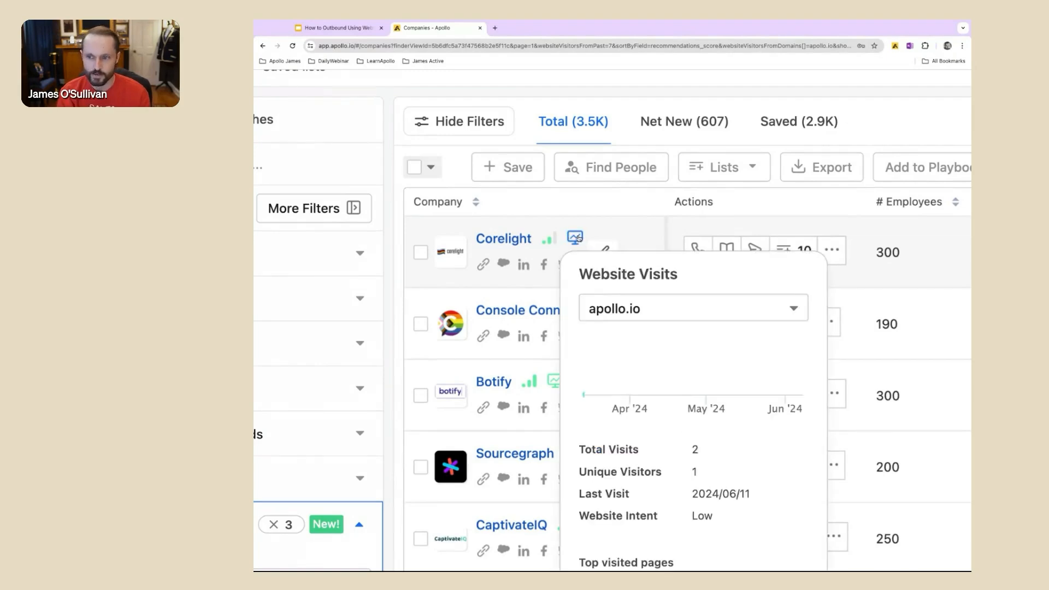
scroll(579, 239, "down", 2)
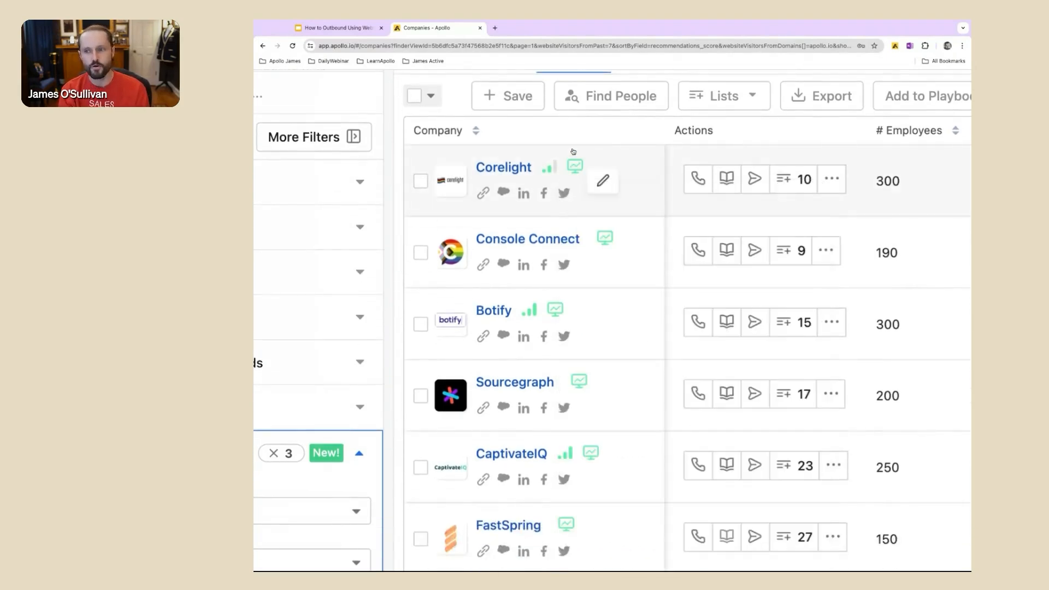
key("ctrl+minus")
mouse_move(577, 167)
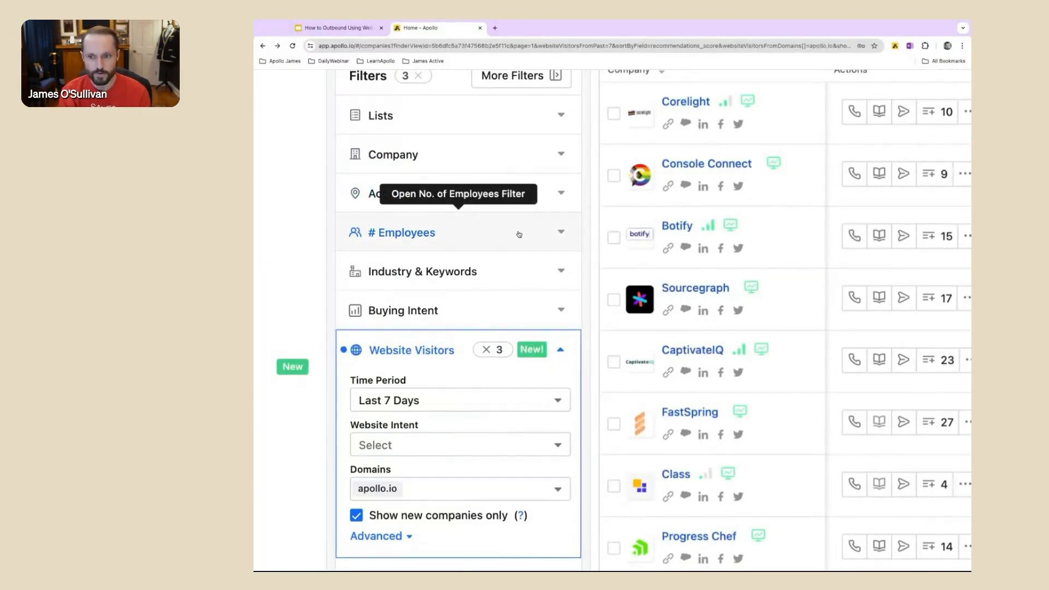
Step: Filter the companies by employee count using the predefined ranges 1-10, 11-20, 21-50, 51-100, 101-200 and 201-500
left_click(490, 236)
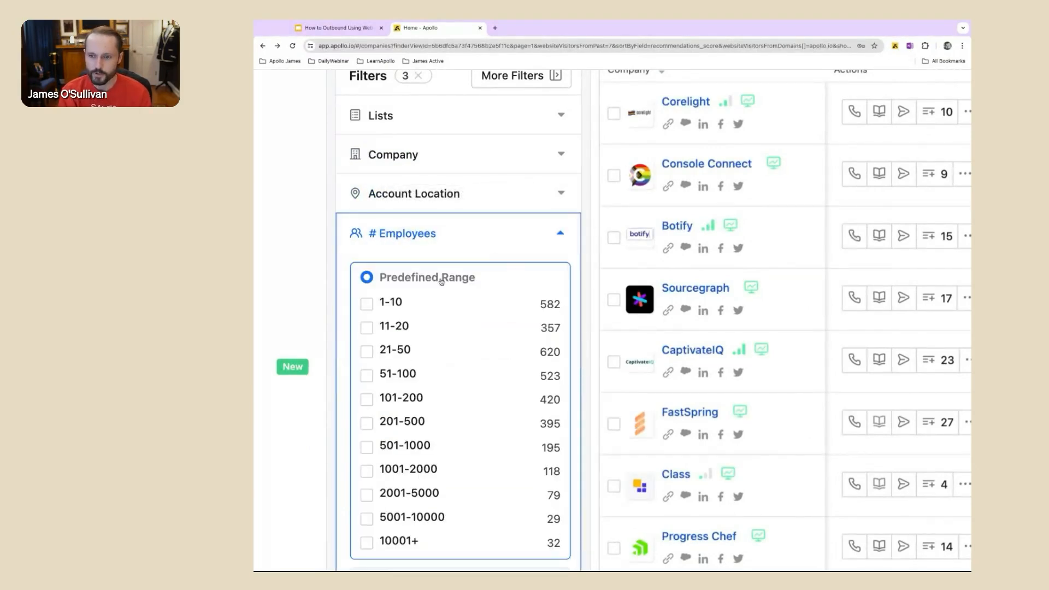
scroll(443, 284, "down", 2)
scroll(443, 285, "down", 1)
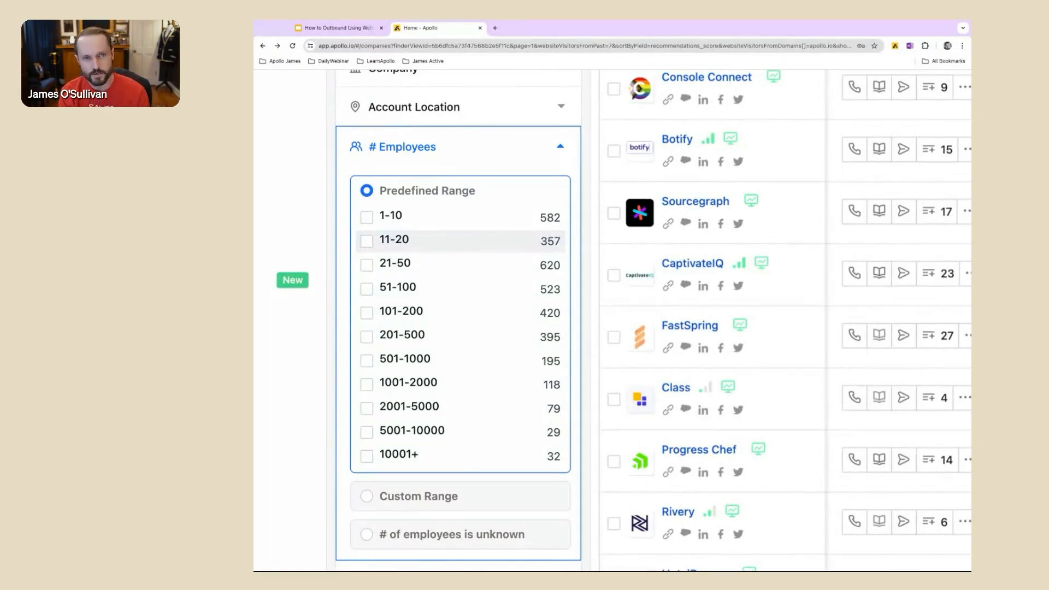
left_click(367, 217)
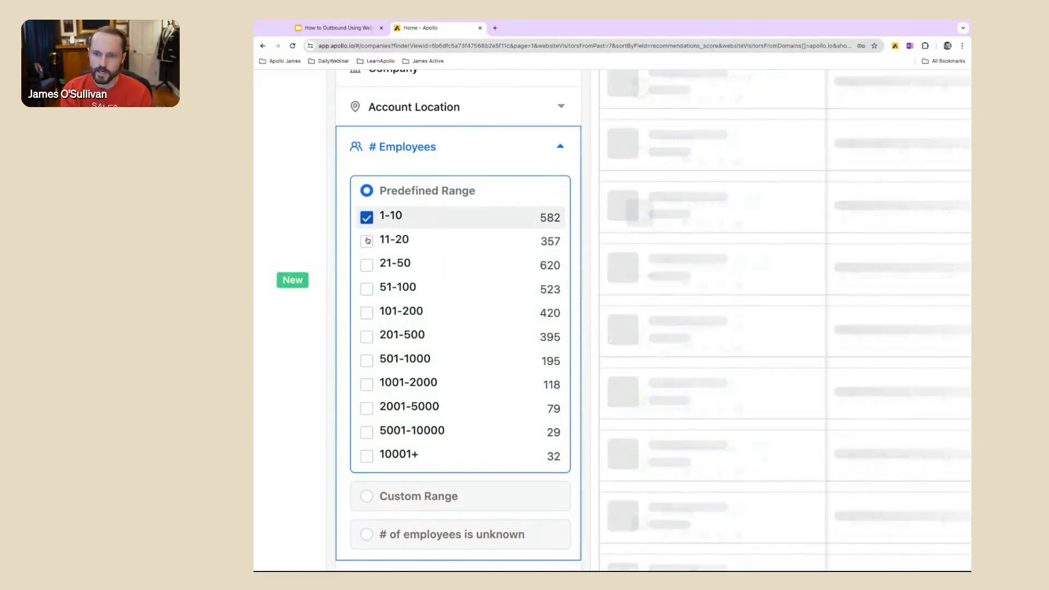
left_click(367, 241)
left_click(366, 265)
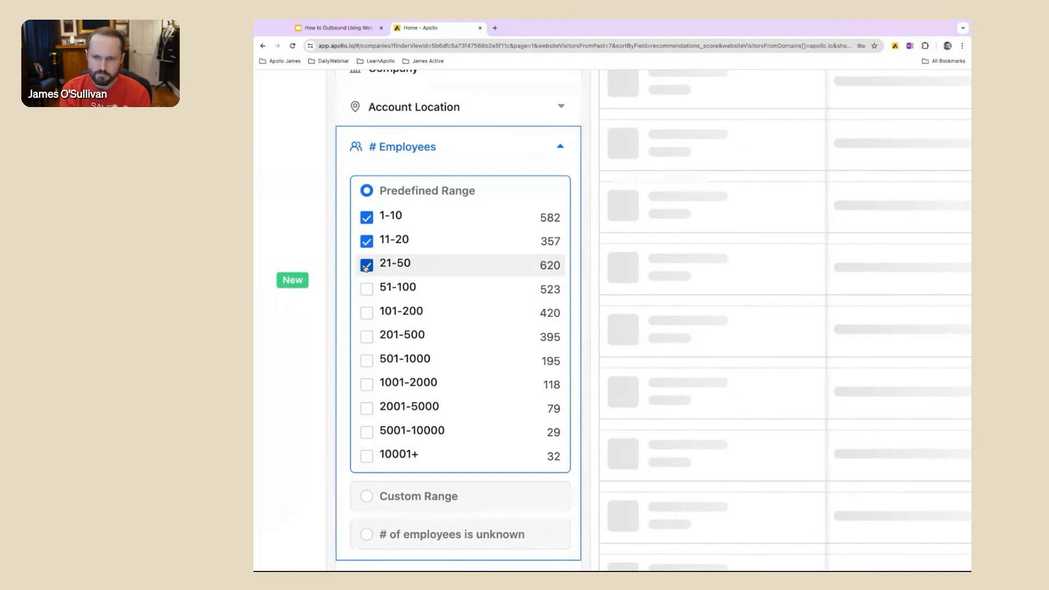
left_click(367, 289)
left_click(367, 312)
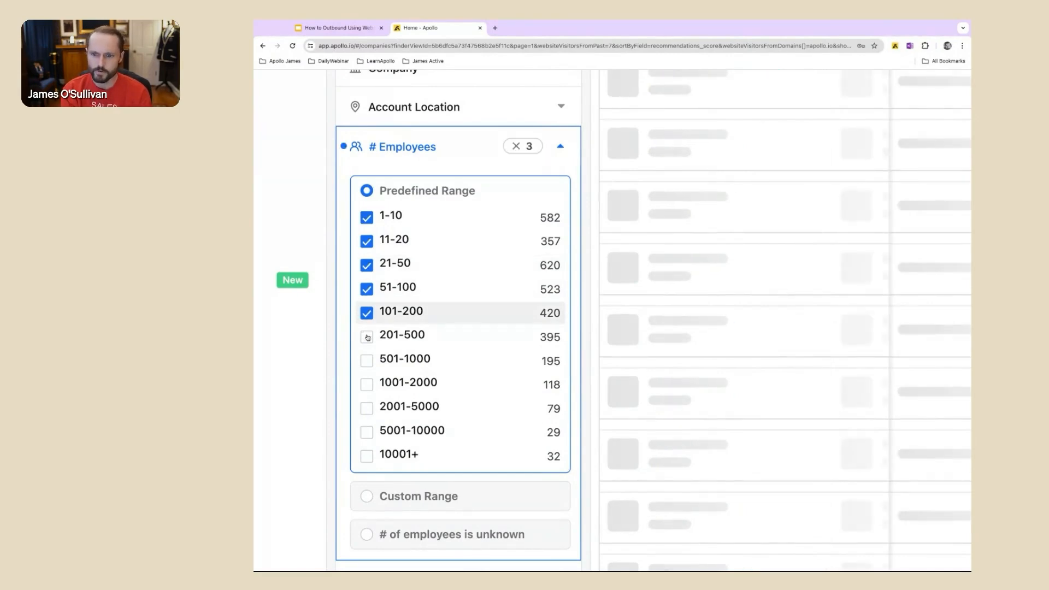
left_click(367, 337)
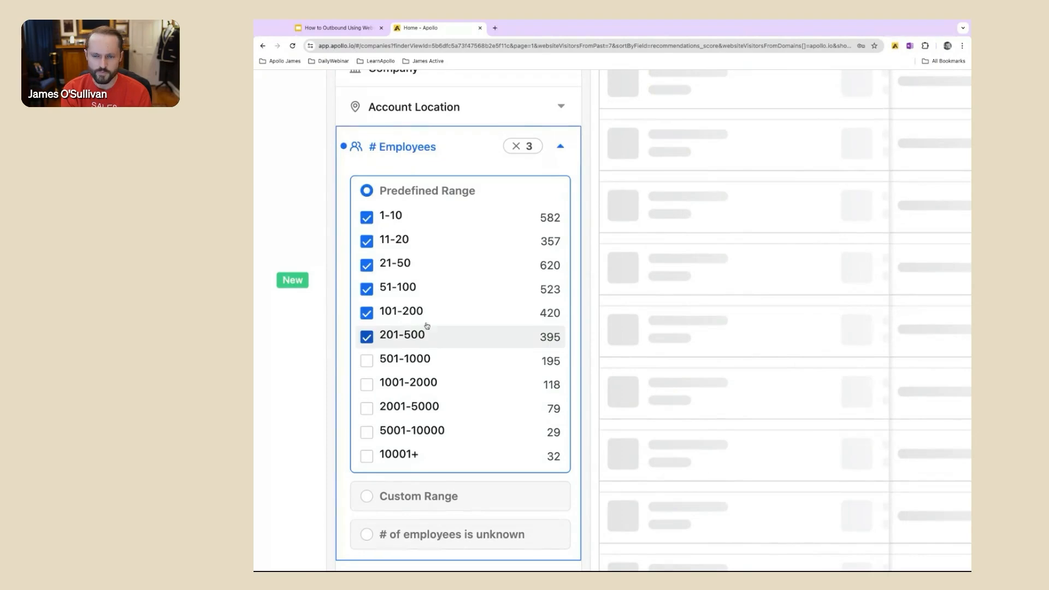
left_click(562, 154)
Step: Filter the companies by the accounting industry
left_click(537, 244)
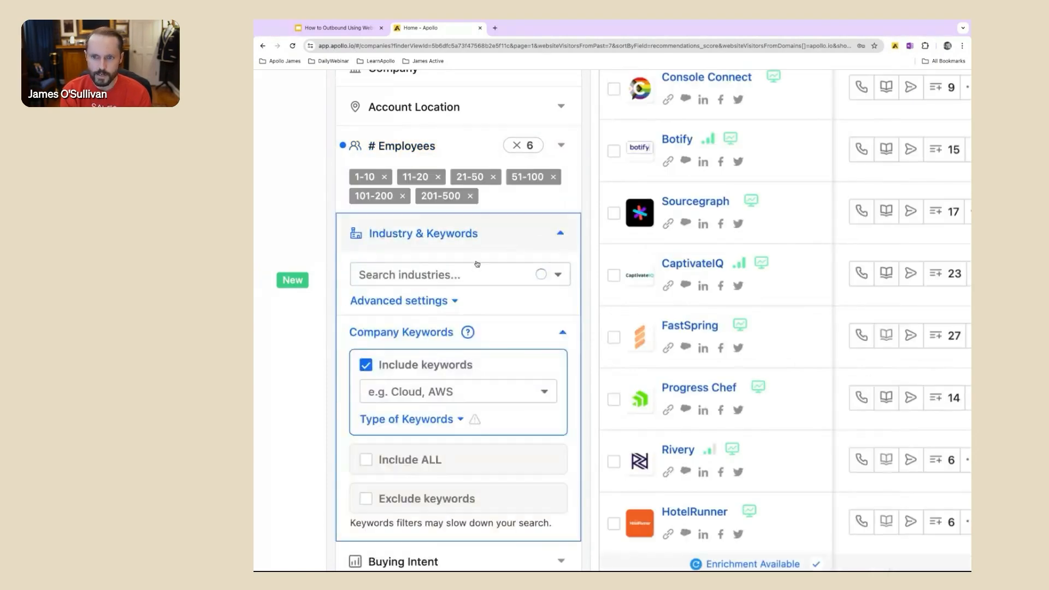
left_click(478, 273)
type("accounting")
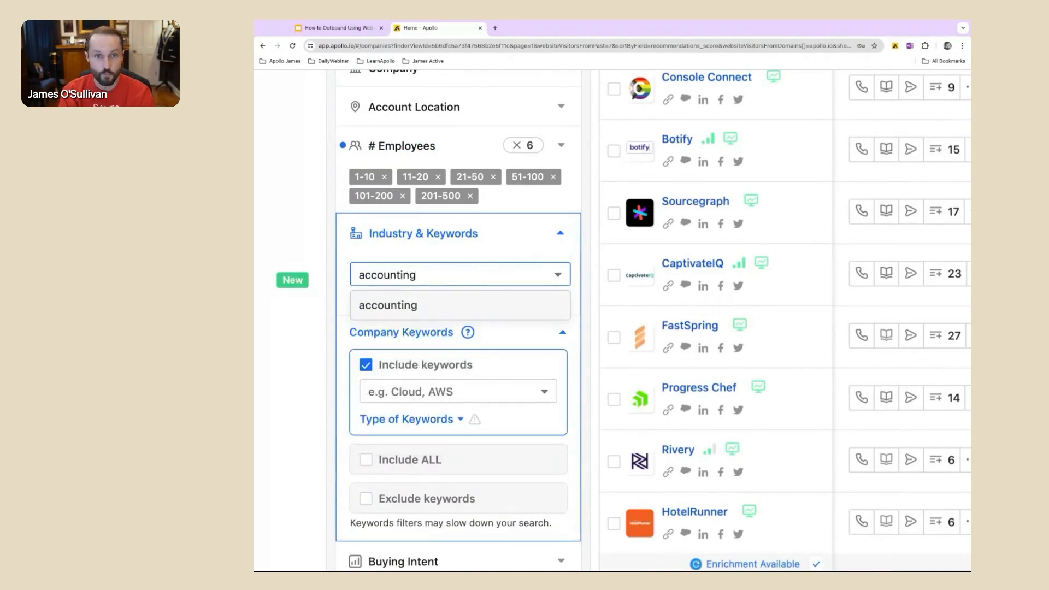
left_click(444, 306)
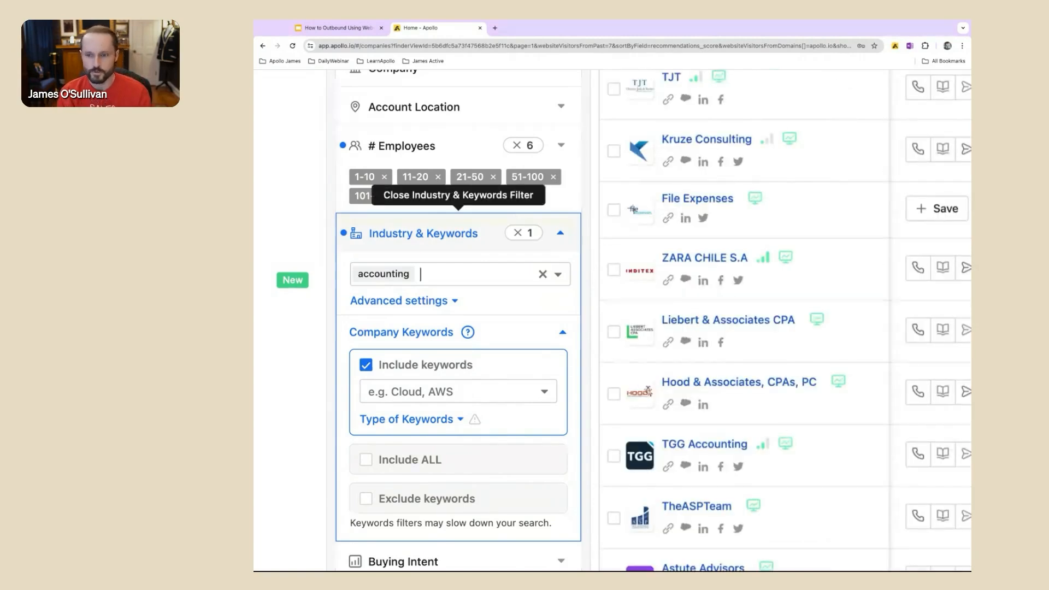
Step: Examine the options for saving the search as new, including the subscription alert frequencies, and cancel without saving
scroll(424, 266, "down", 5)
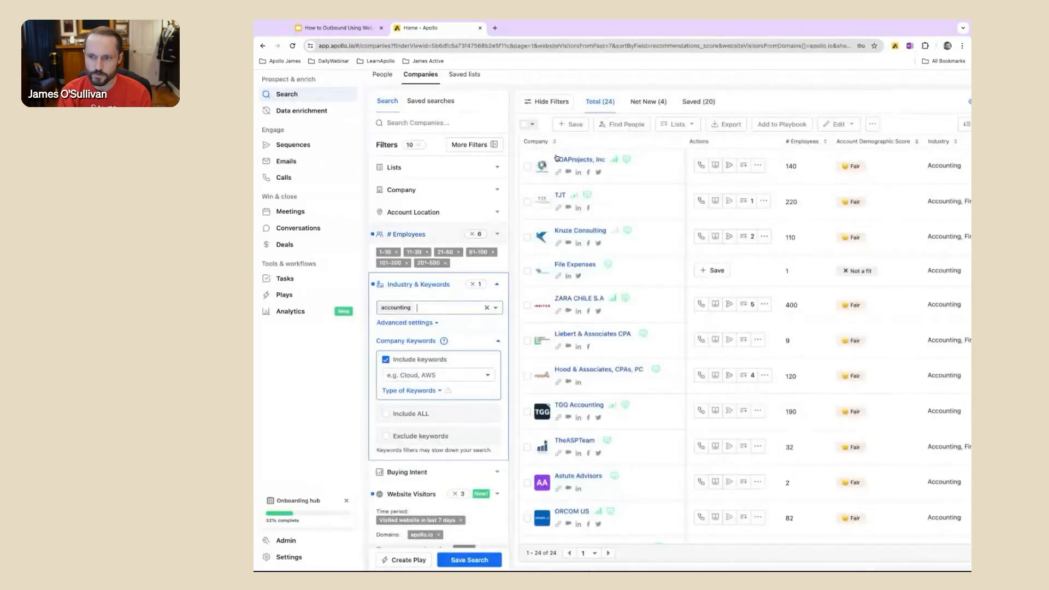
scroll(629, 319, "down", 2)
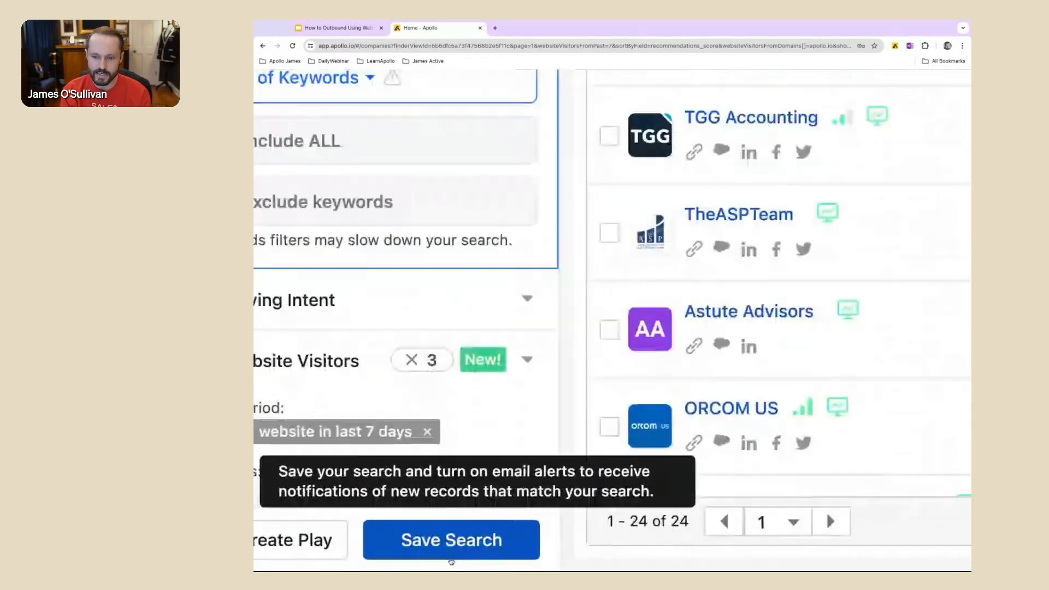
left_click(450, 541)
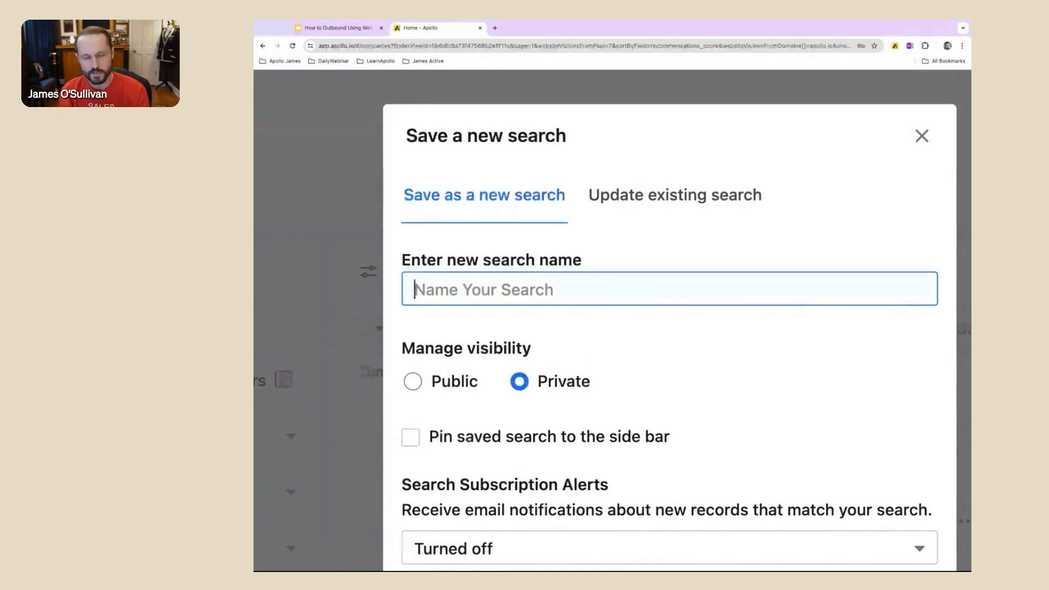
scroll(618, 365, "down", 3)
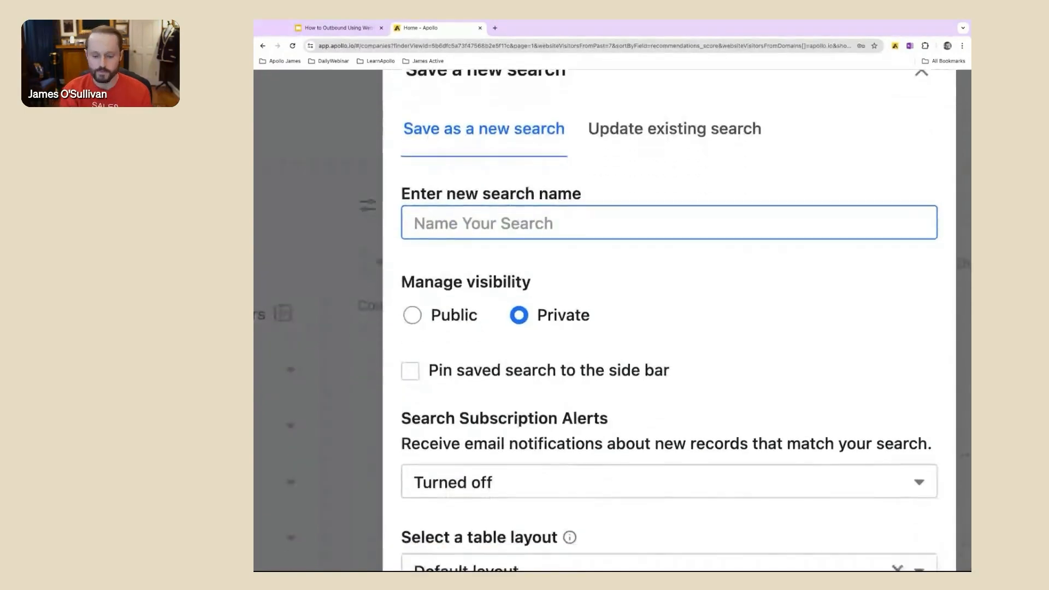
scroll(618, 365, "right", 2)
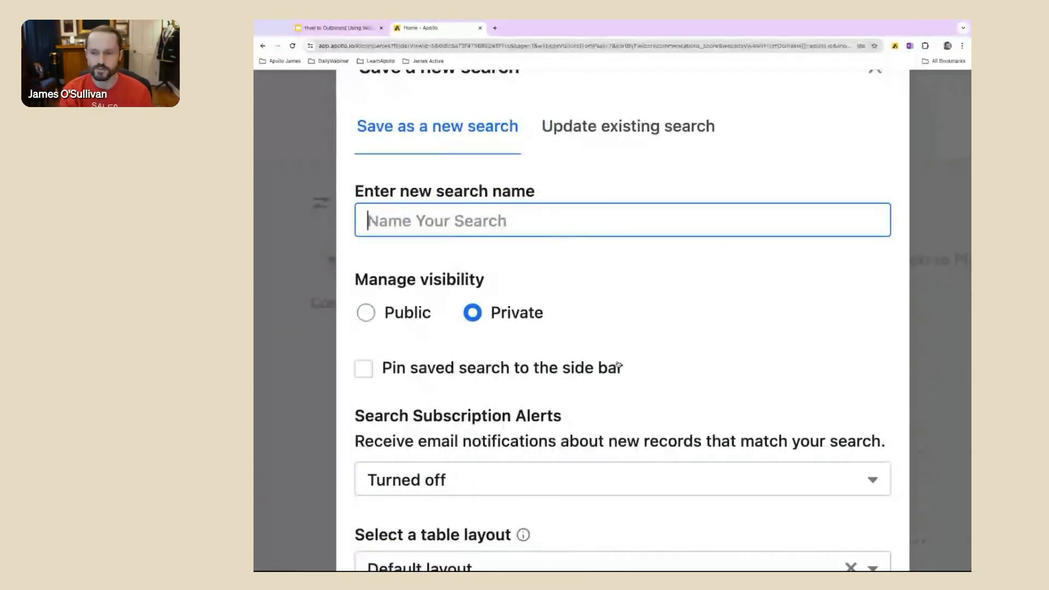
scroll(618, 364, "down", 2)
scroll(619, 213, "down", 2)
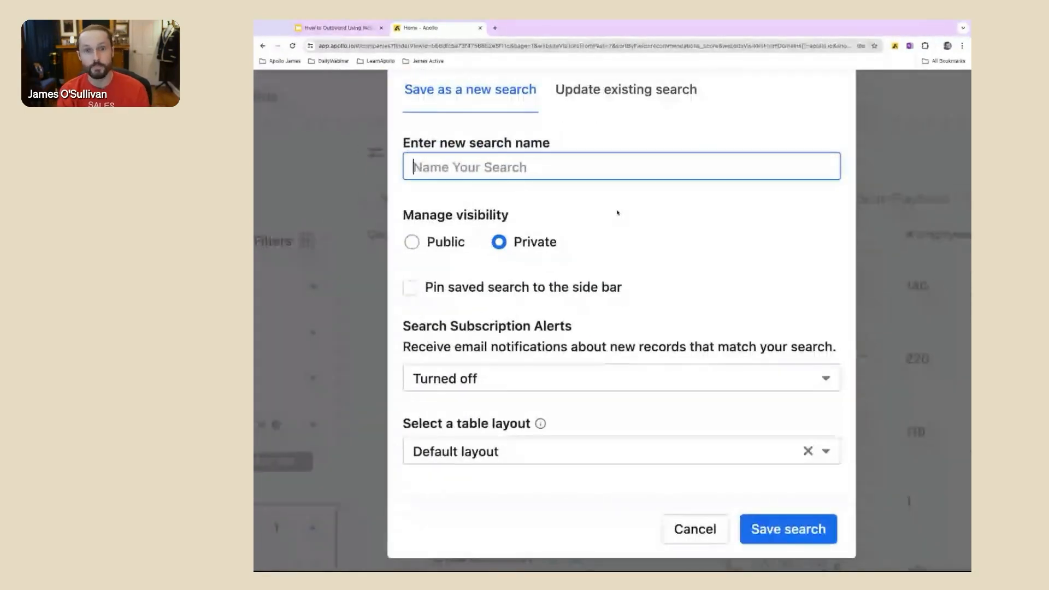
scroll(618, 213, "up", 2)
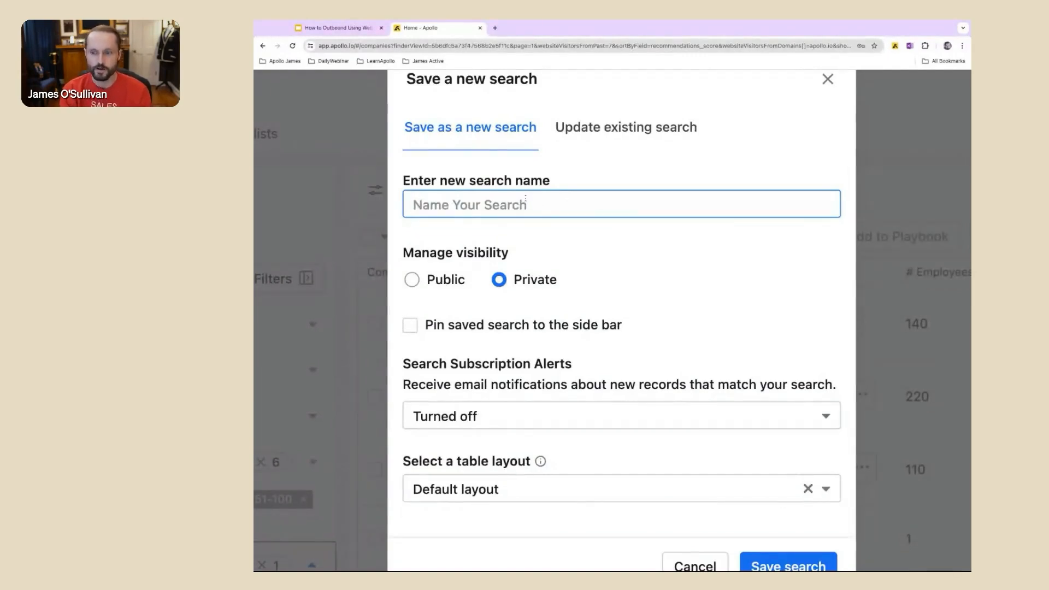
scroll(551, 413, "up", 3)
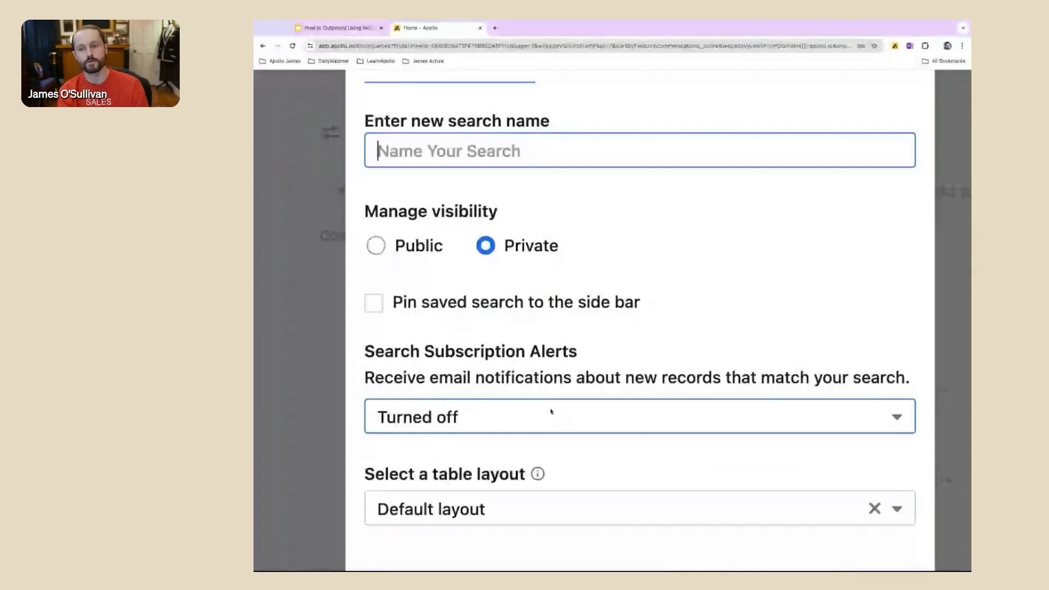
left_click(551, 412)
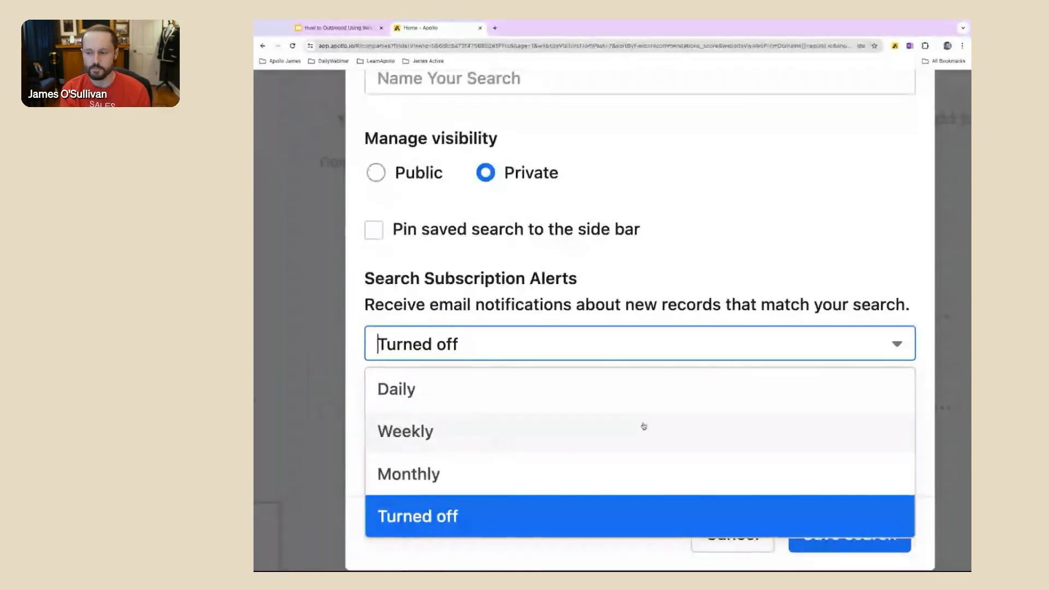
scroll(702, 484, "down", 3)
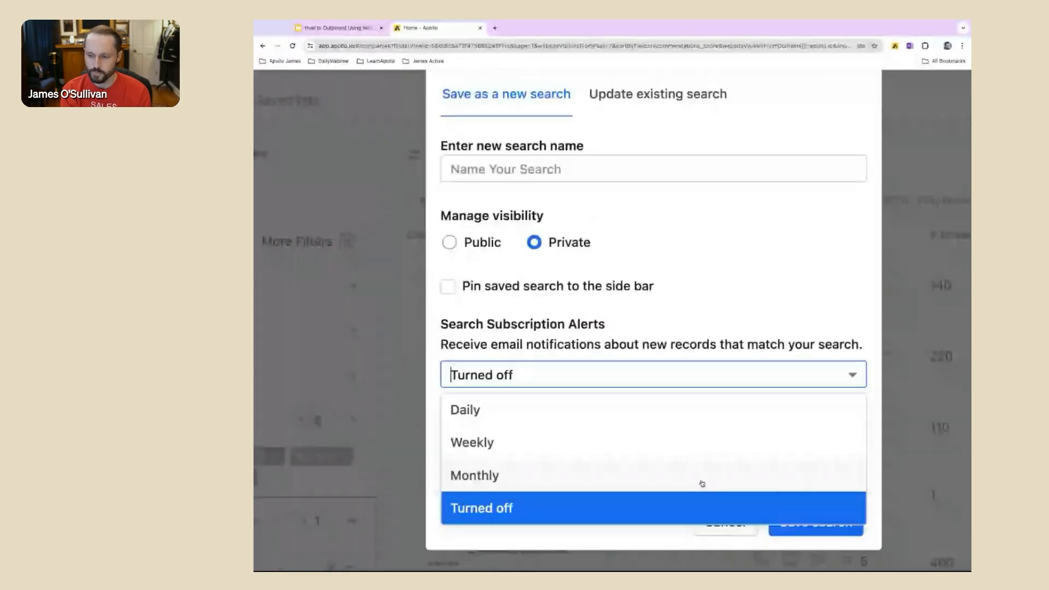
left_click(716, 532)
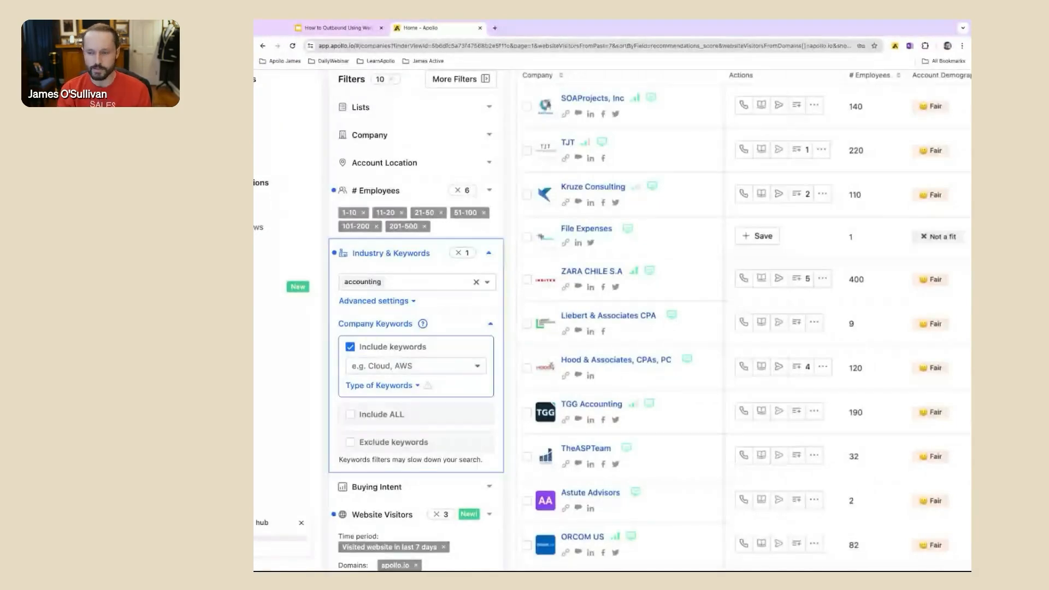
Step: Select all companies on the current results page and find people working at them
scroll(693, 230, "down", 5)
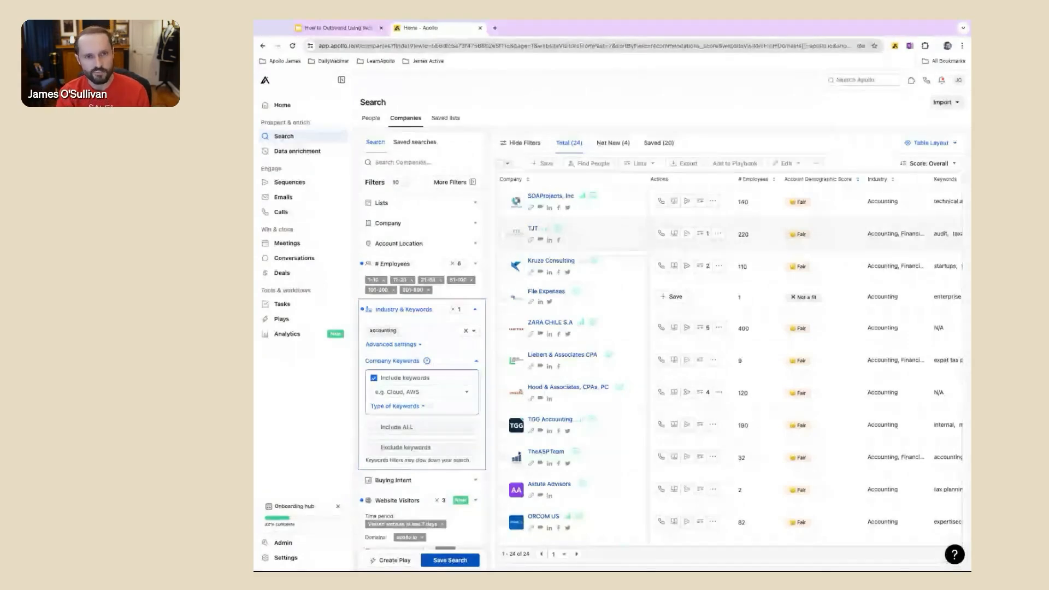
mouse_move(594, 199)
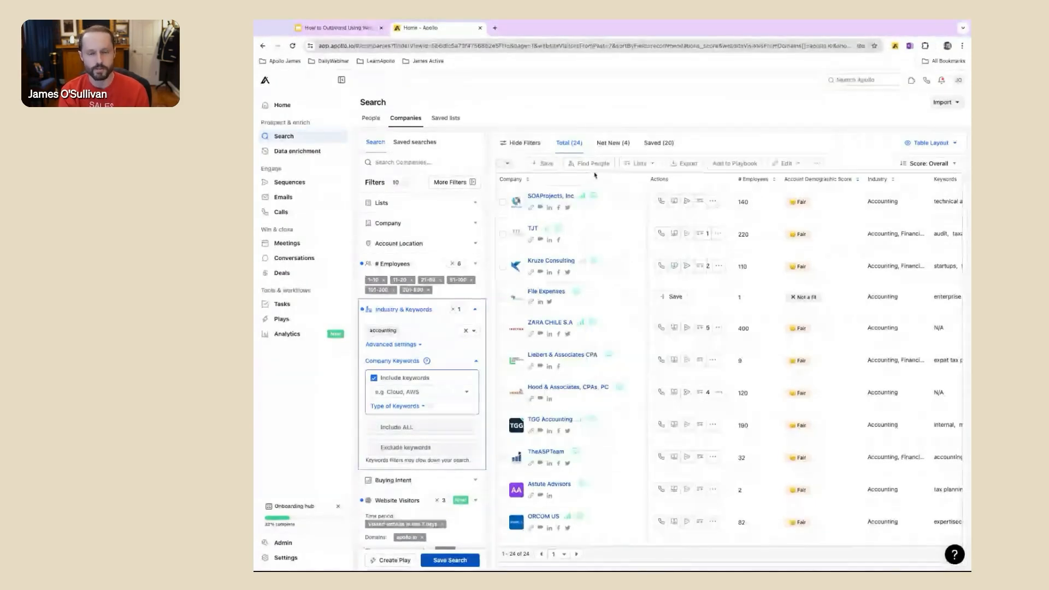
scroll(499, 159, "up", 3)
left_click(500, 164)
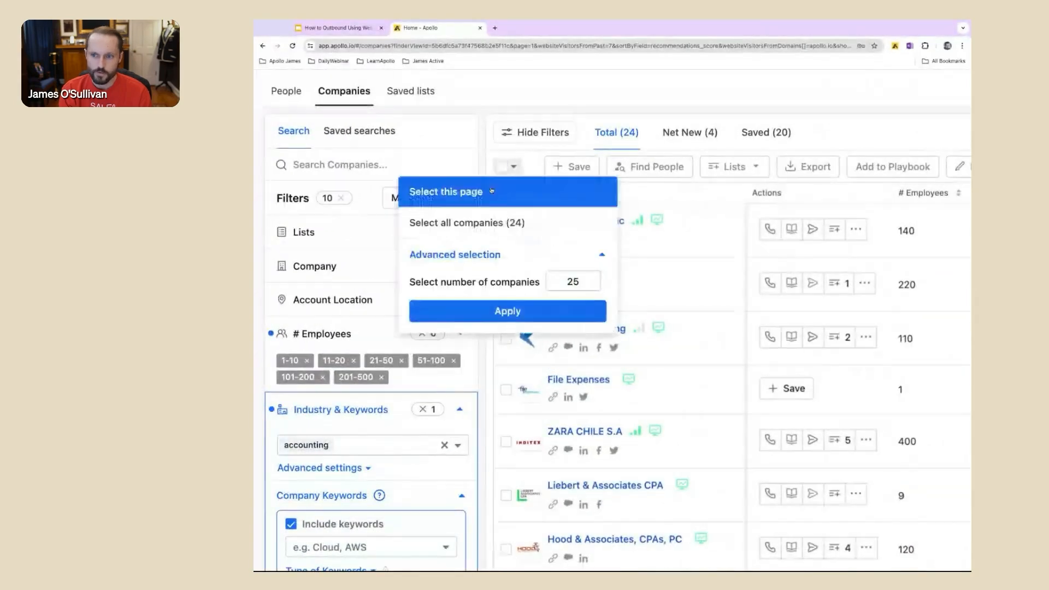
left_click(491, 191)
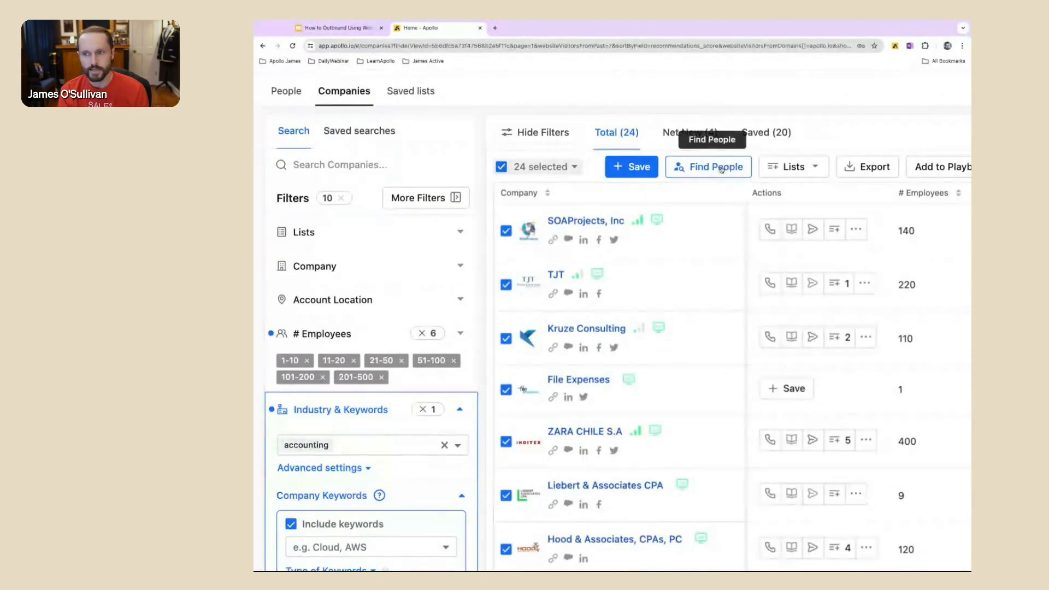
scroll(722, 170, "right", 2)
left_click(687, 168)
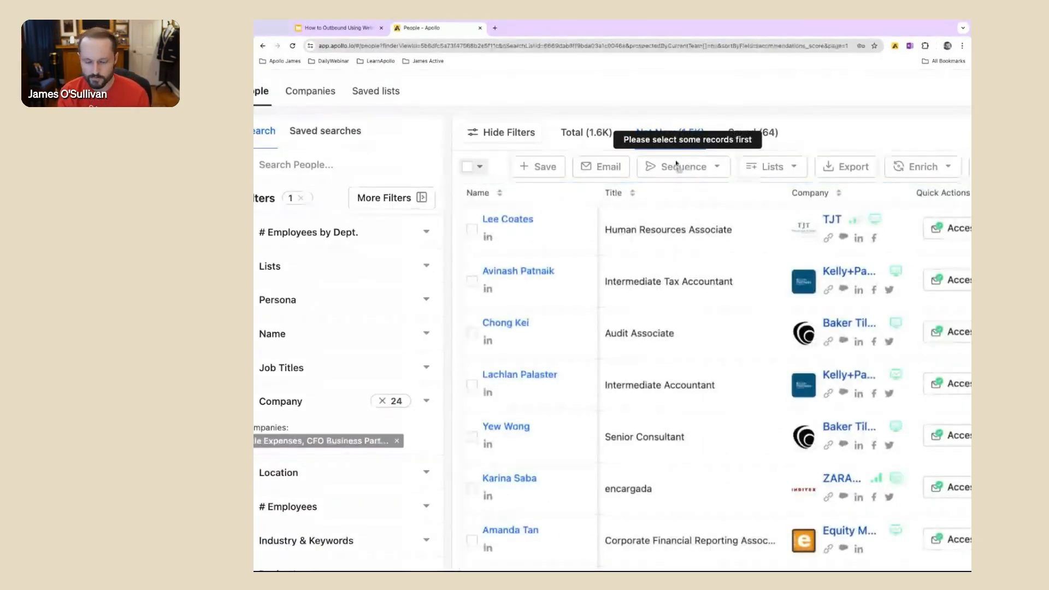
Step: Expand the Persona filter for the people search and review the available personas
scroll(647, 221, "down", 5)
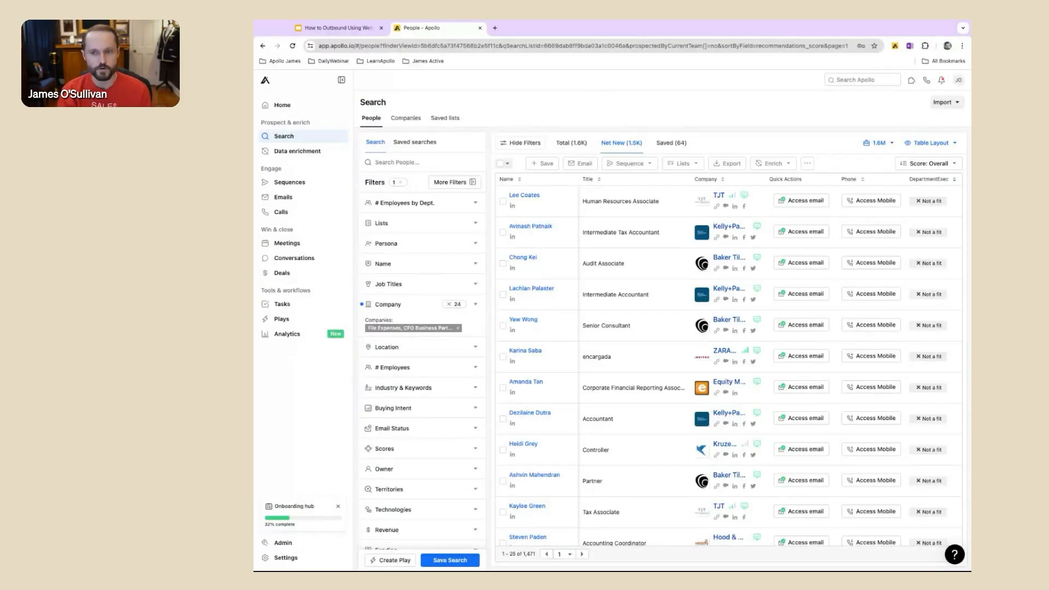
left_click(425, 241)
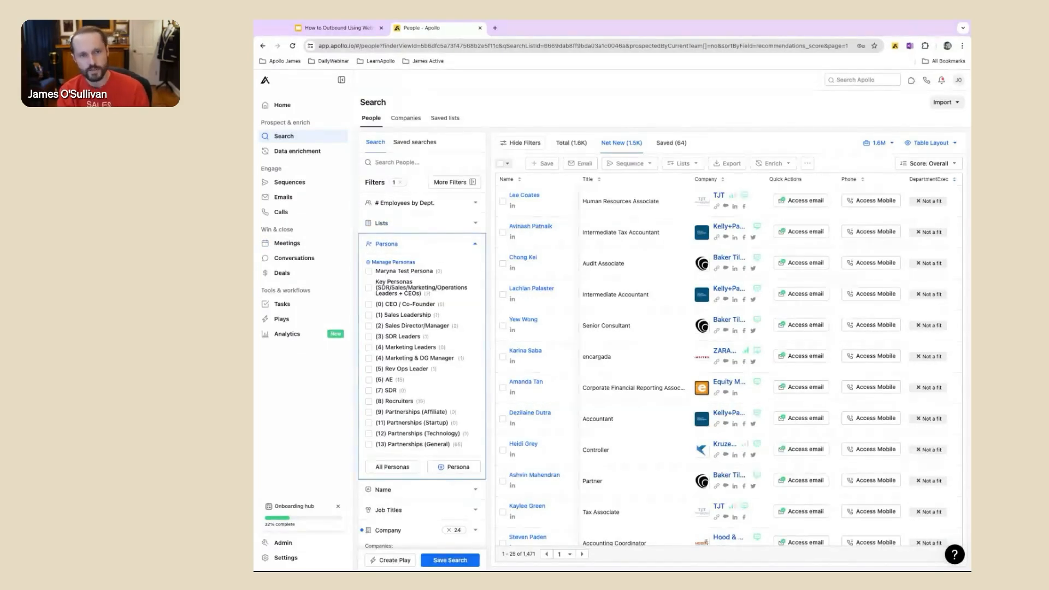
scroll(426, 410, "down", 3)
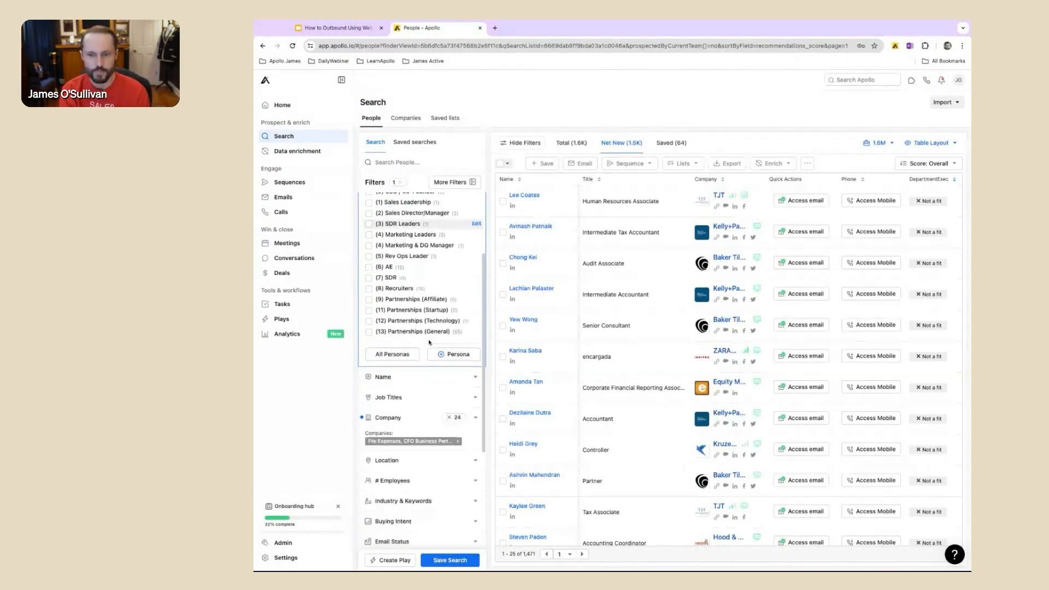
scroll(425, 407, "down", 1)
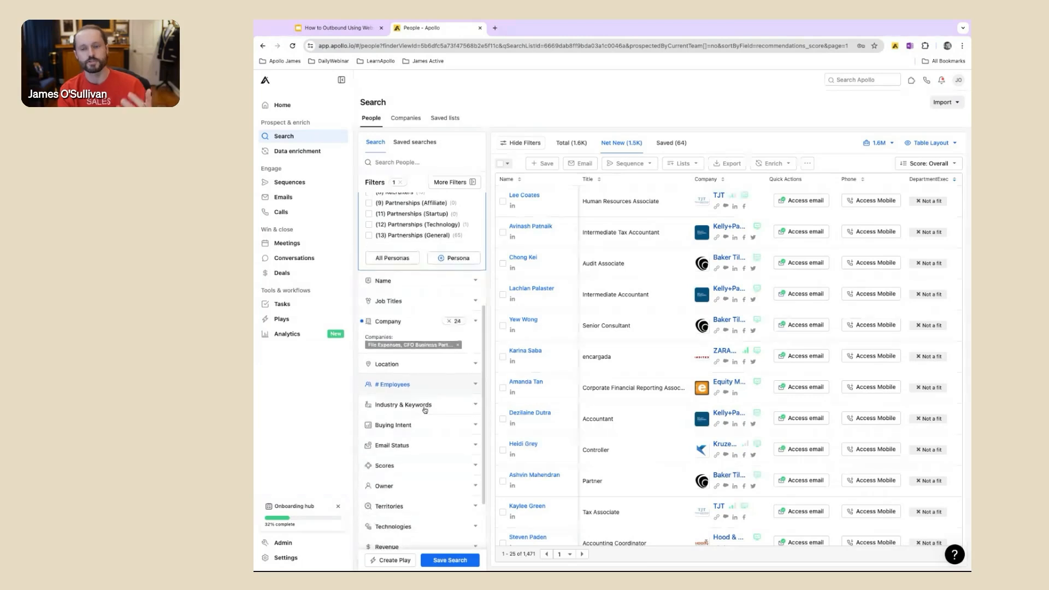
Step: Filter the people by the job title Vice President
left_click(443, 308)
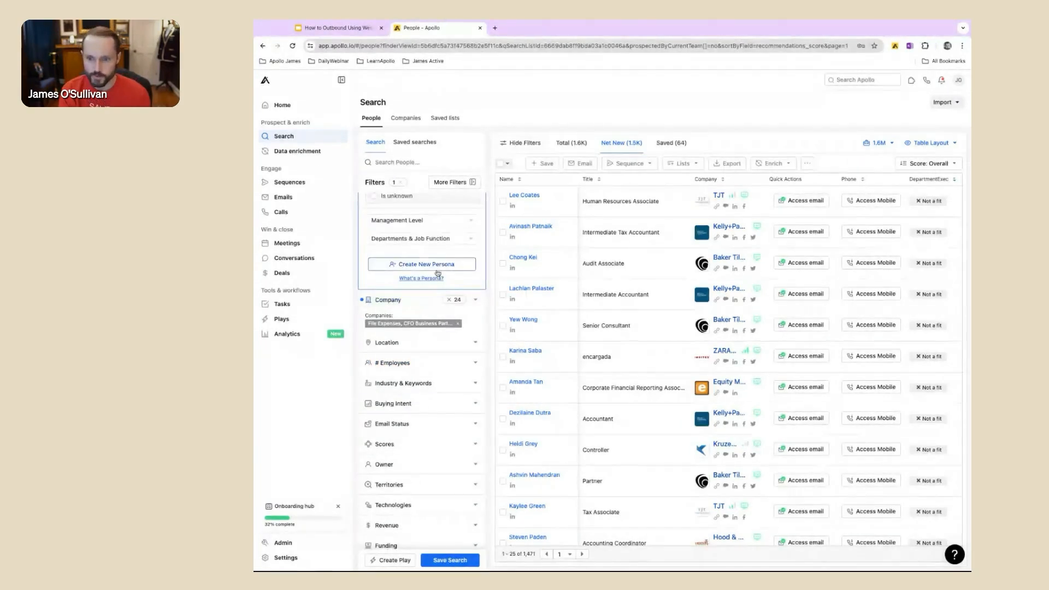
scroll(436, 214, "up", 1)
scroll(436, 215, "up", 2)
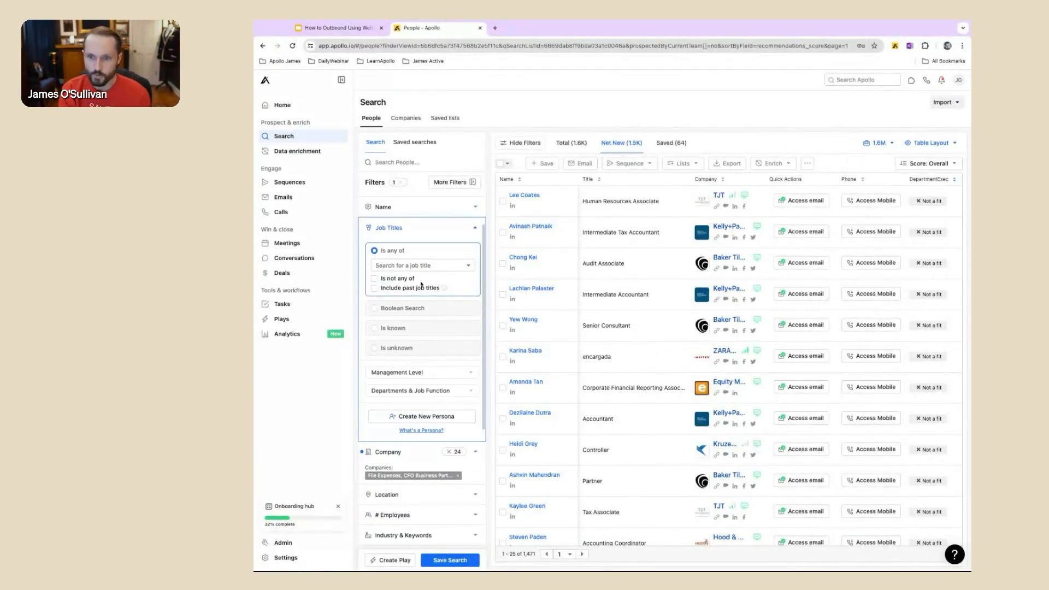
left_click(426, 266)
type("Vice President")
key("Return")
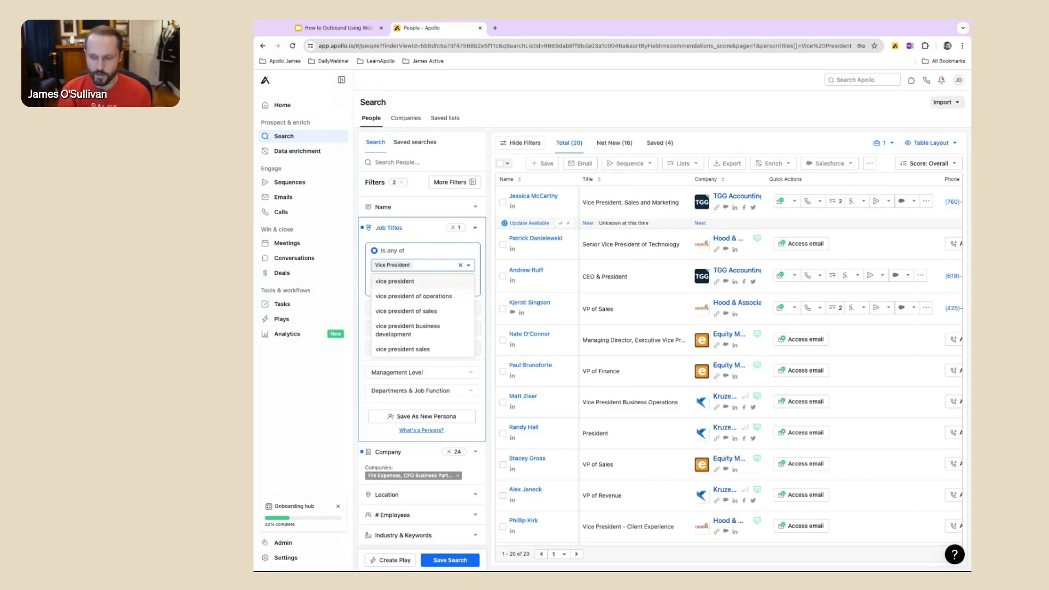
left_click(740, 149)
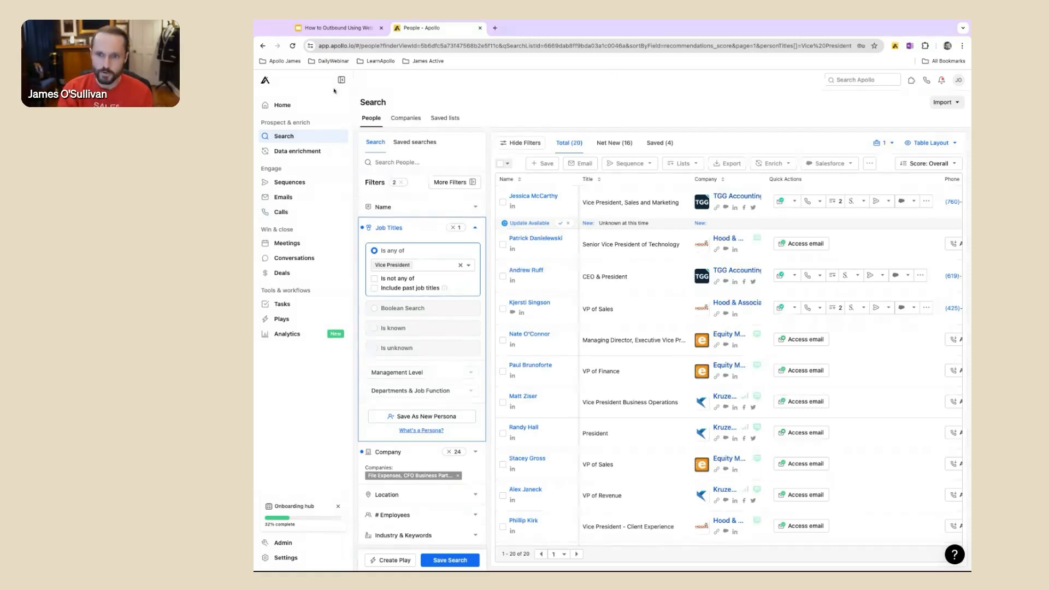
Step: Go to the Plays page and start a new play from scratch
left_click(282, 107)
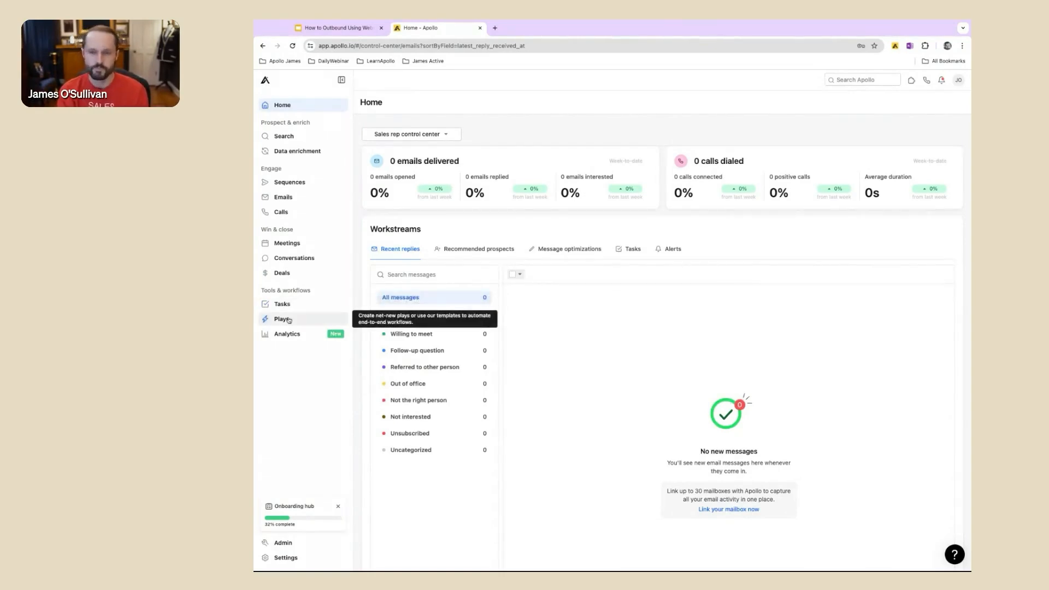
scroll(287, 320, "up", 5)
scroll(290, 320, "up", 3)
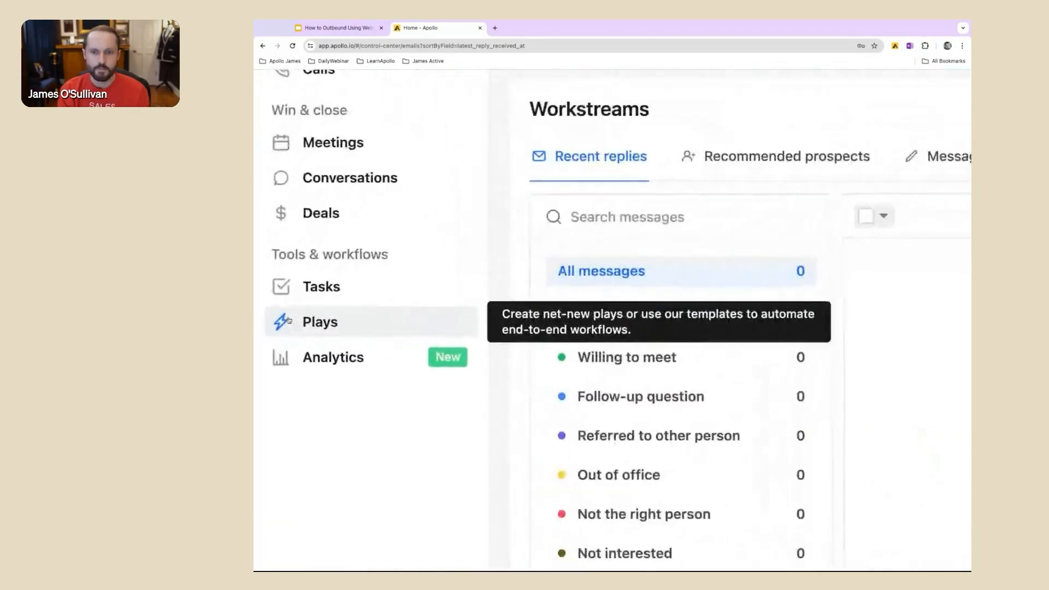
left_click(341, 332)
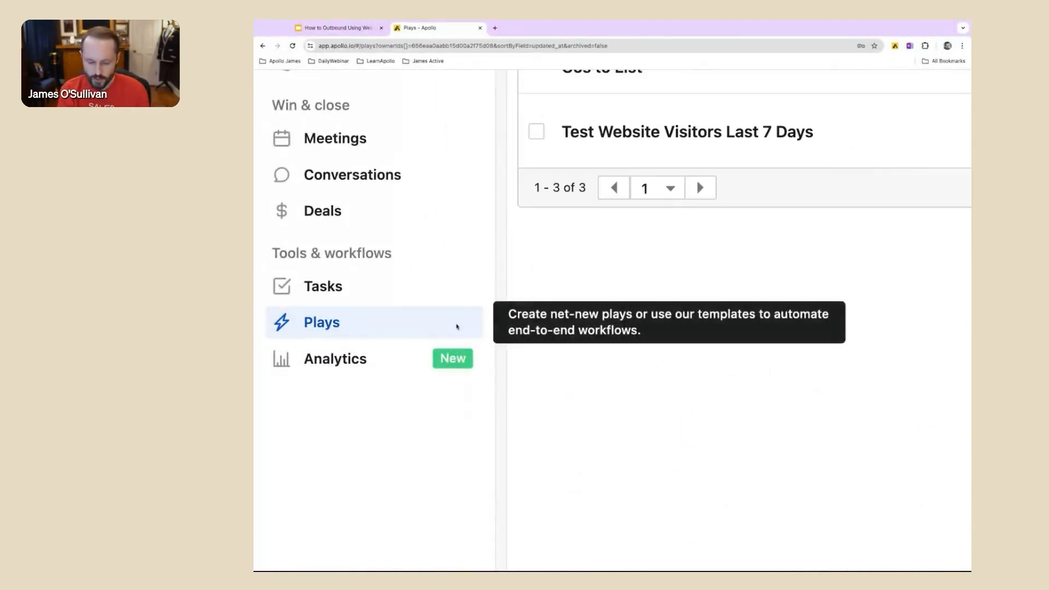
scroll(341, 332, "down", 4)
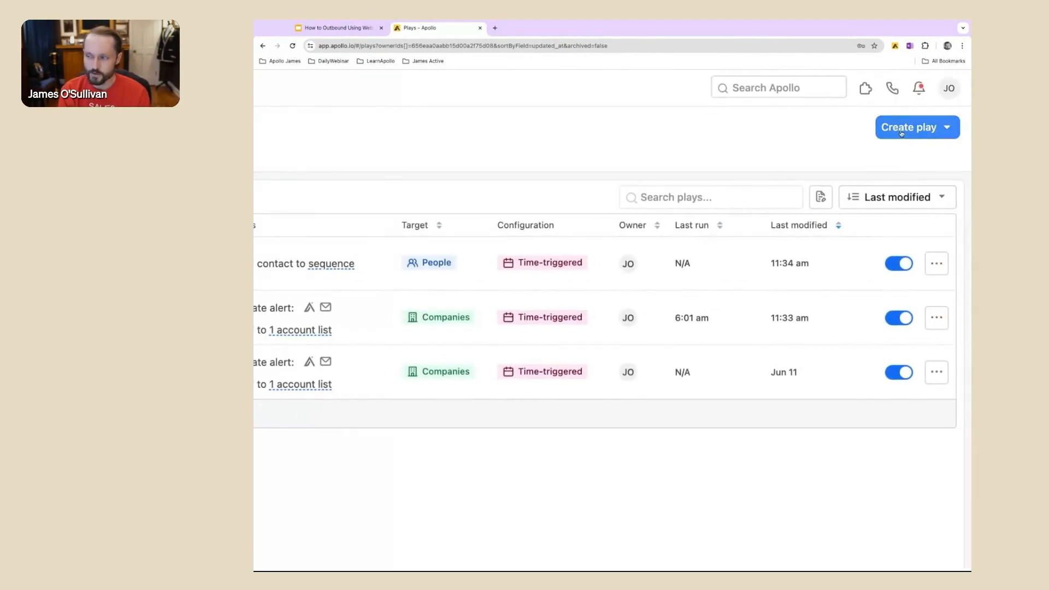
left_click(901, 133)
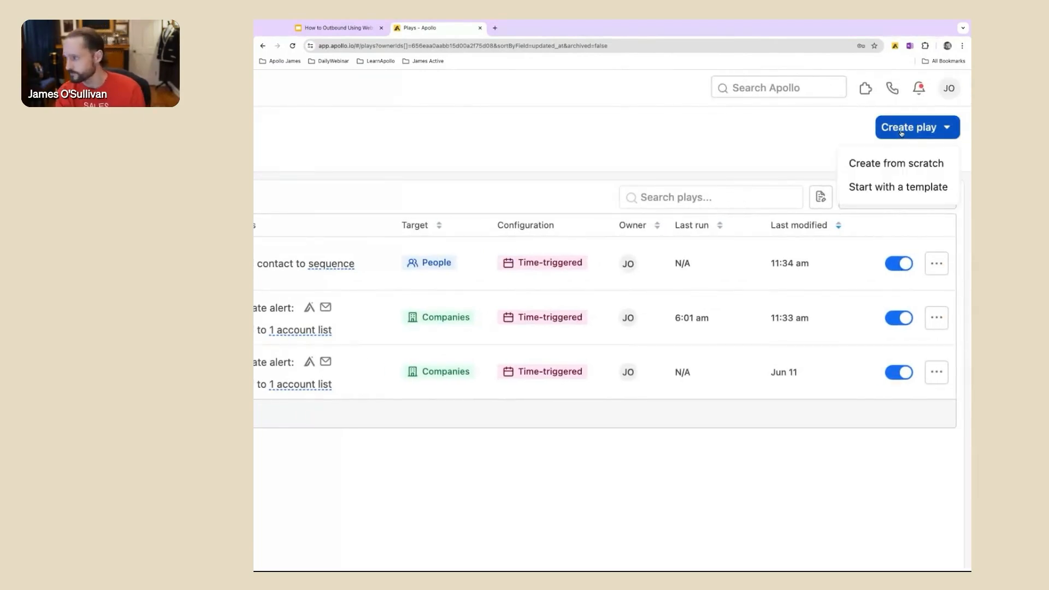
left_click(873, 160)
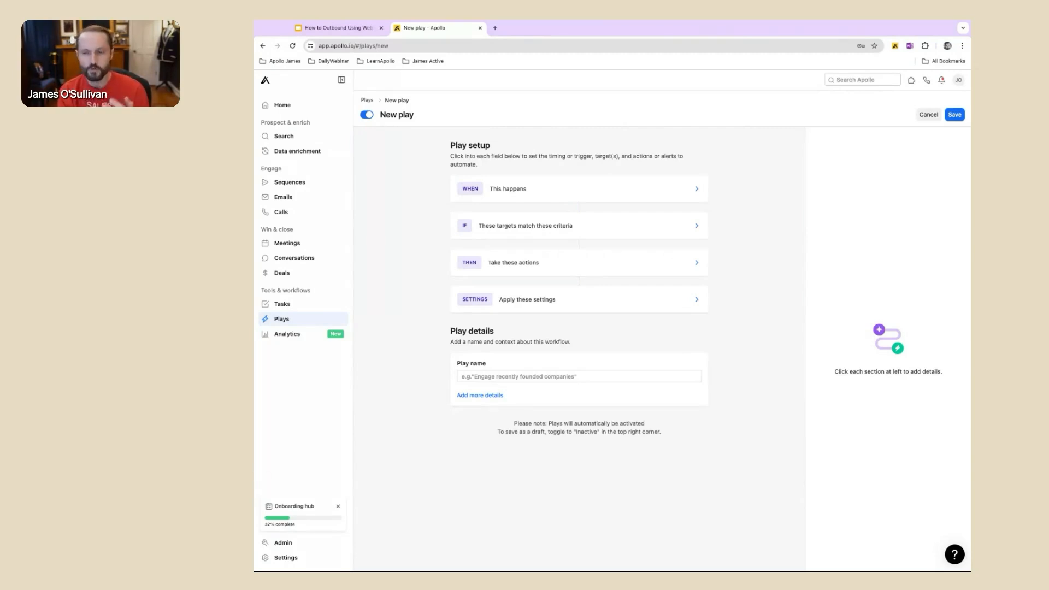
Step: Set the new play's WHEN condition to run based on a date or schedule
scroll(564, 390, "up", 5)
scroll(564, 391, "up", 3)
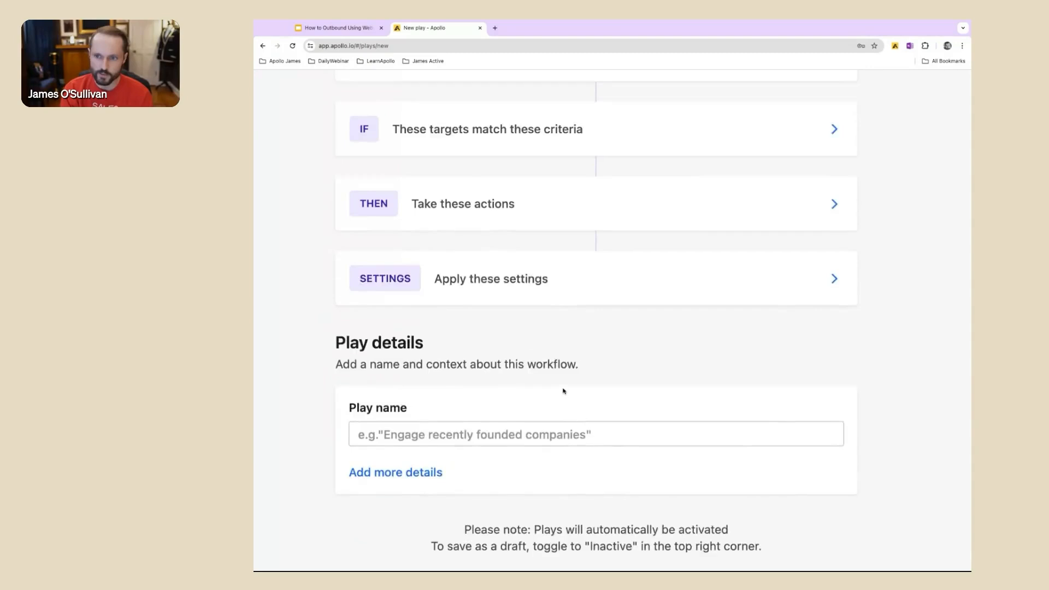
scroll(564, 391, "up", 1)
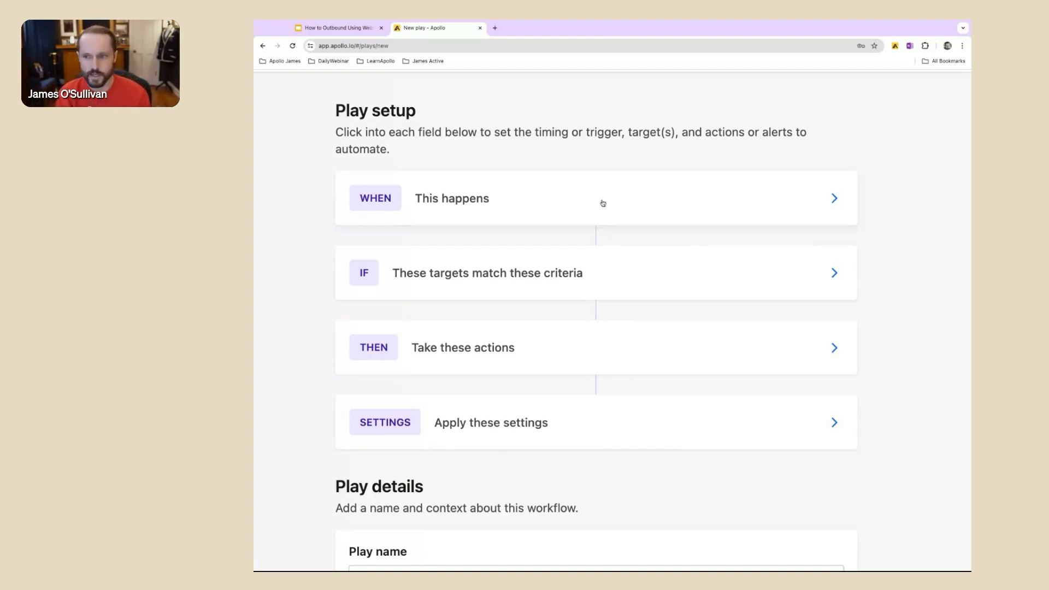
key("ctrl+0")
left_click(566, 190)
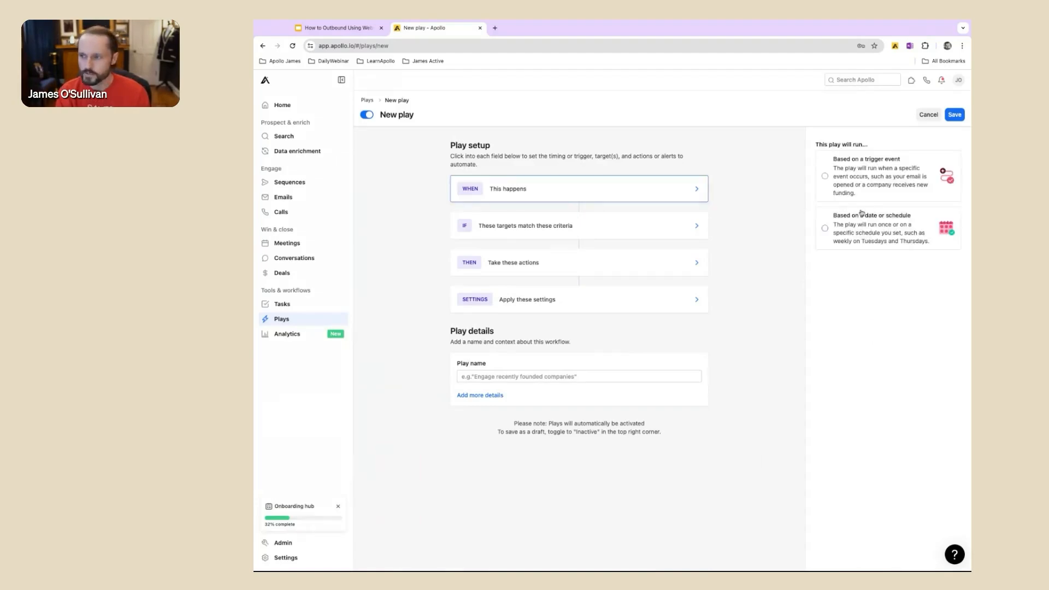
left_click(868, 228)
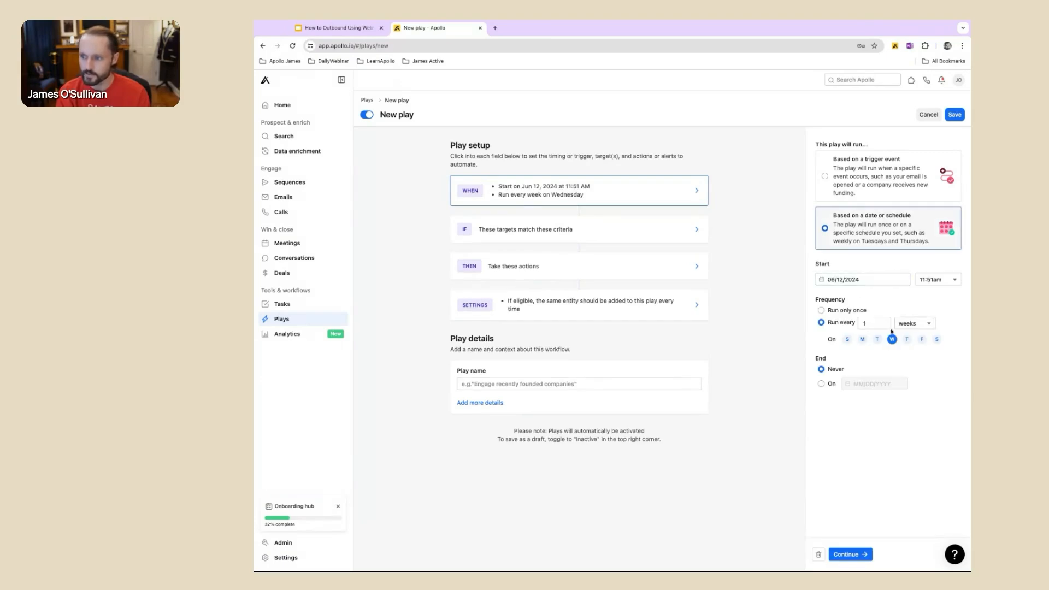
scroll(923, 322, "up", 5)
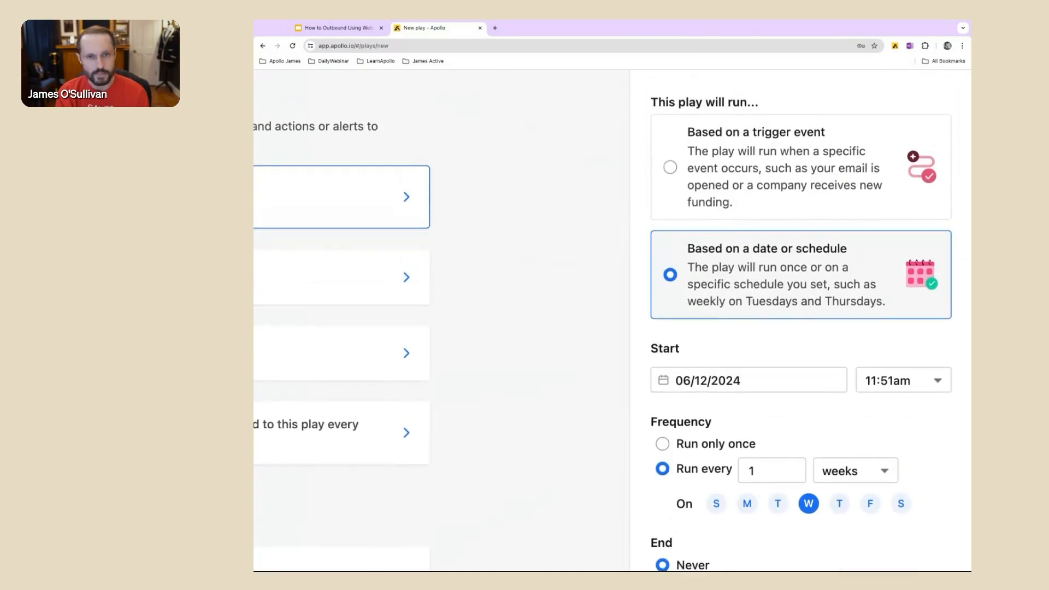
Step: Set the play's run frequency to every 1 day
scroll(886, 359, "down", 2)
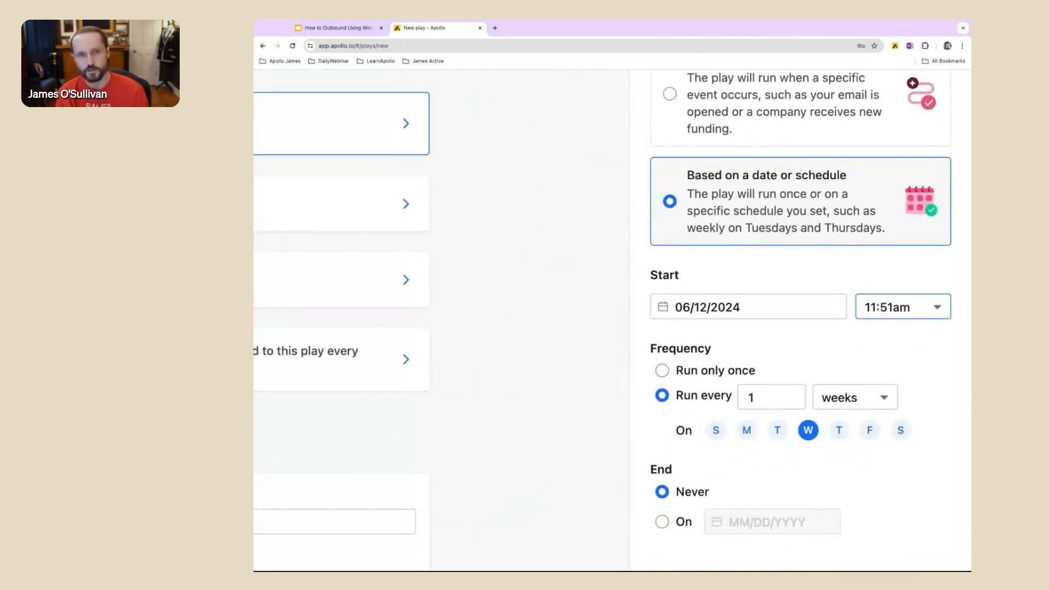
left_click(847, 398)
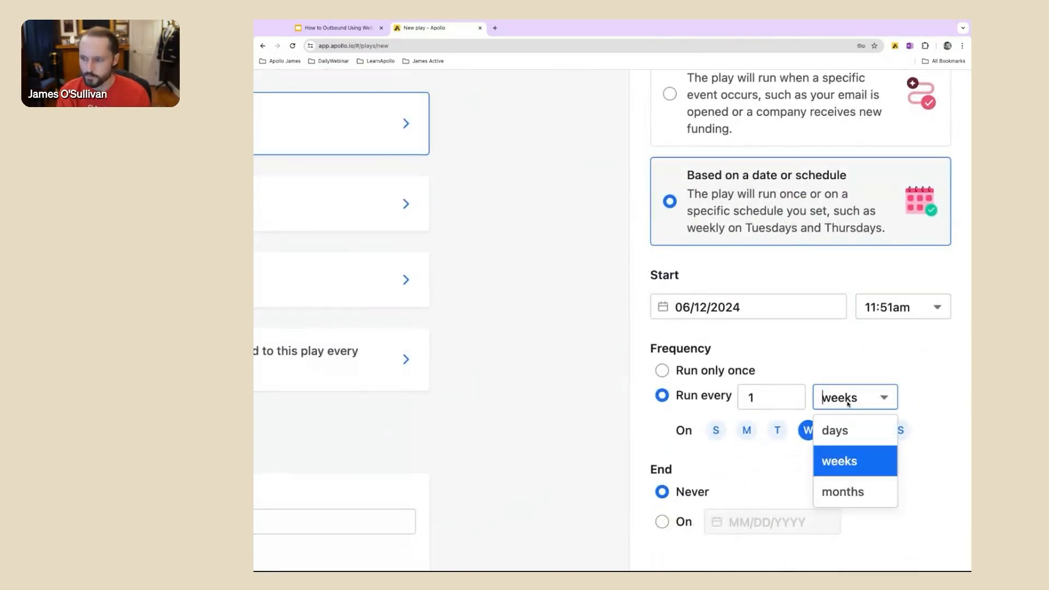
left_click(838, 430)
scroll(839, 415, "down", 4)
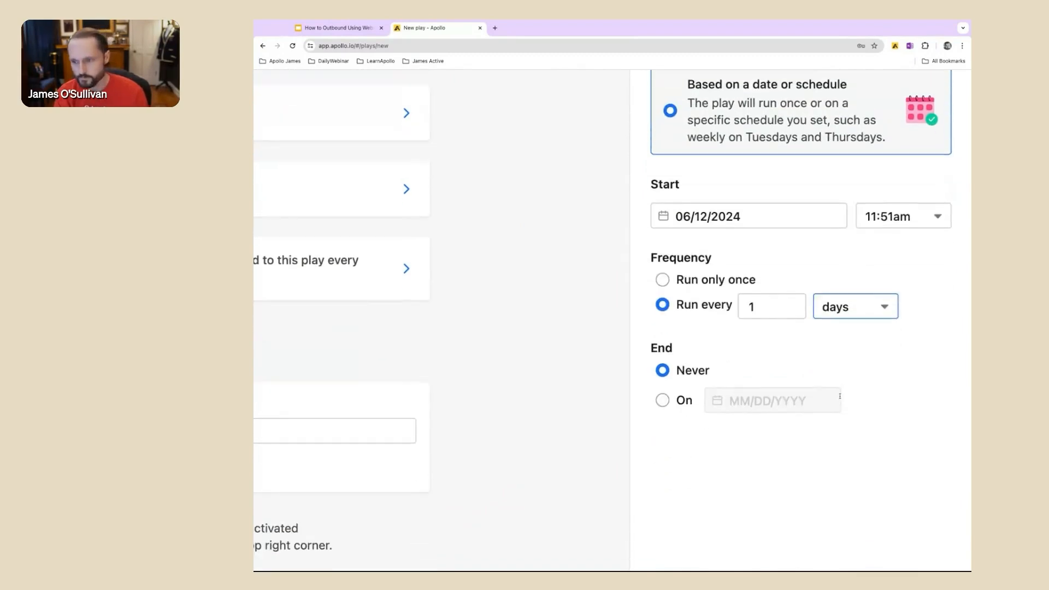
scroll(839, 396, "down", 2)
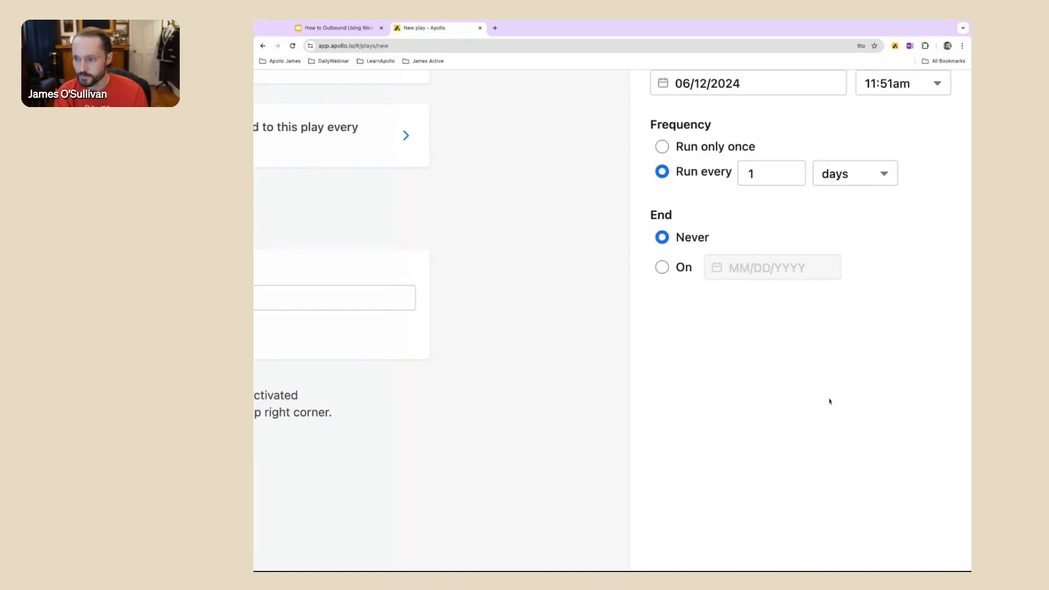
key("ctrl+0")
Step: Make the play target companies and expand the Website Visitors criteria in its company filters
left_click(848, 554)
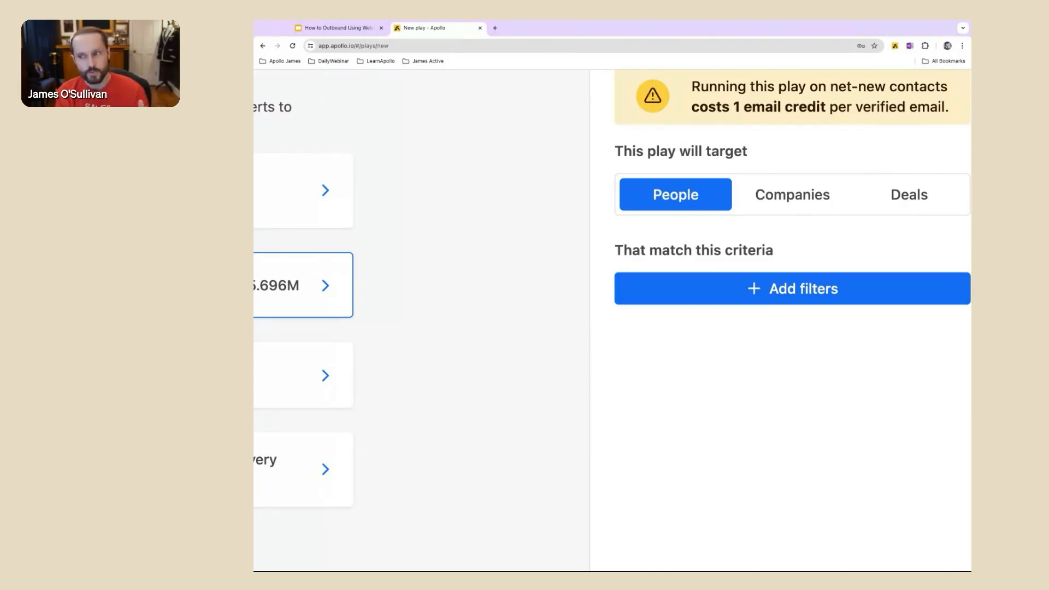
left_click(821, 195)
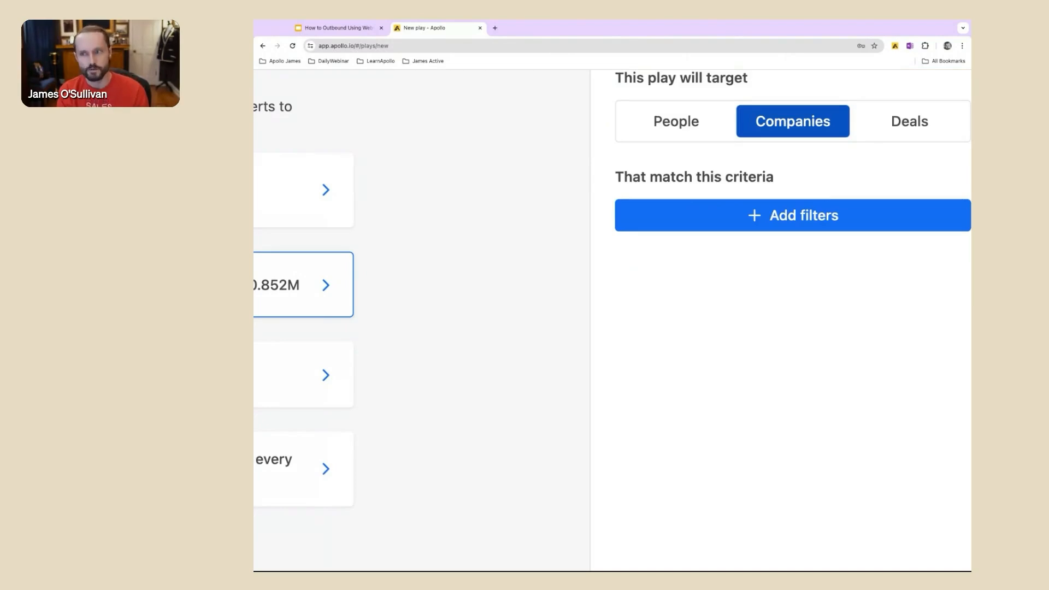
left_click(805, 227)
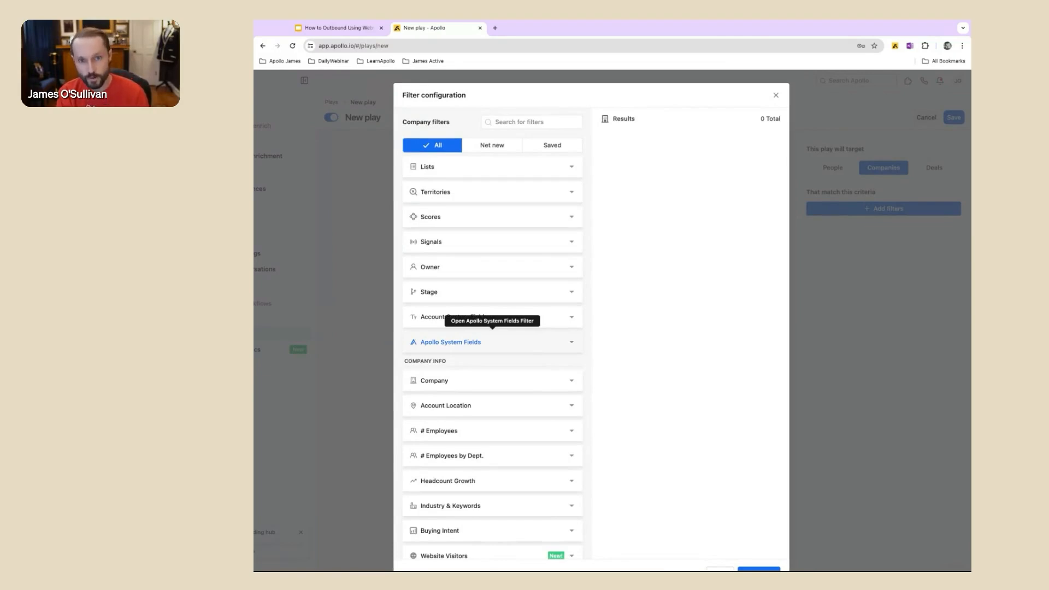
scroll(492, 350, "down", 3)
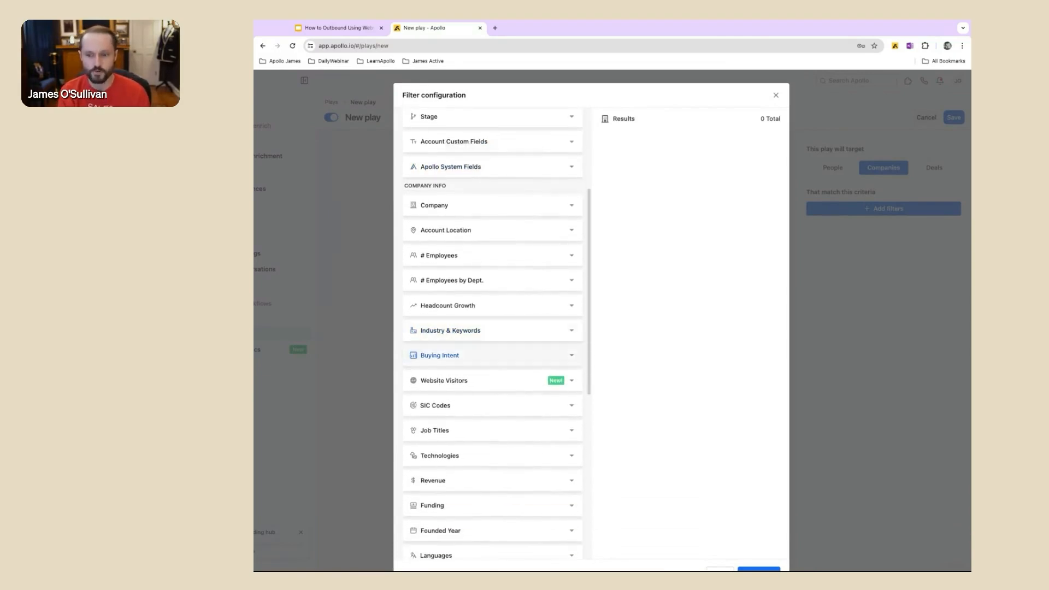
scroll(531, 348, "up", 5)
scroll(530, 348, "down", 2)
scroll(531, 349, "left", 1)
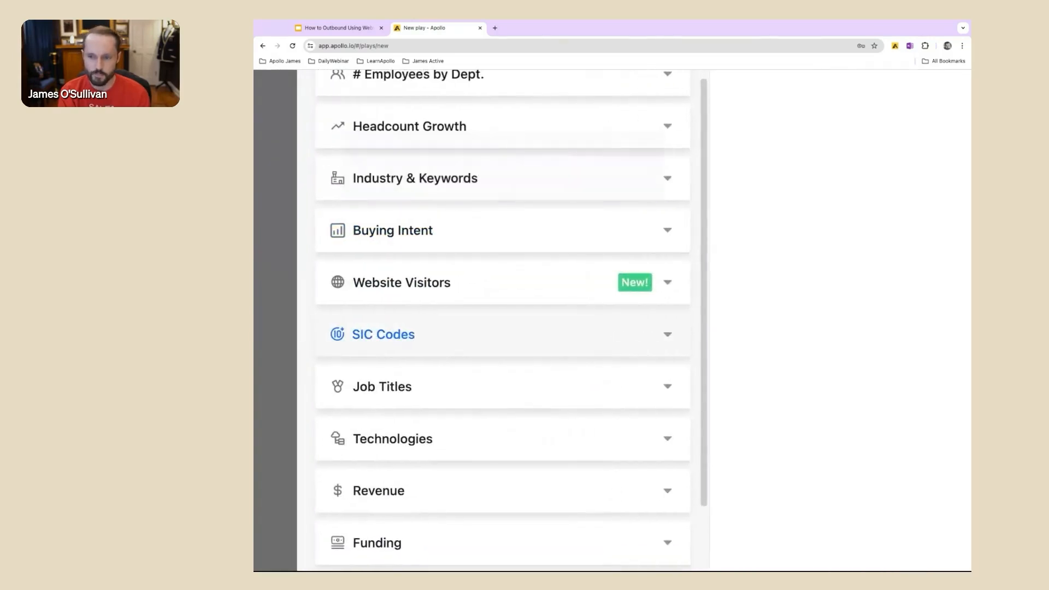
left_click(545, 264)
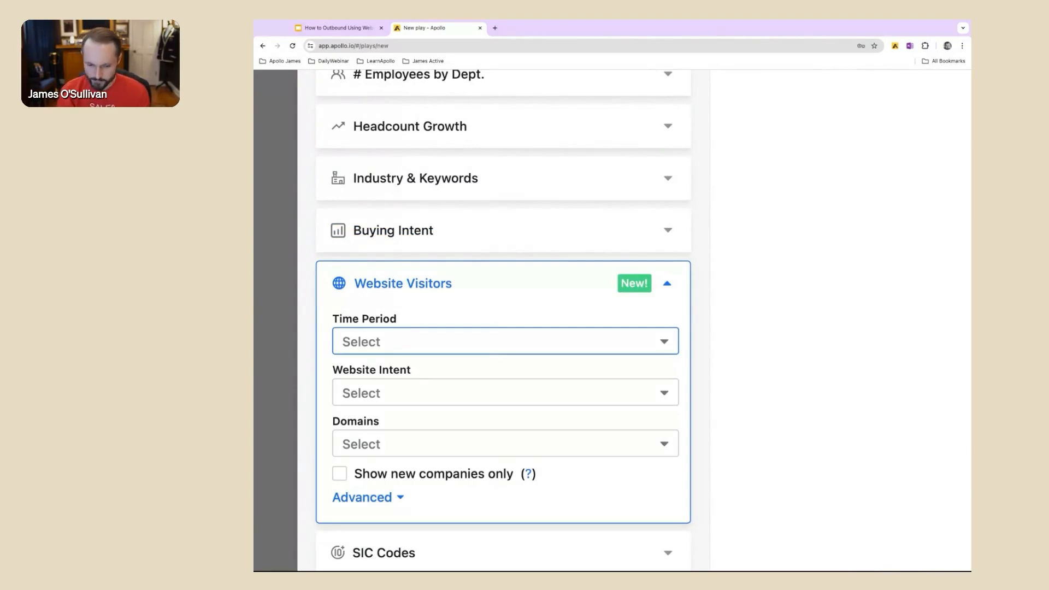
Step: Filter website visitors to the last 7 days on the domain apollo.io, showing new companies only
left_click(475, 336)
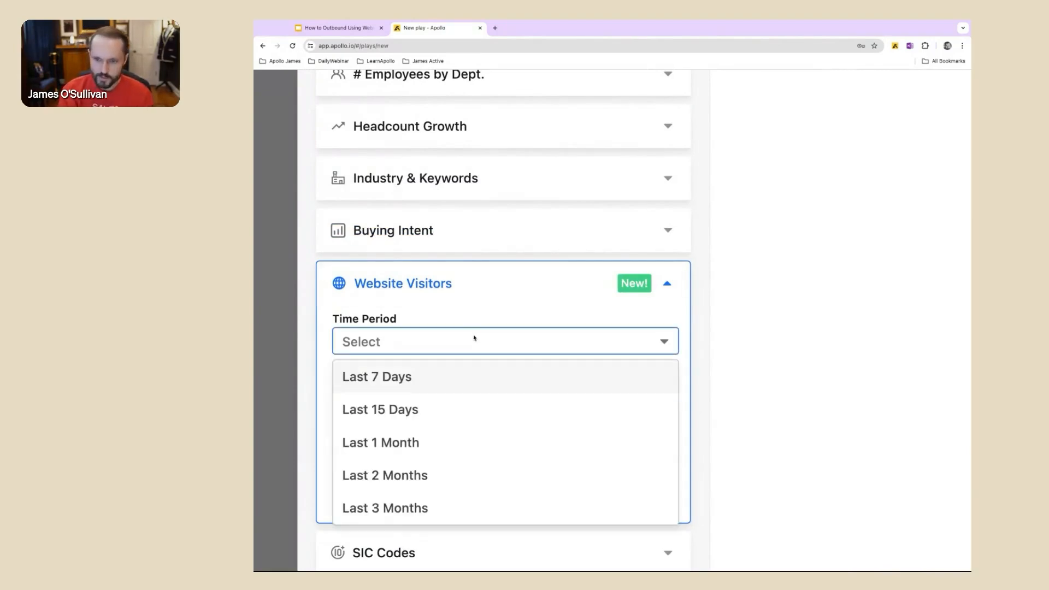
left_click(454, 375)
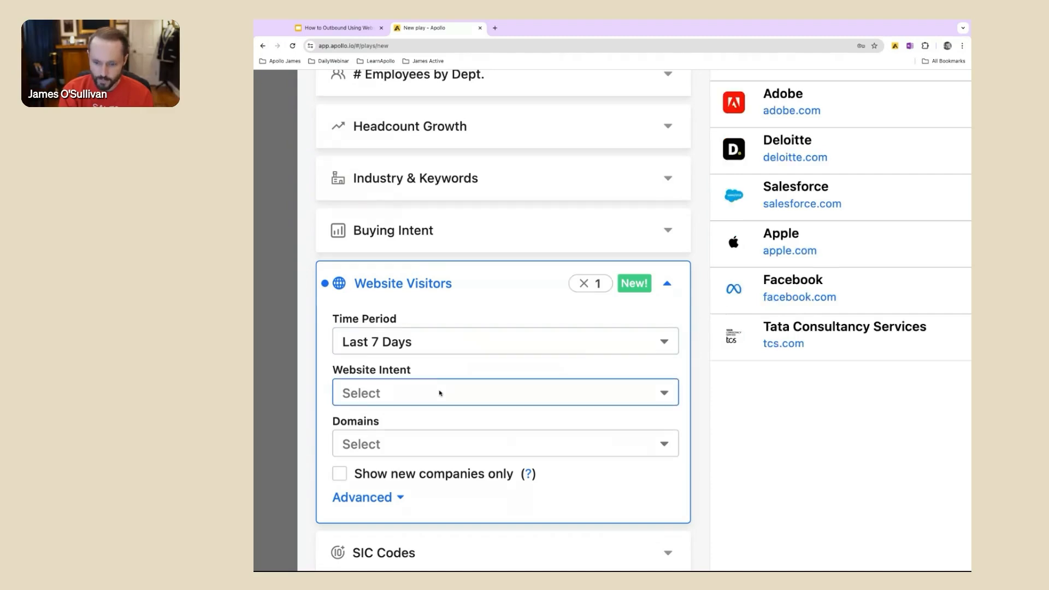
left_click(426, 440)
left_click(409, 478)
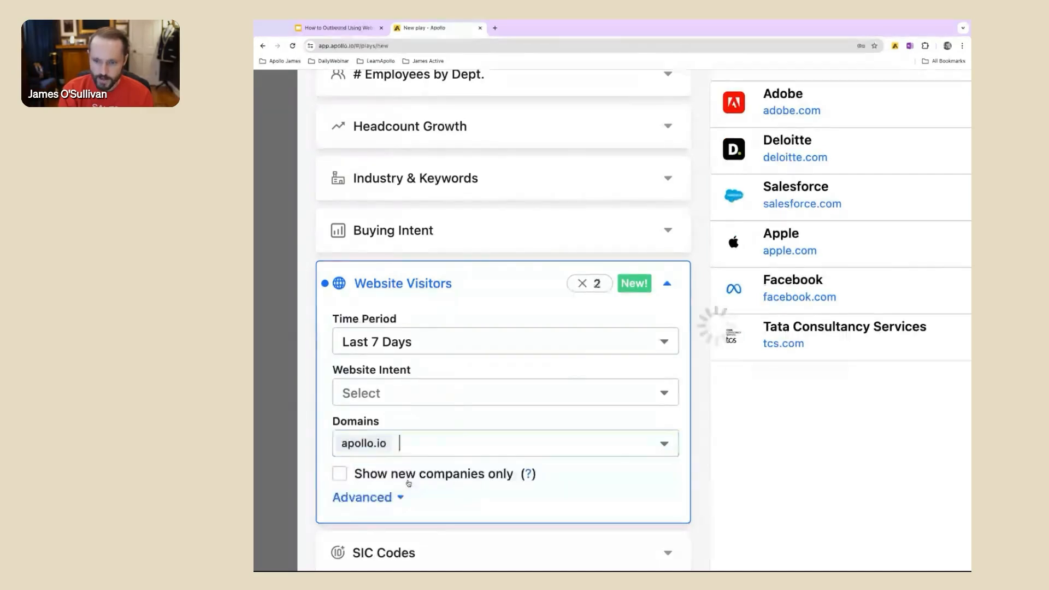
scroll(408, 483, "down", 1)
left_click(339, 409)
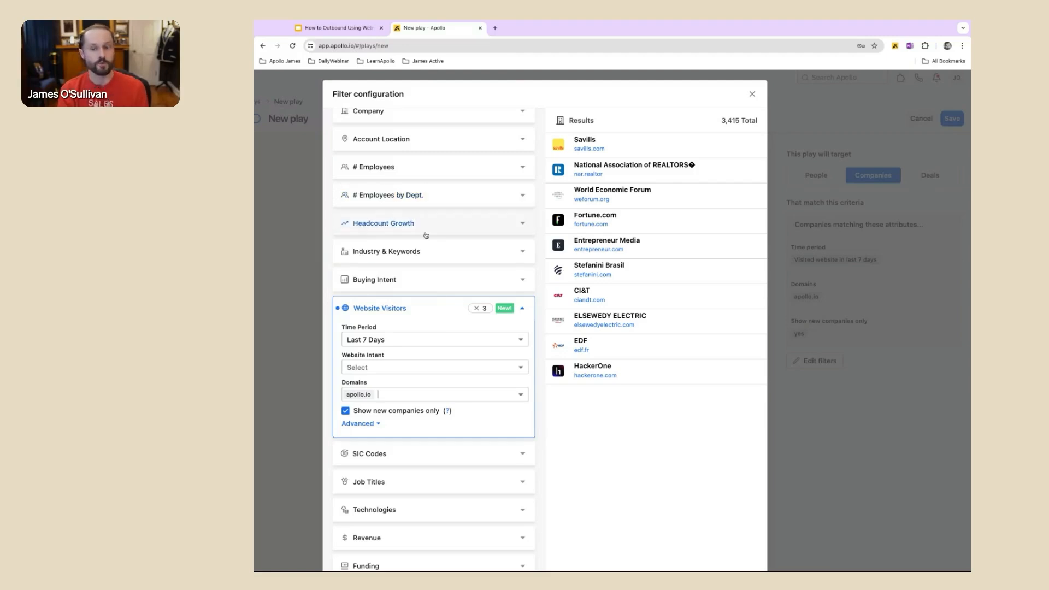
Step: Add accounting as the industry filter for the play's companies
left_click(433, 251)
left_click(413, 279)
type("accounting")
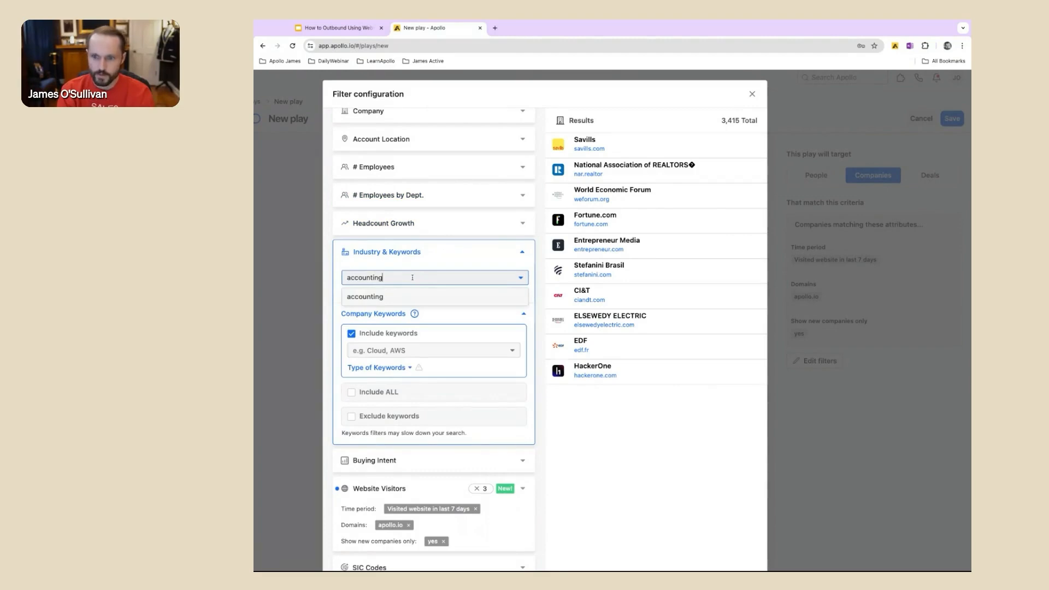
left_click(403, 296)
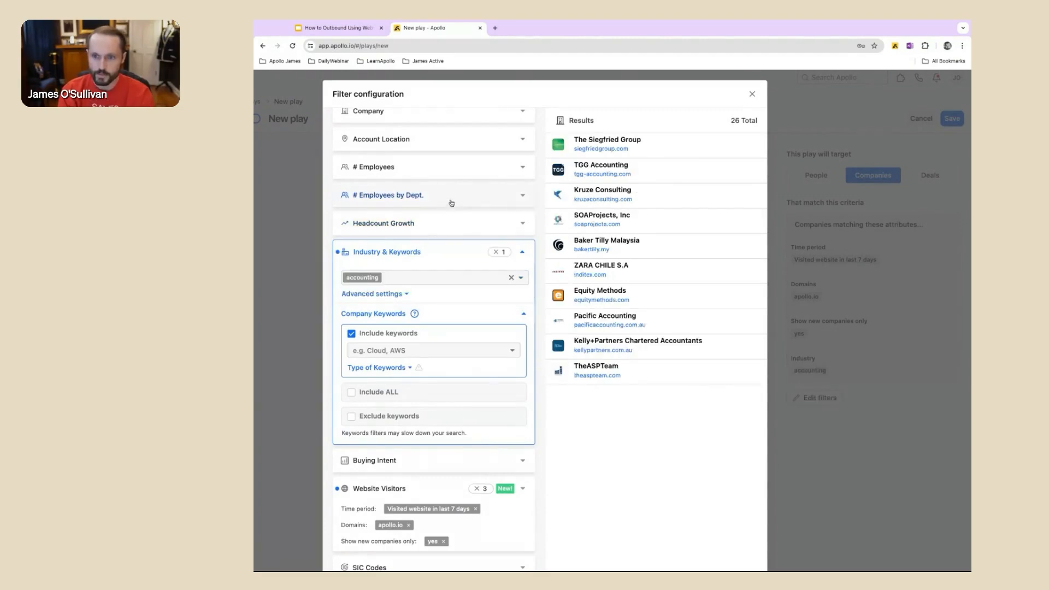
Step: Include the employee ranges 1-10, 11-20, 21-50, 51-100, 101-200 and 201-500, and save the company filters
left_click(450, 203)
left_click(511, 169)
left_click(370, 213)
left_click(354, 241)
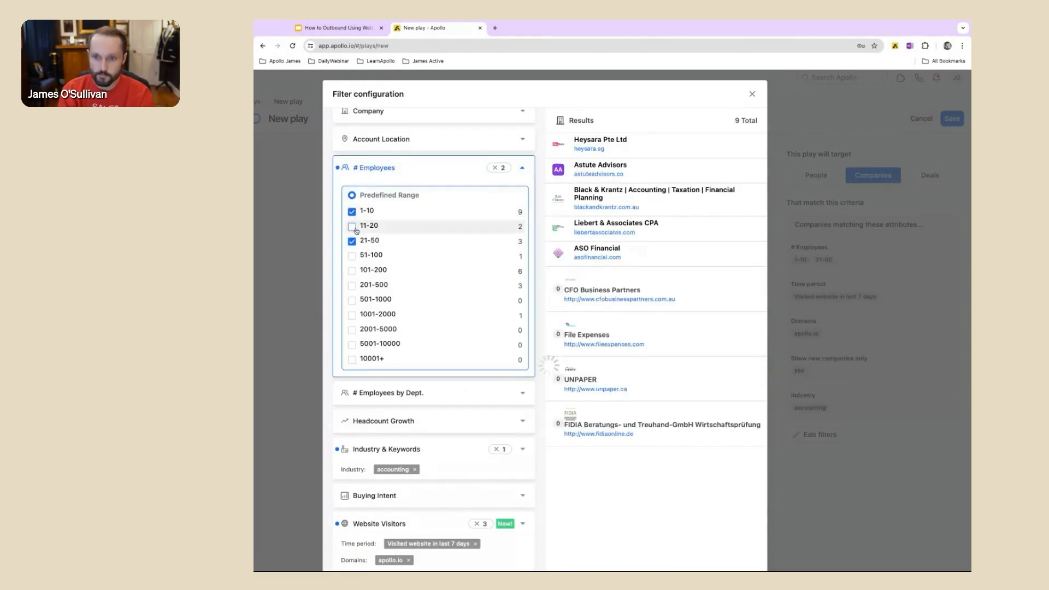
left_click(354, 232)
left_click(352, 257)
left_click(352, 271)
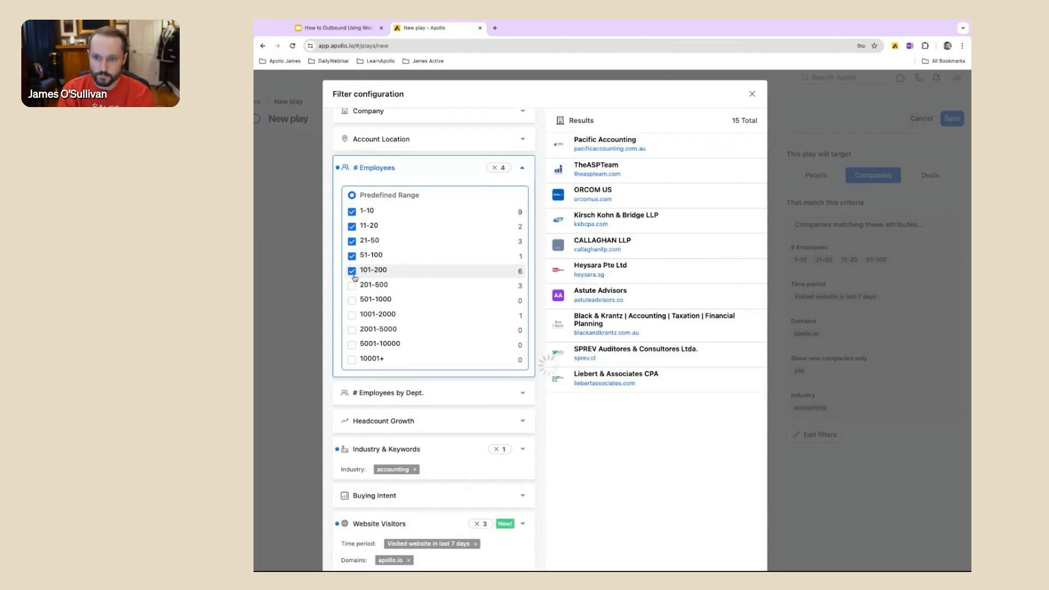
left_click(352, 286)
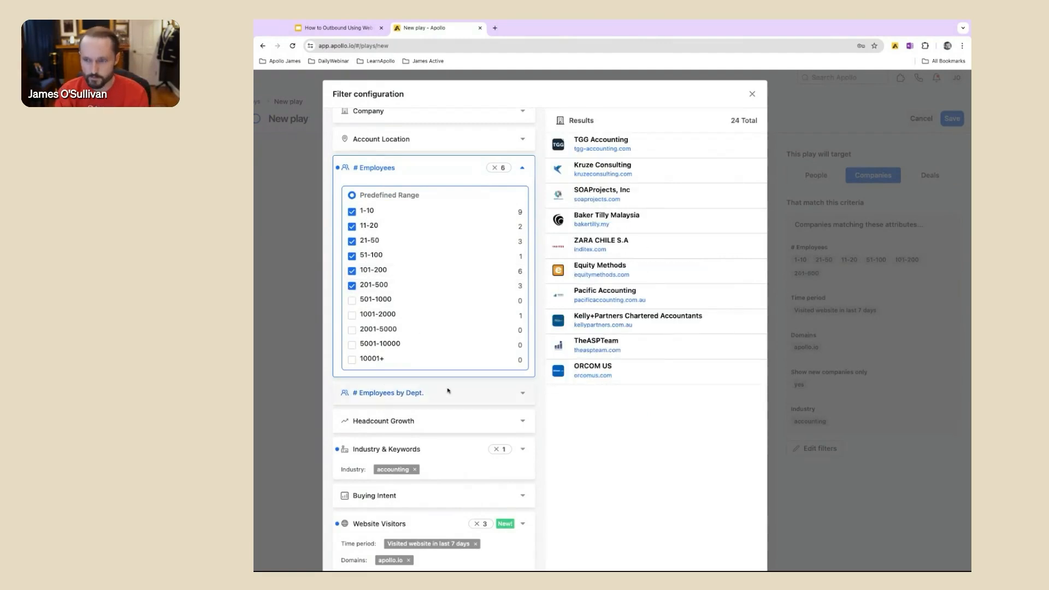
key("ctrl+minus")
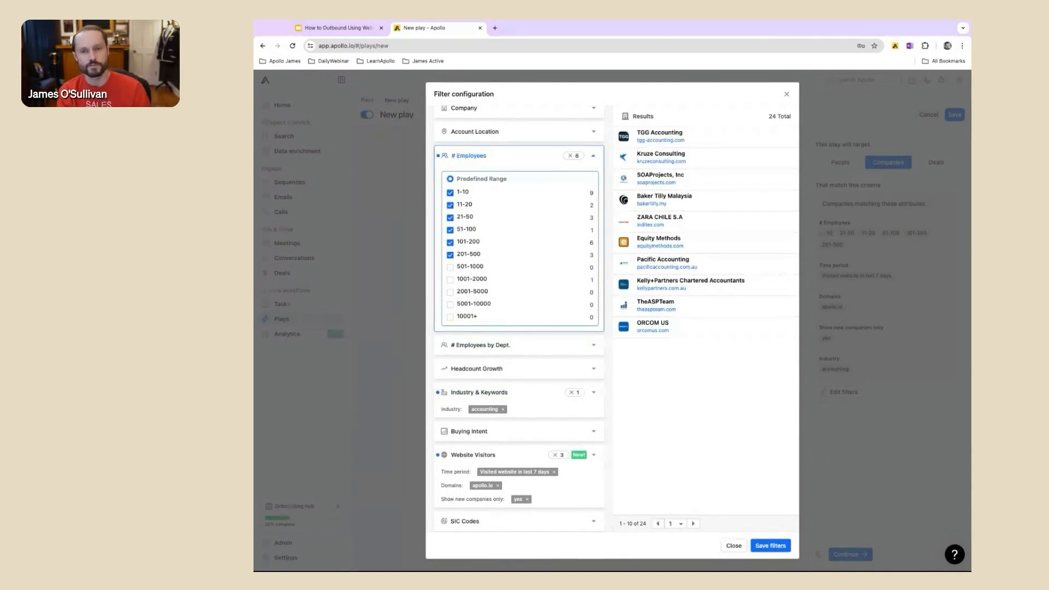
left_click(771, 546)
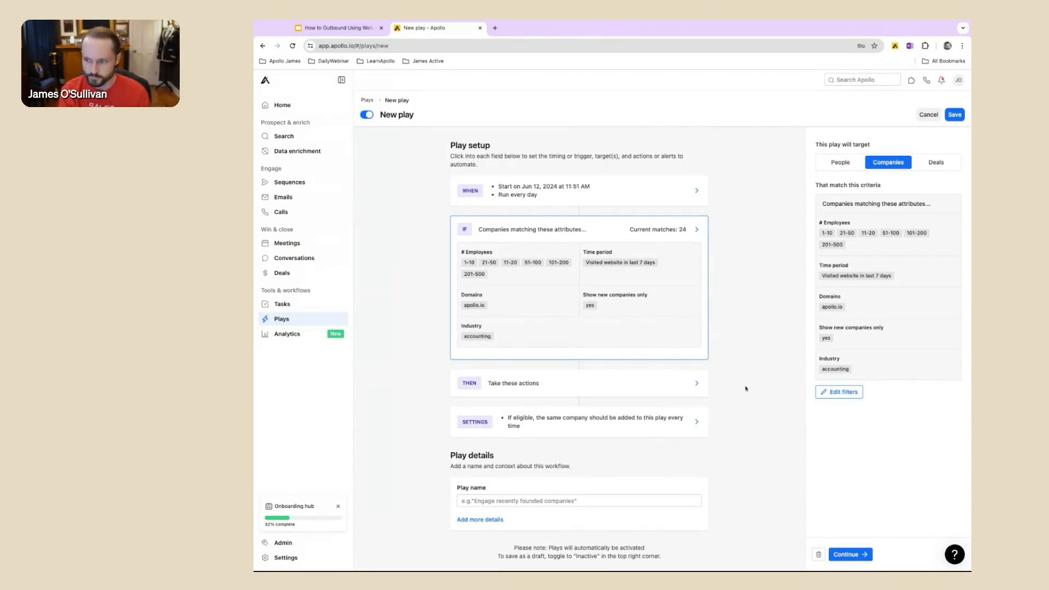
Step: Add an email notification to the play's actions, sent to Only me with the default message, and save it
left_click(854, 556)
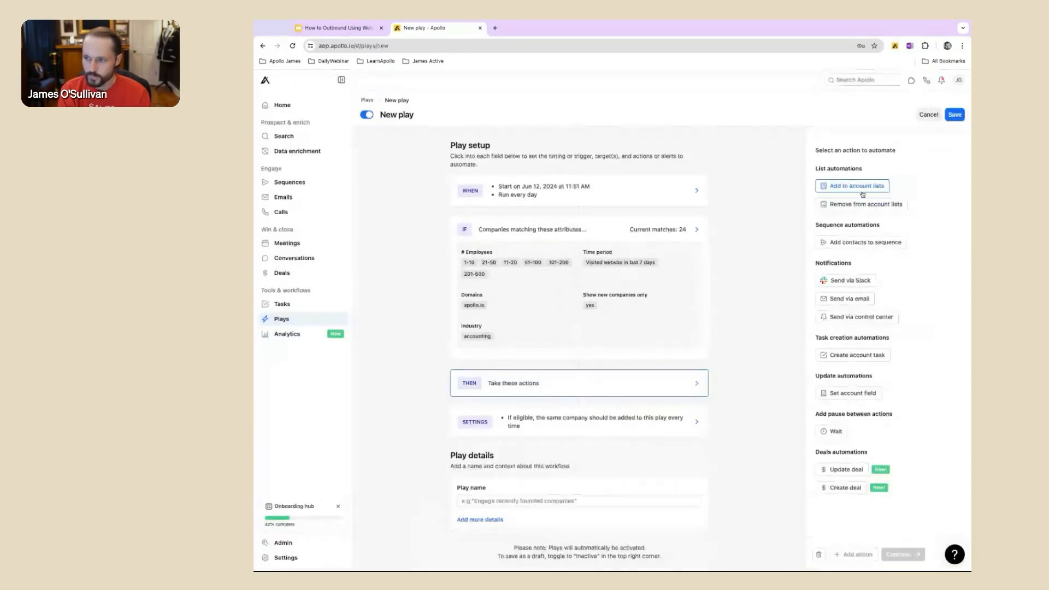
left_click(859, 299)
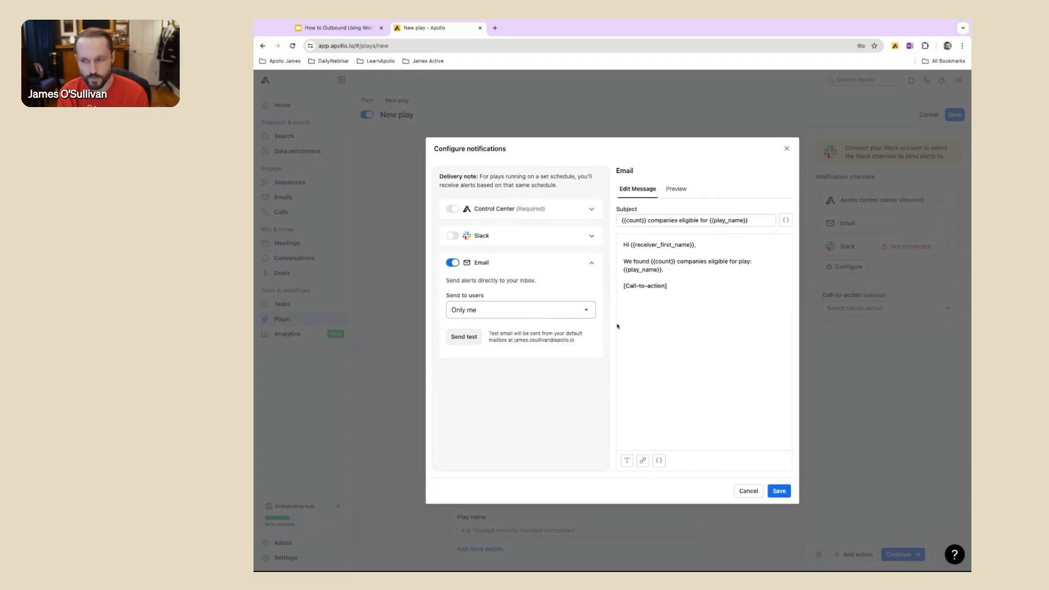
left_click(780, 492)
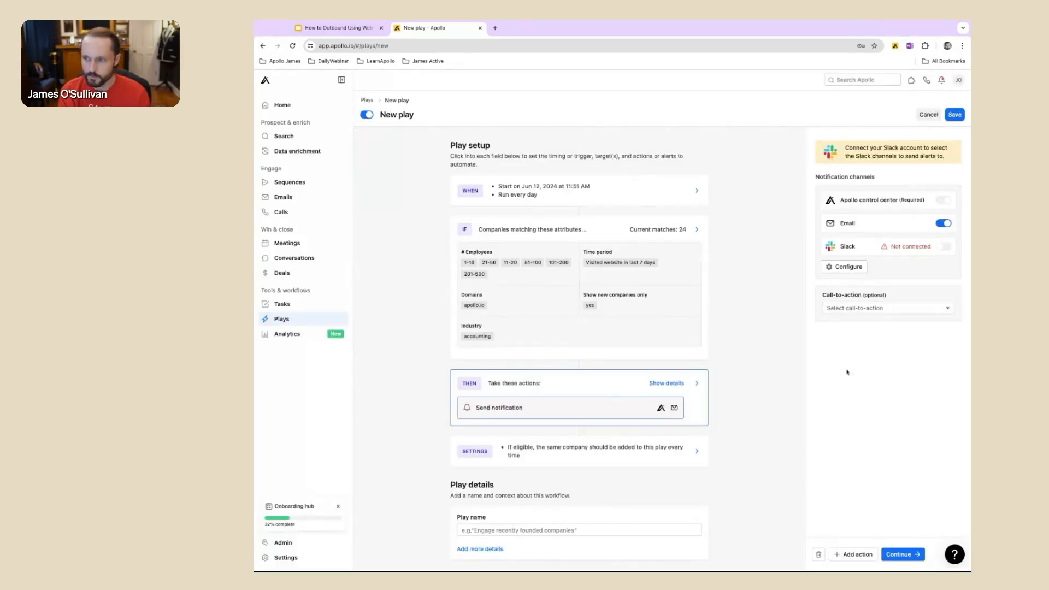
Step: Add an action to the play that adds matching companies to account lists, and open its list selection
left_click(866, 552)
left_click(847, 185)
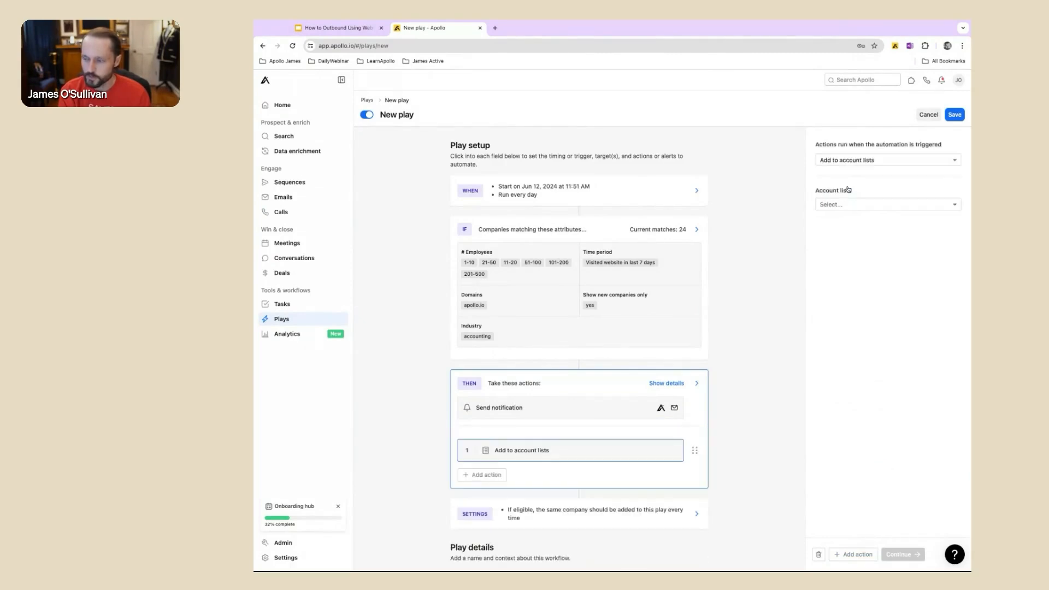
left_click(852, 206)
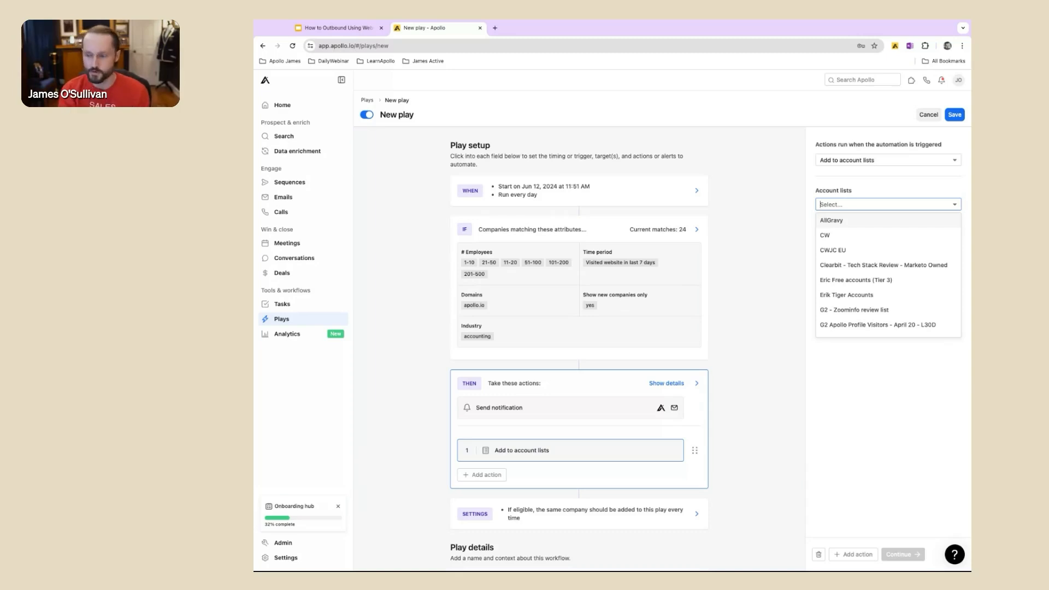
Step: Try to enter a new account list named "Website Visitors - Ideal Fit Companies - Last 7 Days"
type("Website Visitors - Ideal Fit Companies - Last 7 Days")
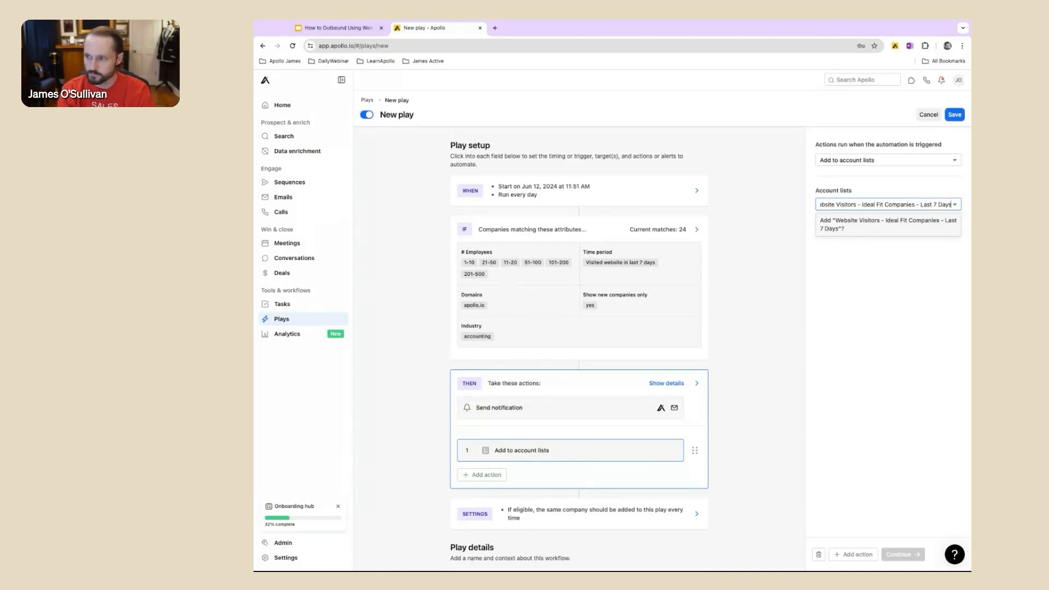
left_click(883, 427)
Step: Create the account list "Website Visitors - Ideal Fit companies" as the action's target list
left_click(900, 208)
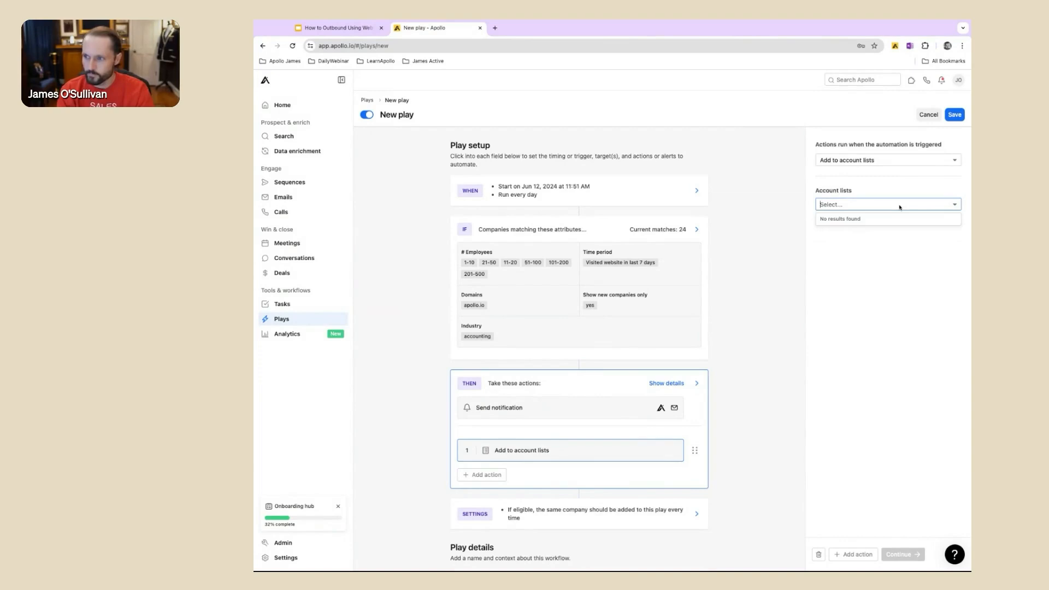
type("Website Visi")
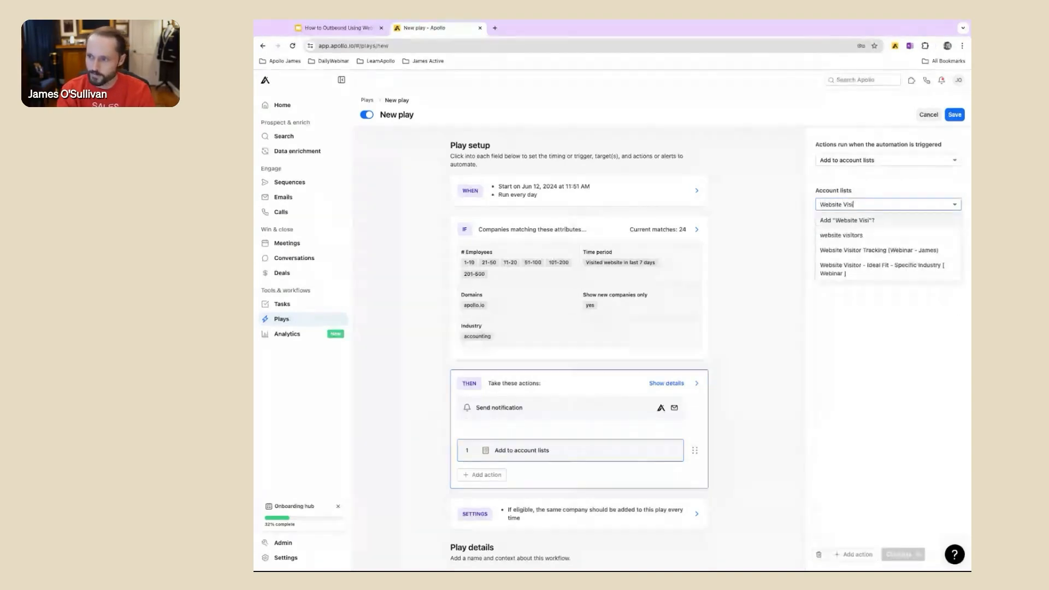
type("tors - Ideal Fit companies")
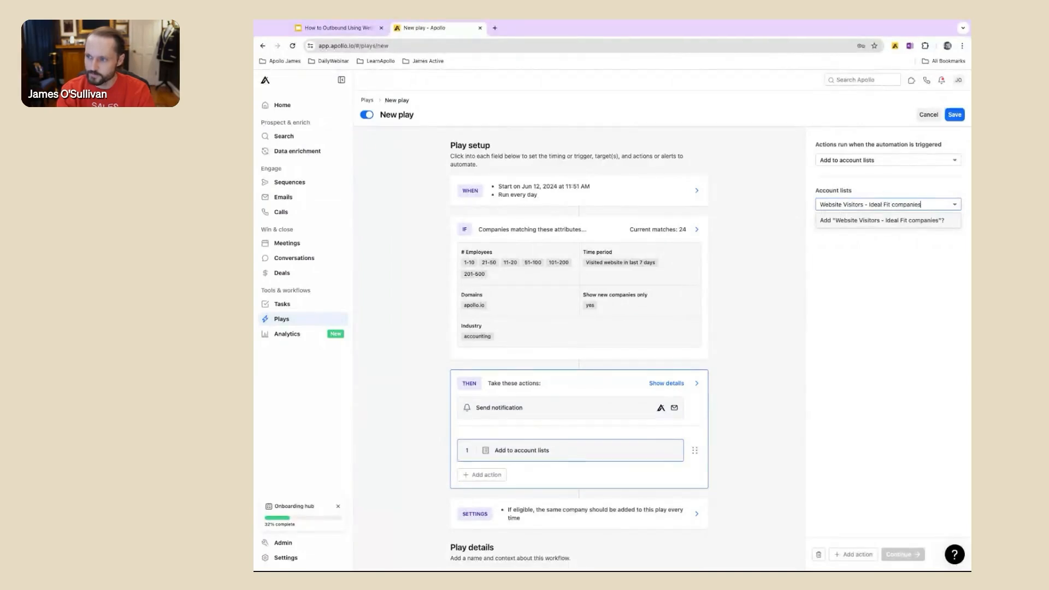
left_click(880, 221)
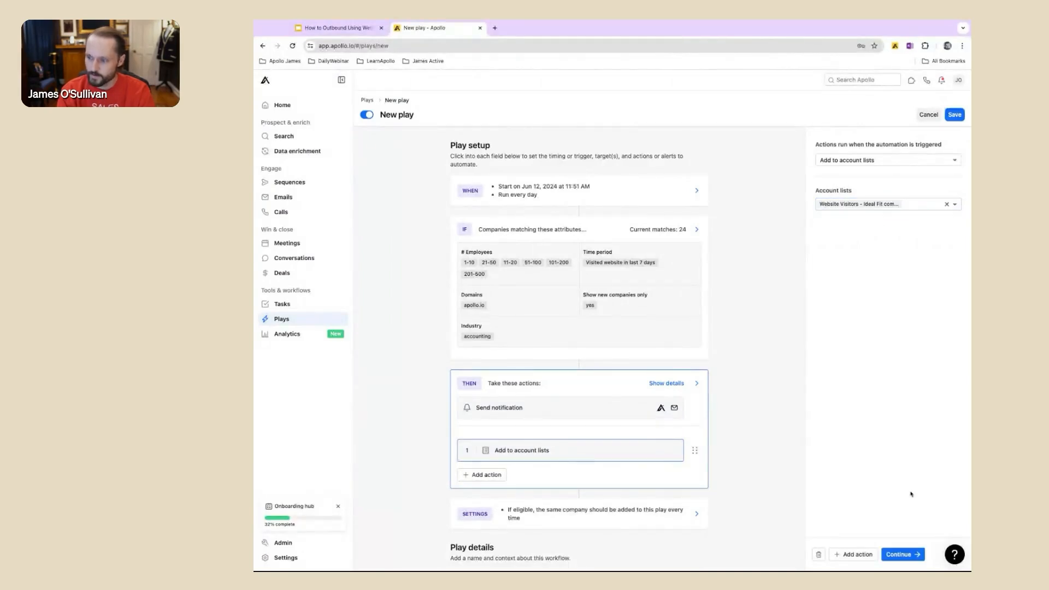
Step: In the play's settings, allow the same eligible companies to be added once every 1 month
left_click(892, 555)
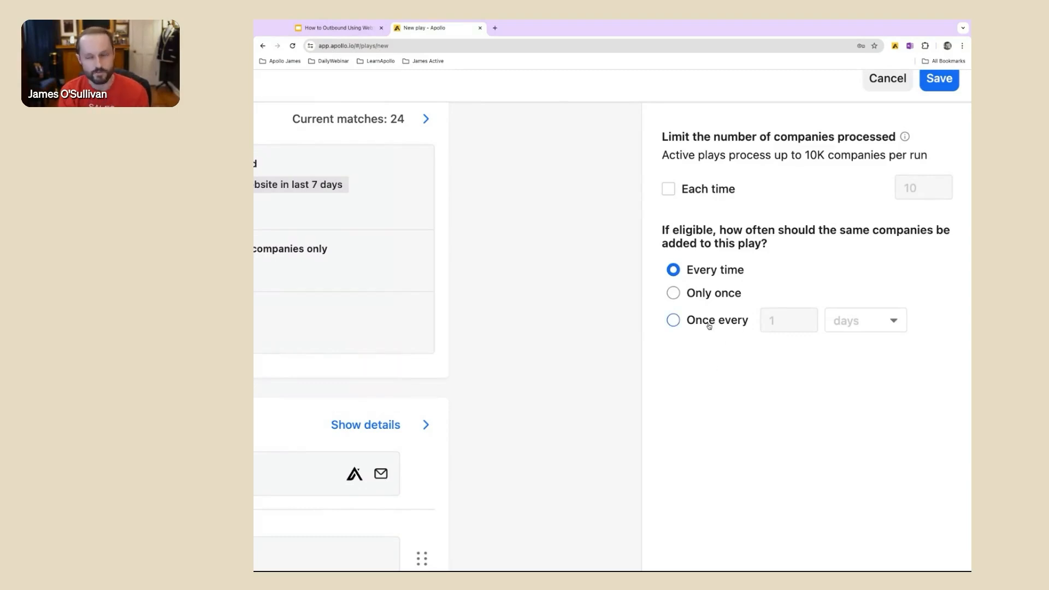
left_click(673, 321)
left_click(866, 320)
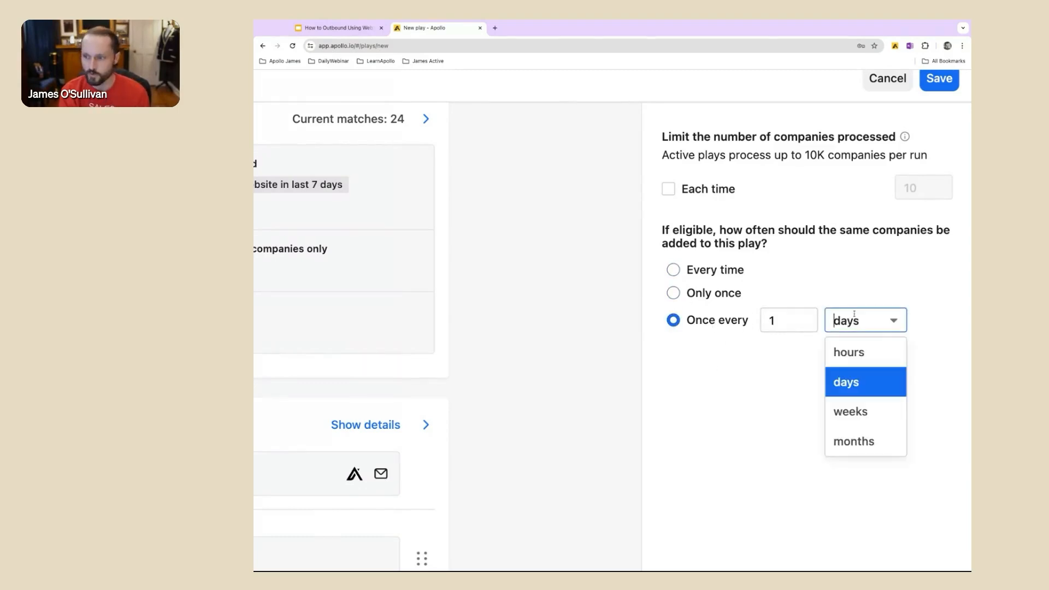
left_click(858, 438)
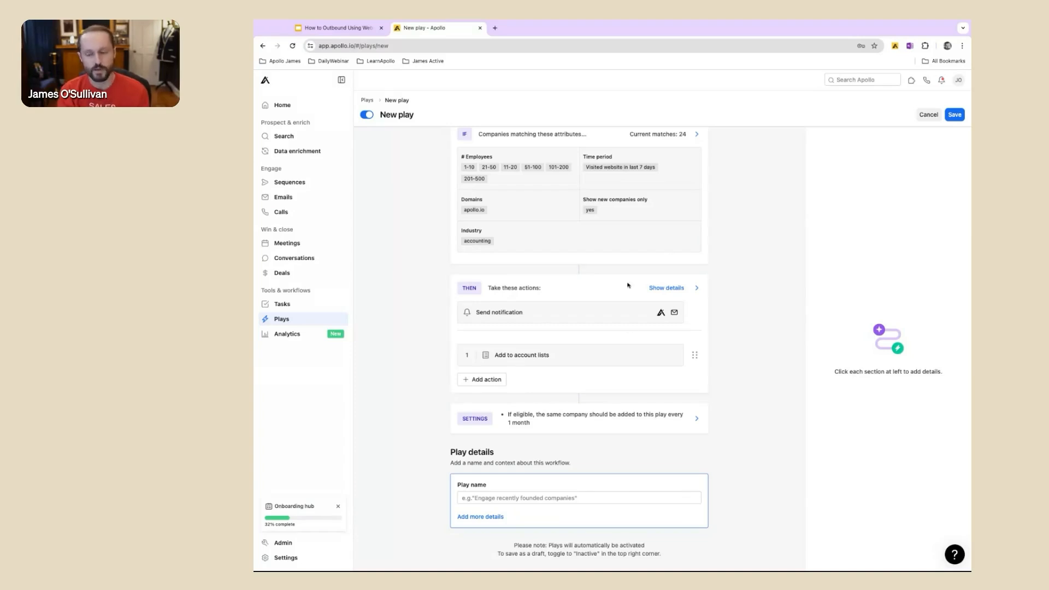
Step: Name the play "Website Visitor - Ideal Fit - Play" and save it
left_click(604, 500)
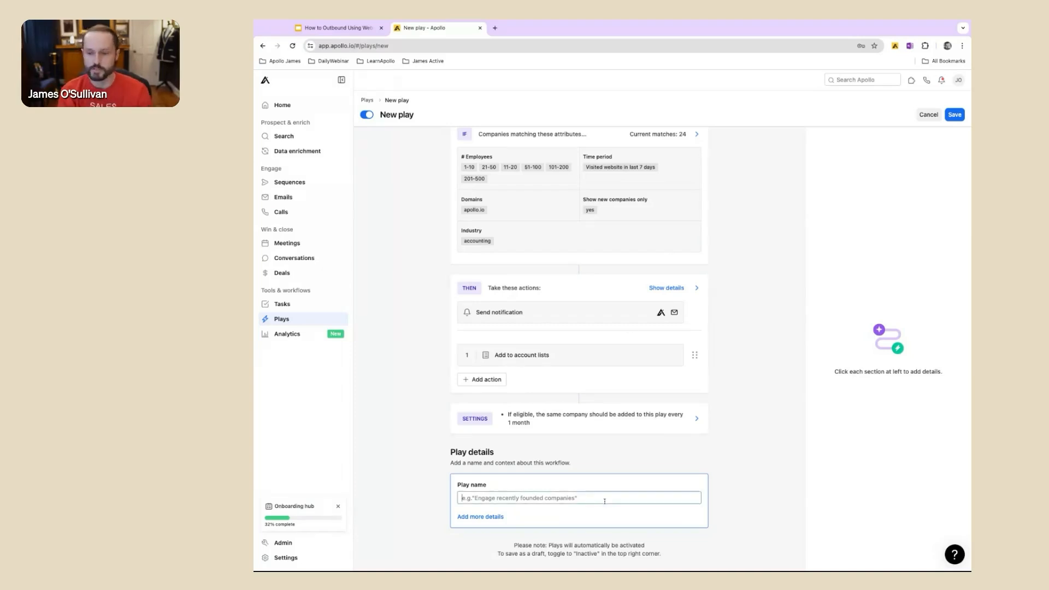
type("Website Visi")
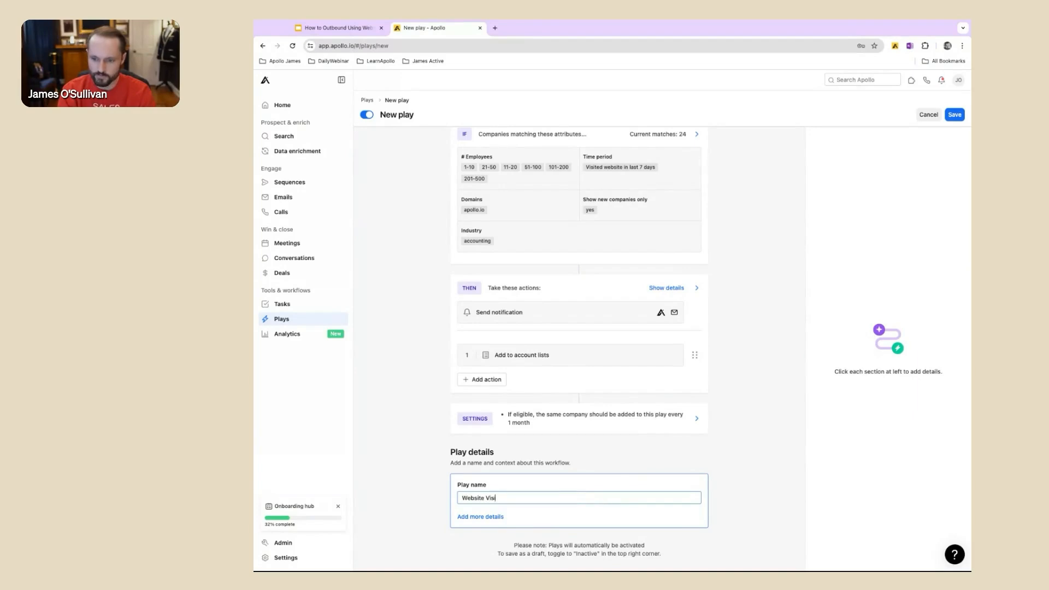
type("tor - Id")
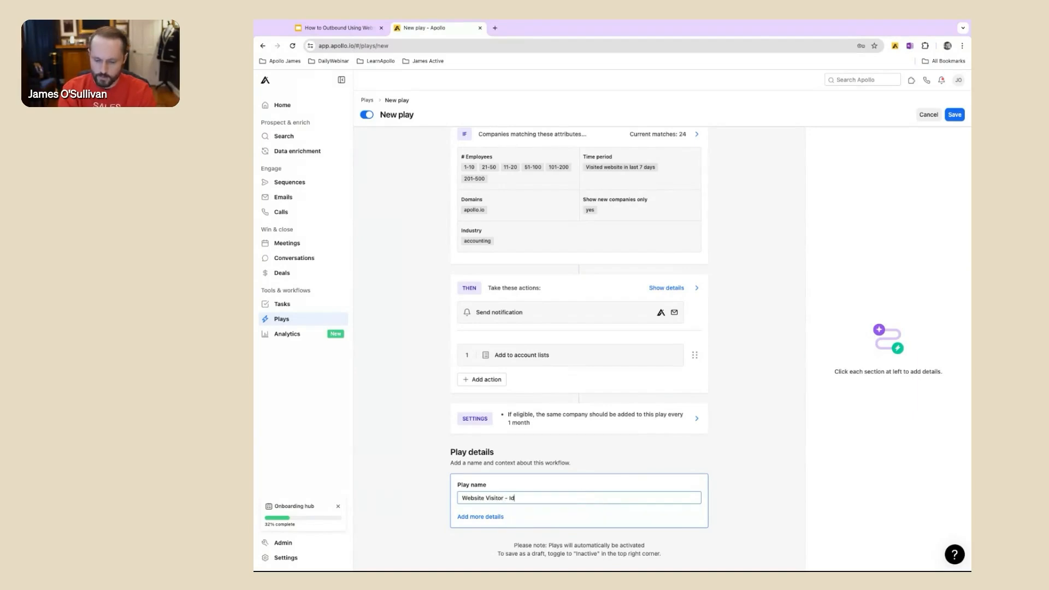
type("eal Fit - Play")
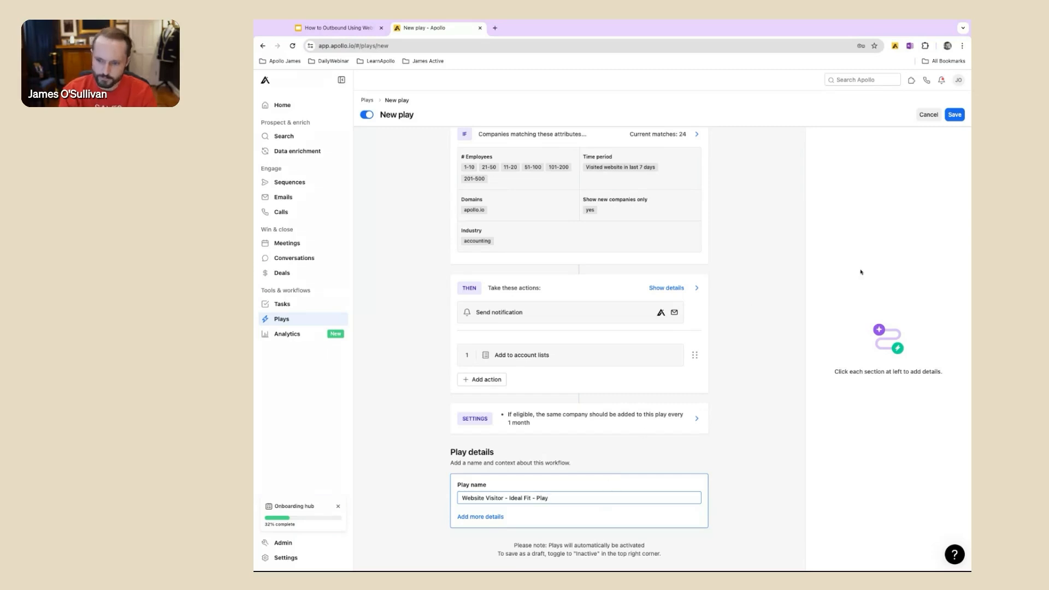
left_click(954, 115)
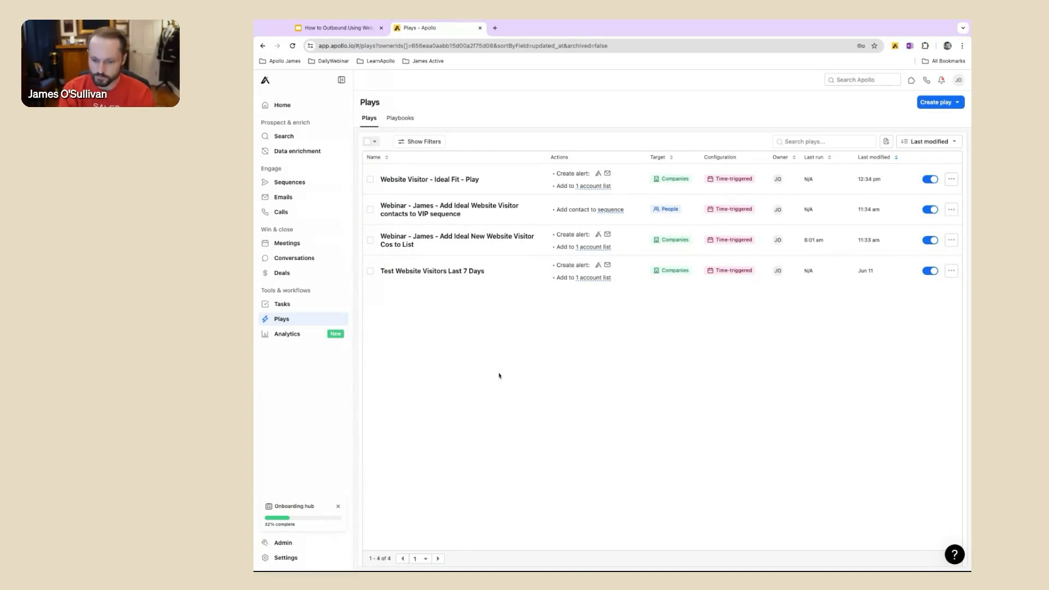
Step: Create another new play and schedule it to run every 1 day, based on a date or schedule
left_click(936, 105)
left_click(929, 123)
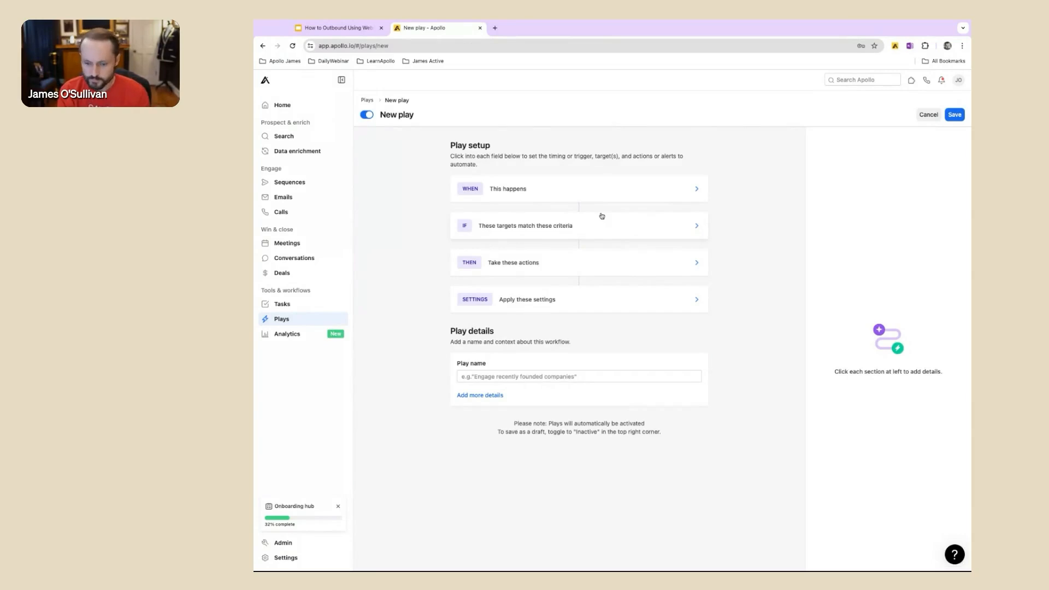
left_click(601, 195)
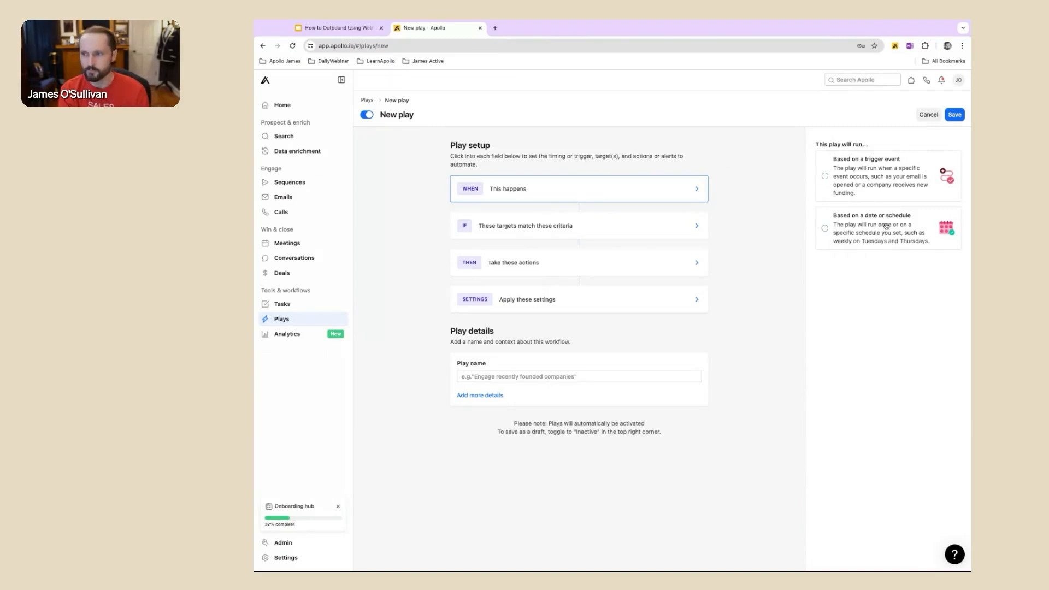
scroll(887, 227, "up", 5)
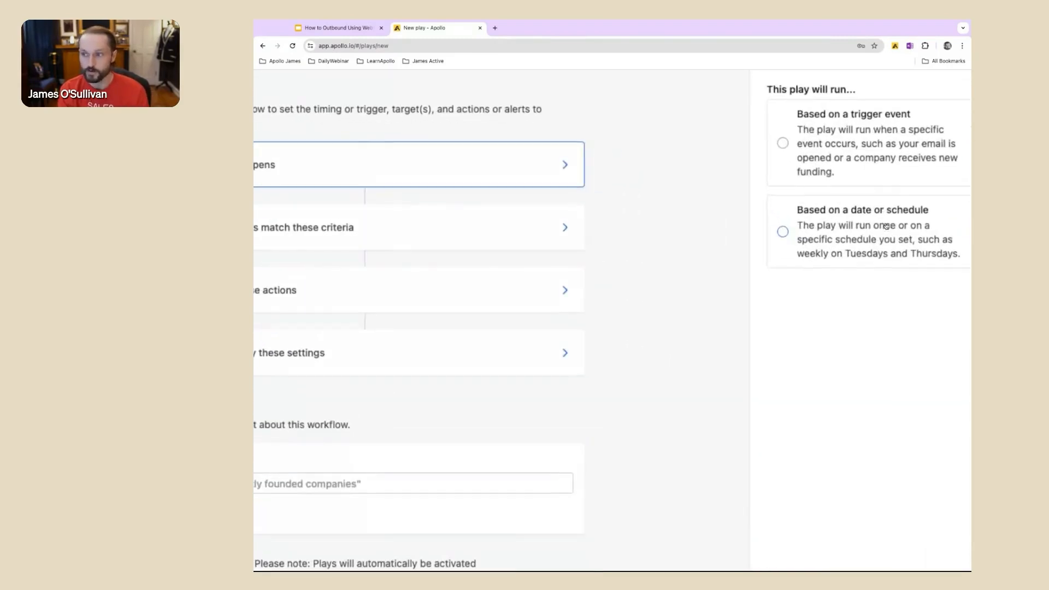
scroll(886, 226, "right", 1)
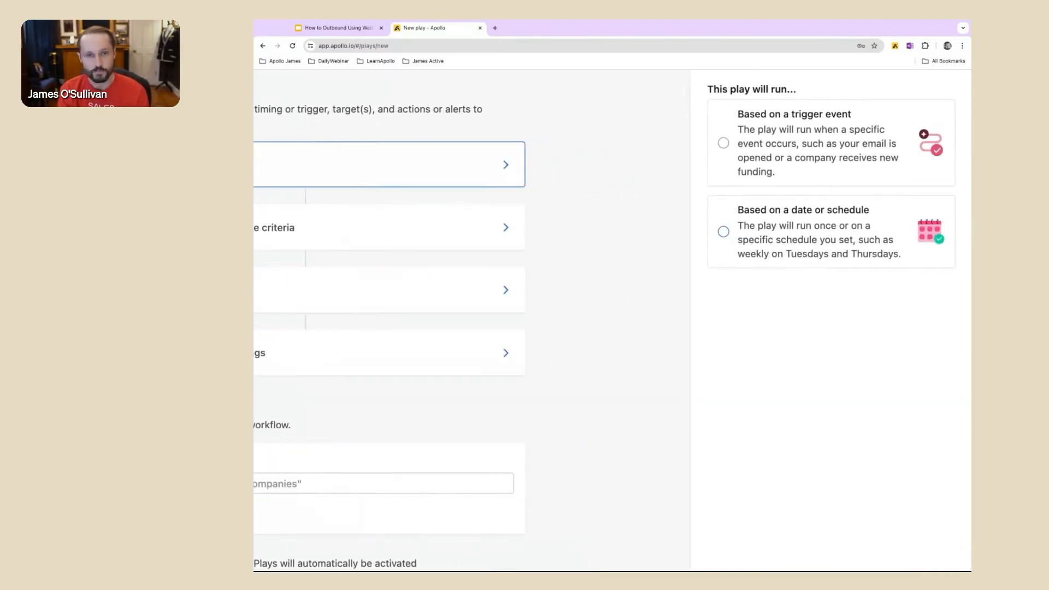
left_click(830, 244)
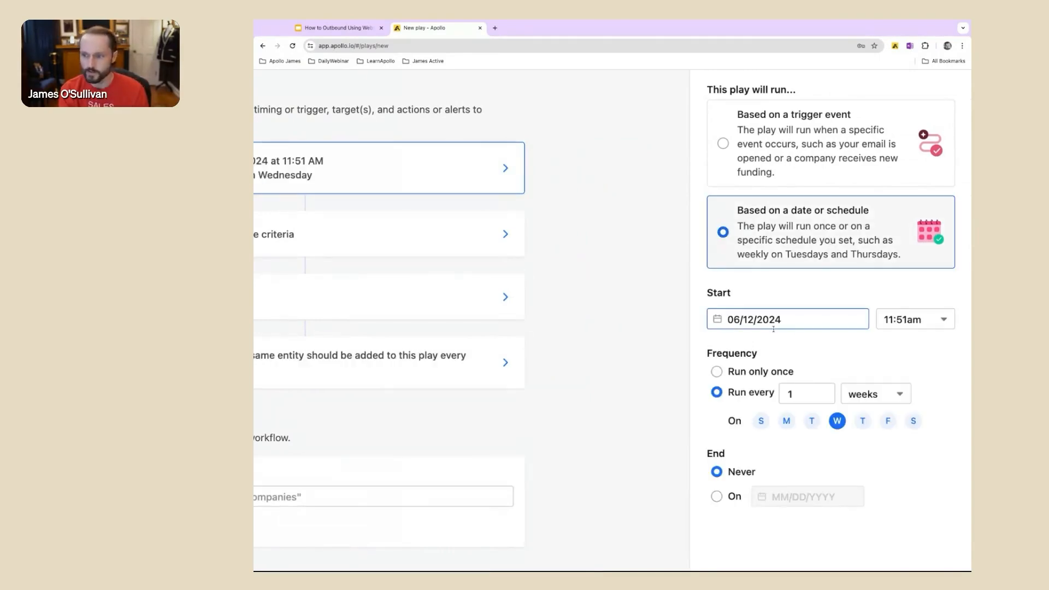
left_click(874, 398)
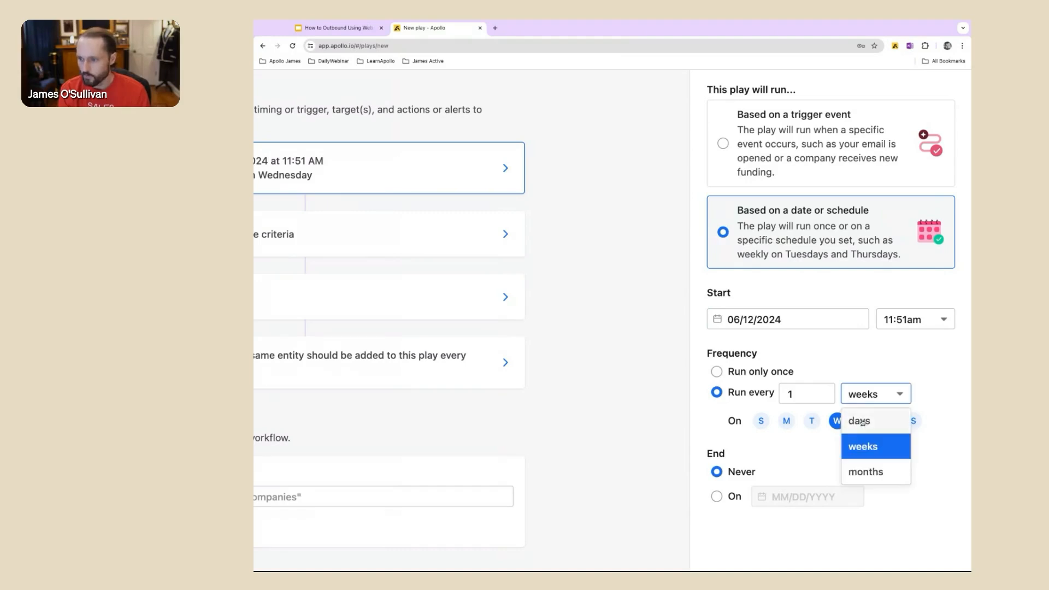
left_click(862, 422)
scroll(865, 523, "down", 5)
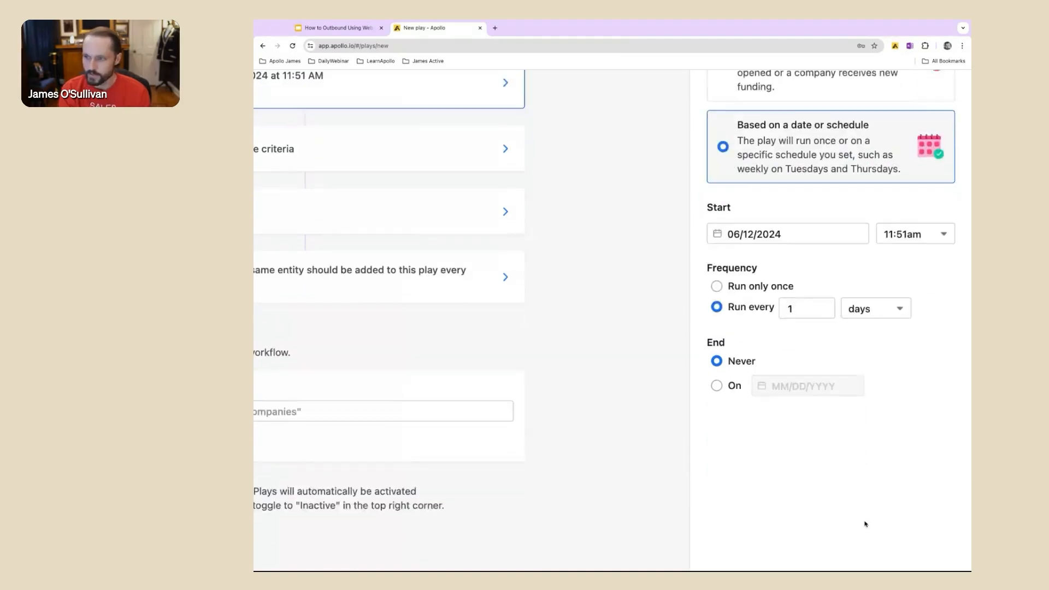
left_click(788, 543)
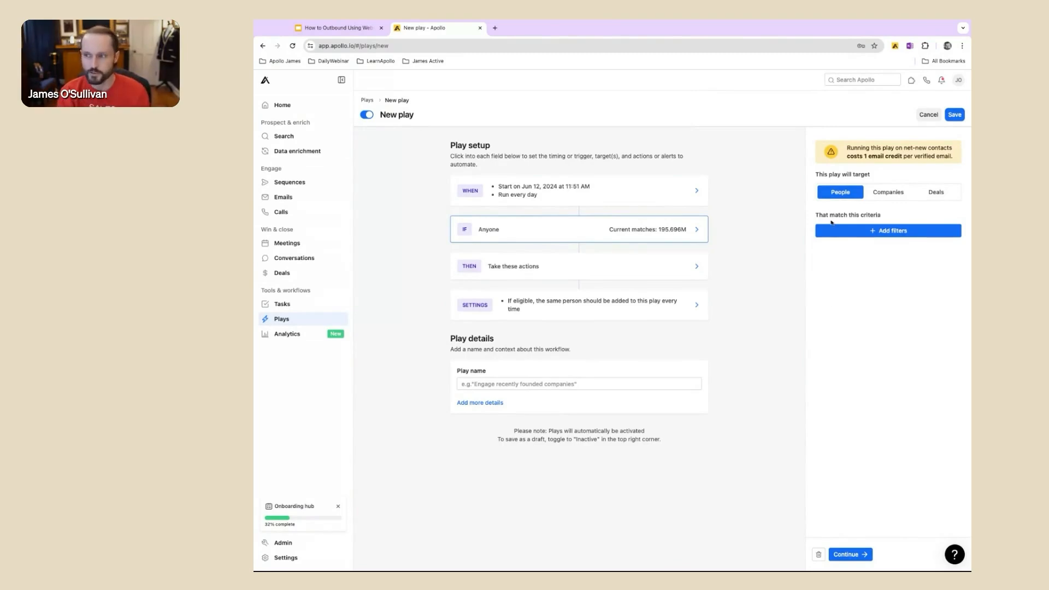
Step: Filter the play's target people to those at companies in the list "Website Visitor - Ideal Fit - Specific Industry [ Webinar ]"
scroll(831, 222, "up", 5)
scroll(831, 223, "right", 3)
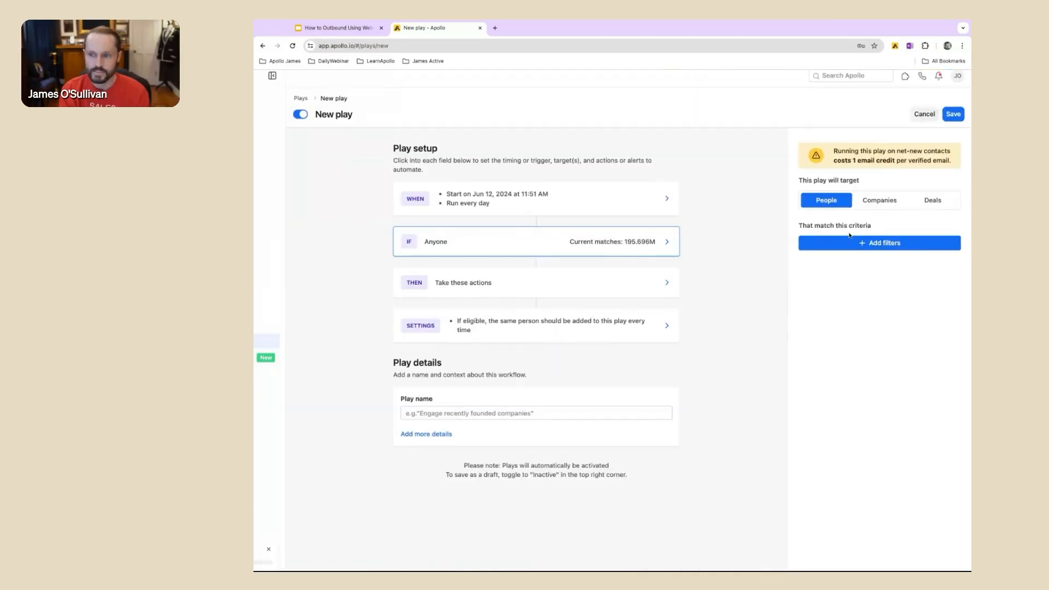
left_click(880, 249)
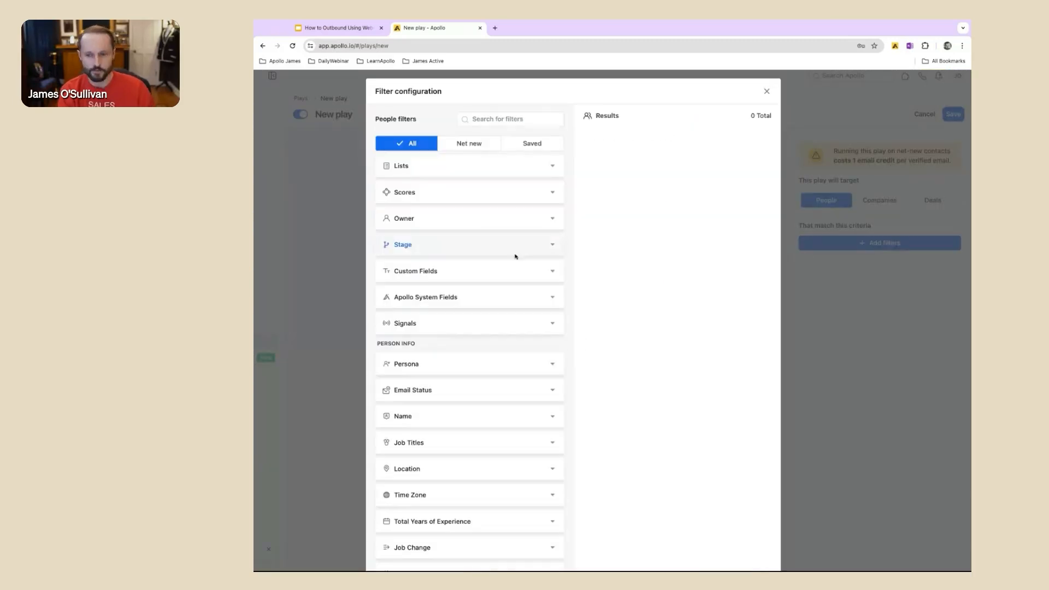
left_click(510, 166)
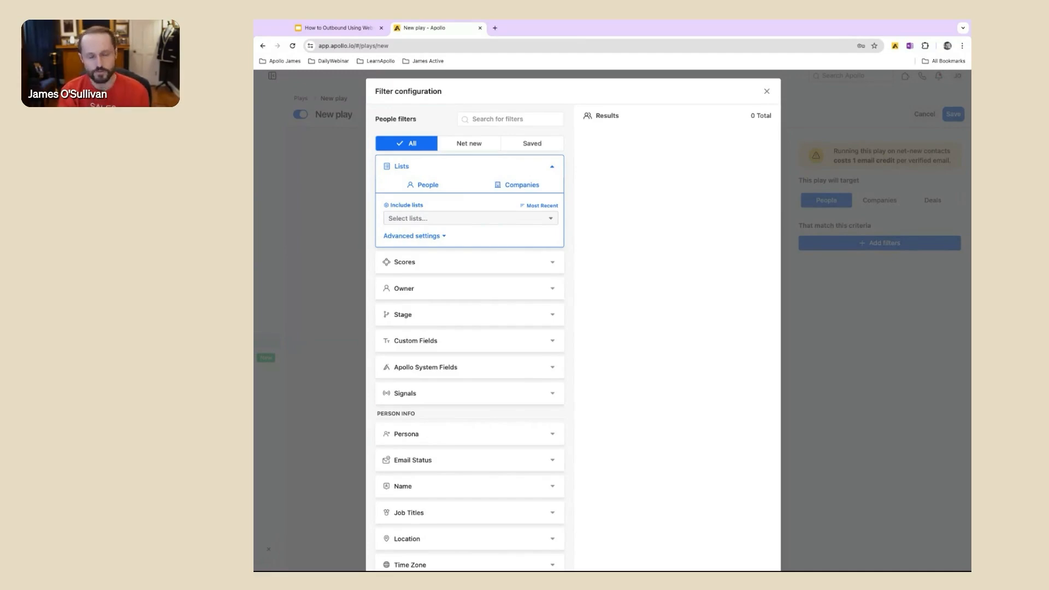
left_click(513, 186)
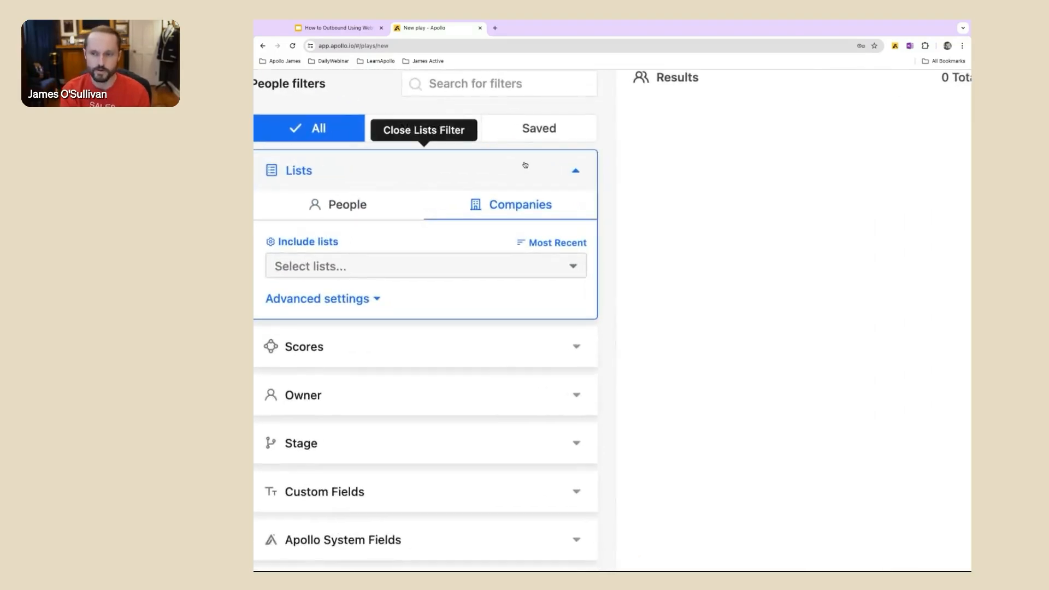
left_click(475, 264)
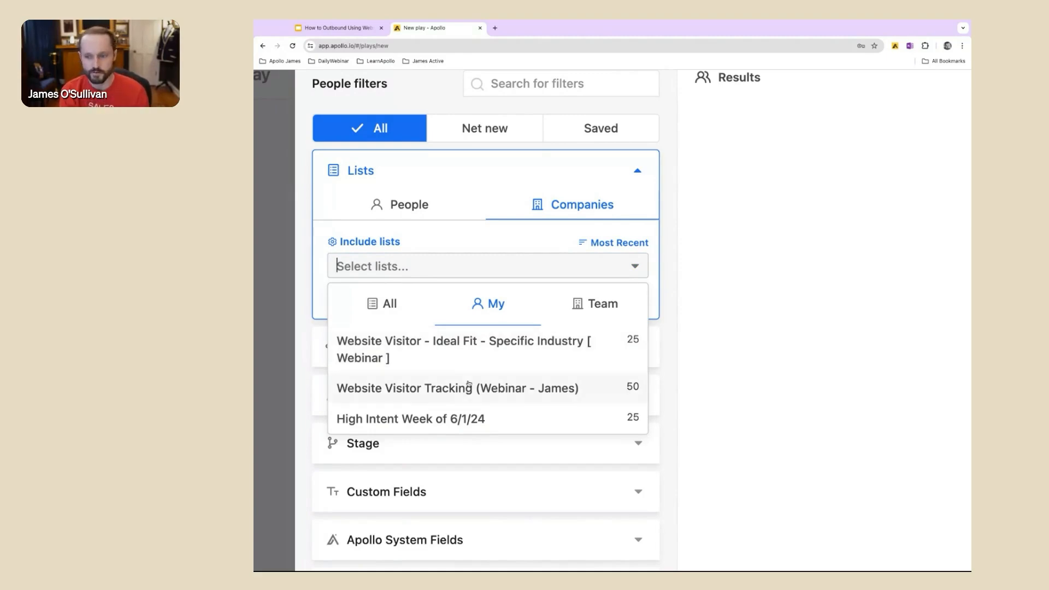
left_click(481, 354)
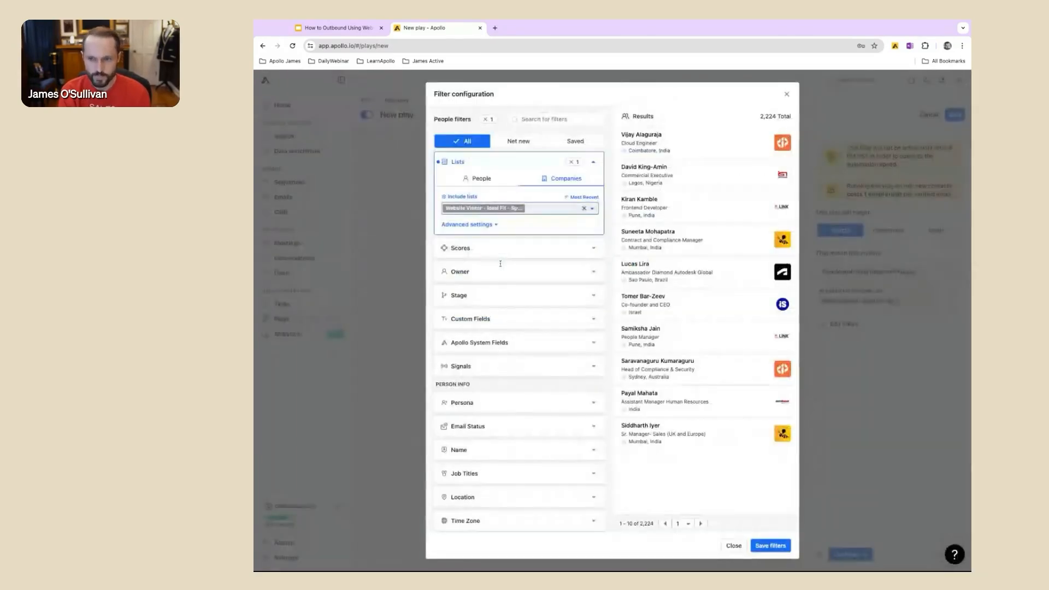
Step: Limit the people to the personas (2) Sales Director/Manager and (1) Sales Leadership, and save the filters
scroll(504, 266, "up", 5)
scroll(505, 266, "down", 2)
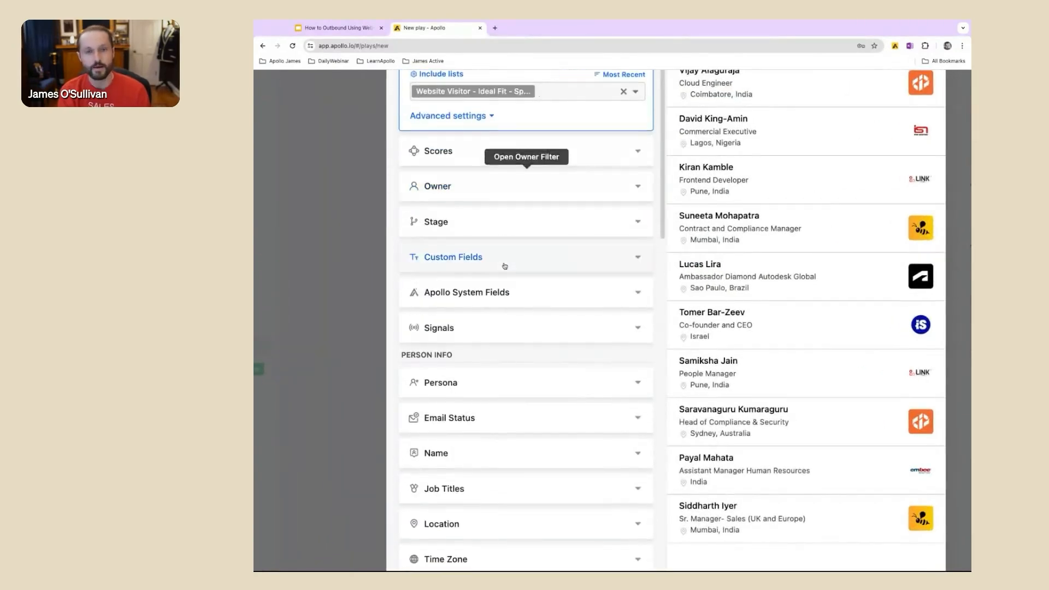
scroll(505, 267, "down", 1)
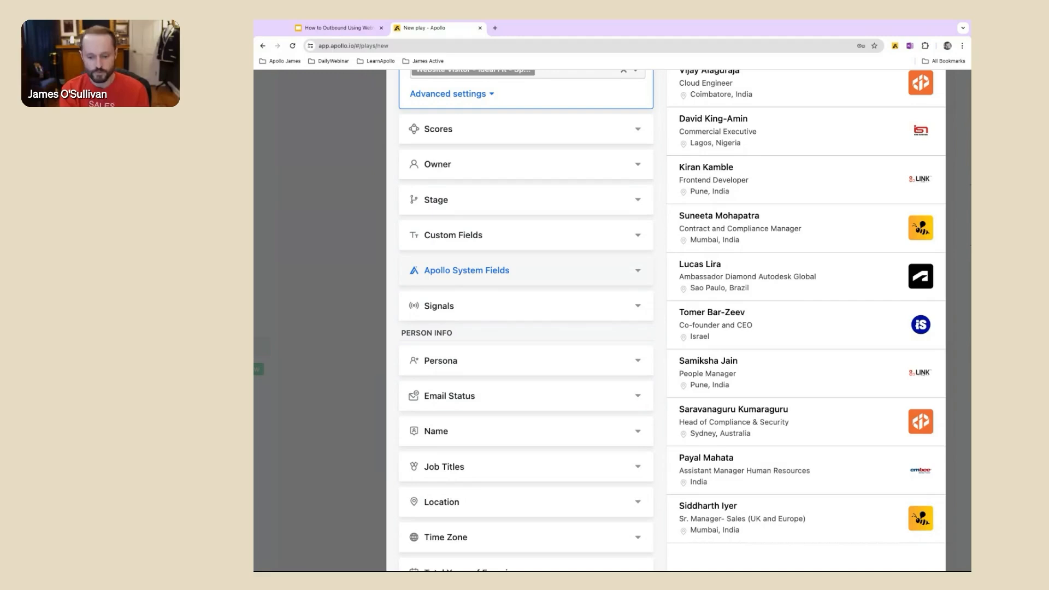
scroll(505, 267, "down", 3)
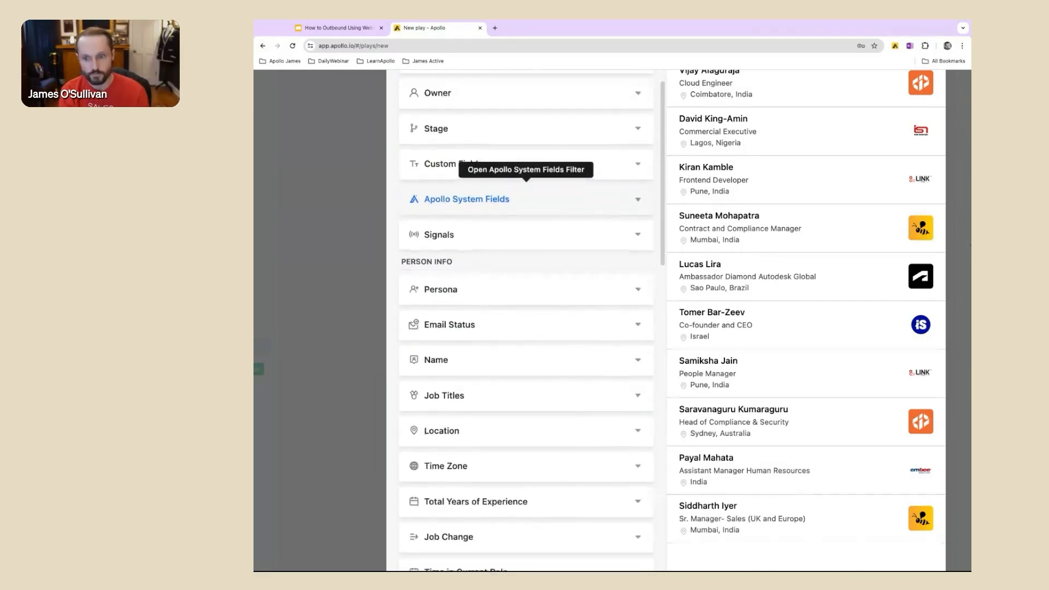
left_click(522, 286)
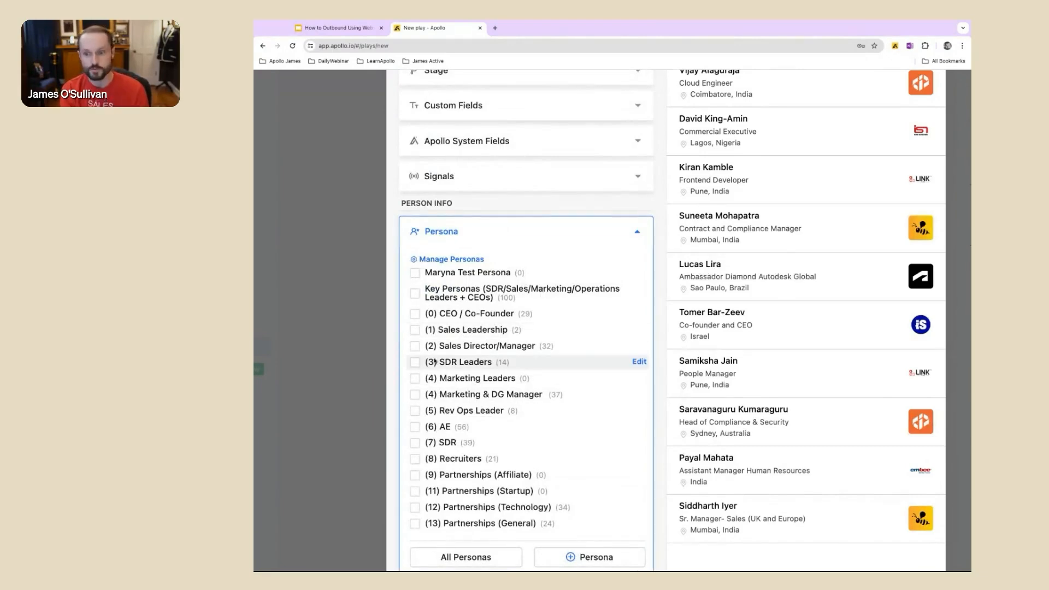
left_click(415, 346)
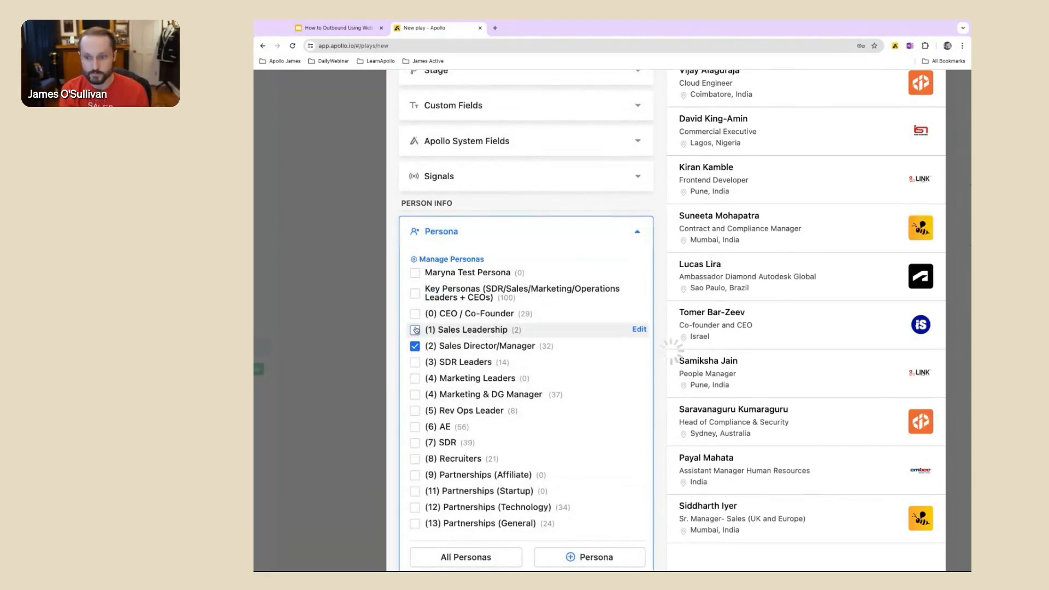
left_click(415, 329)
scroll(514, 395, "down", 2)
scroll(514, 392, "down", 3)
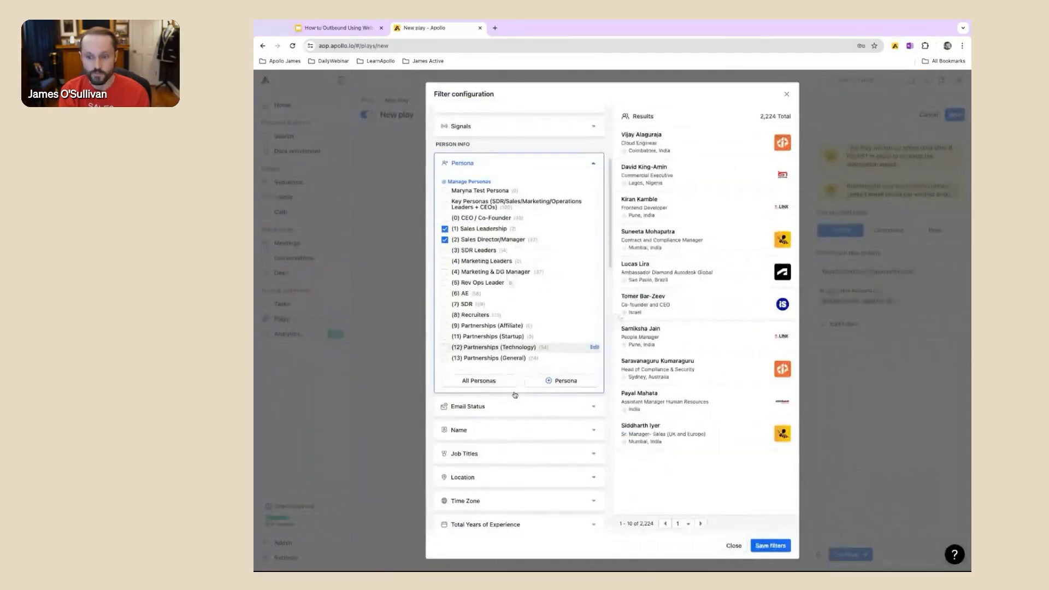
scroll(521, 490, "down", 5)
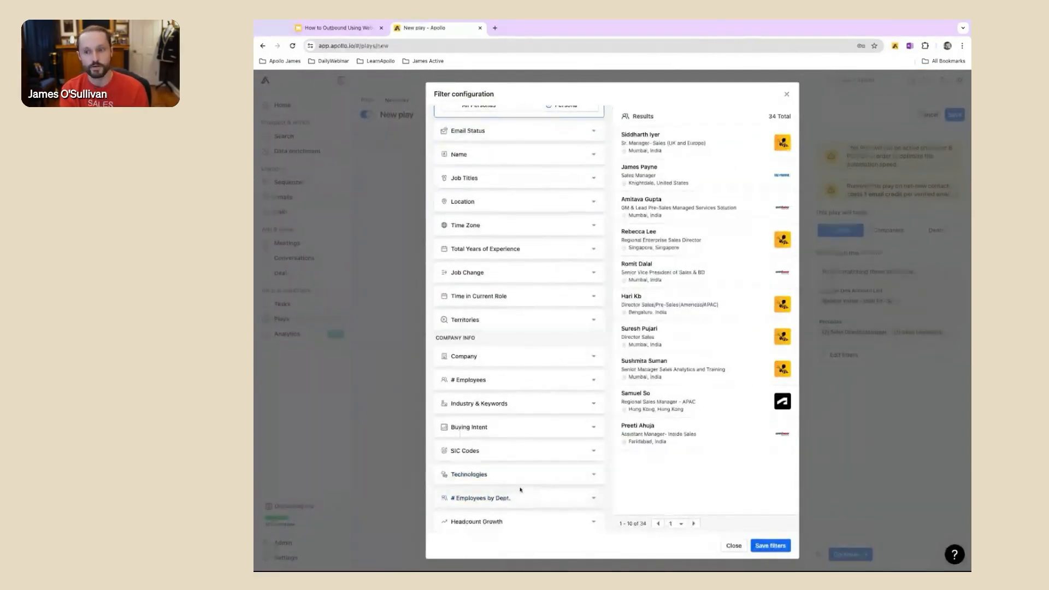
scroll(516, 295, "up", 1)
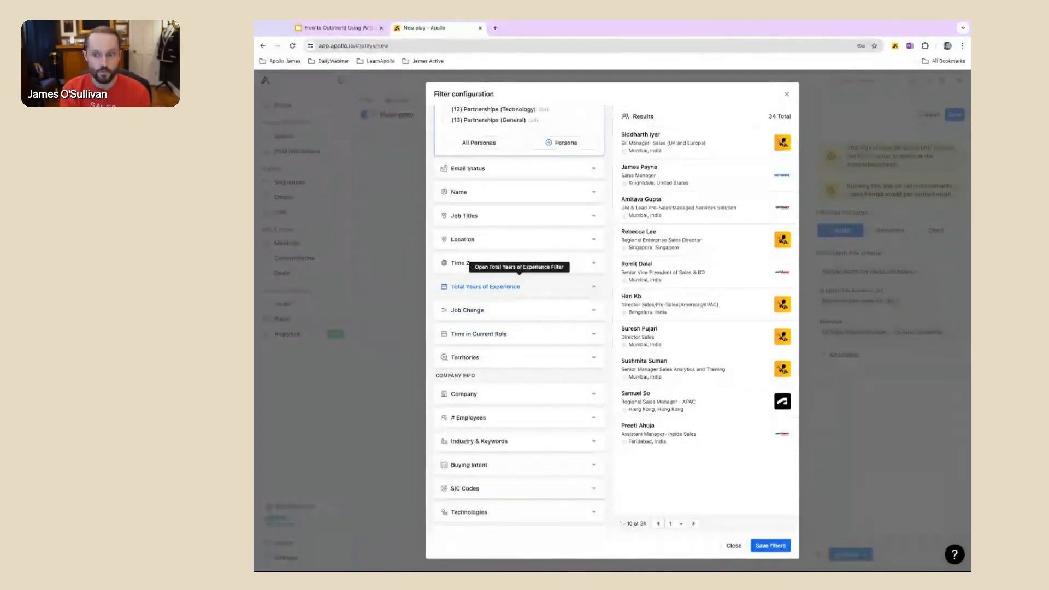
scroll(519, 286, "down", 2)
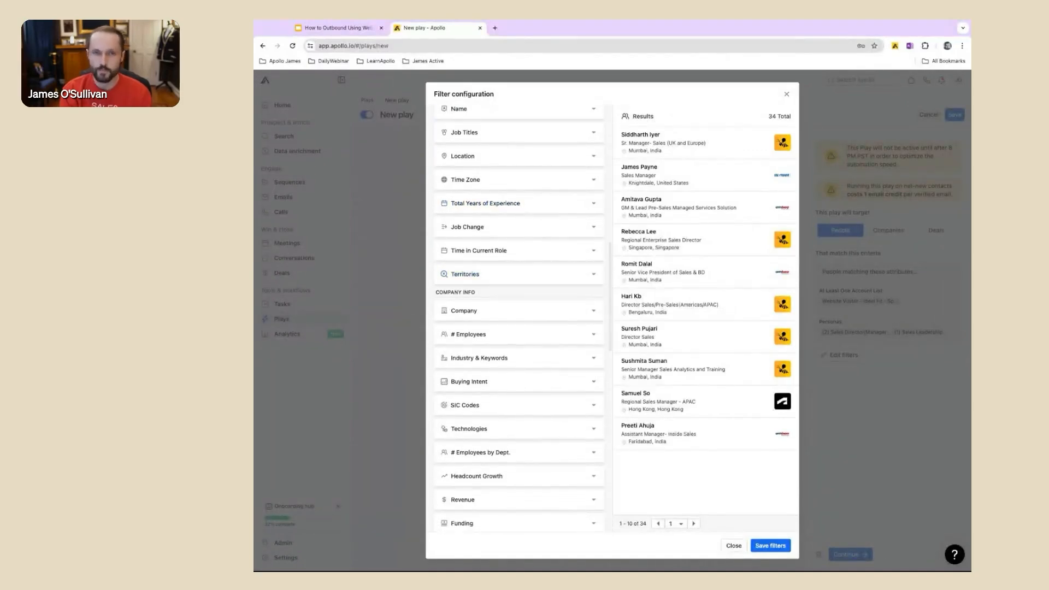
left_click(771, 546)
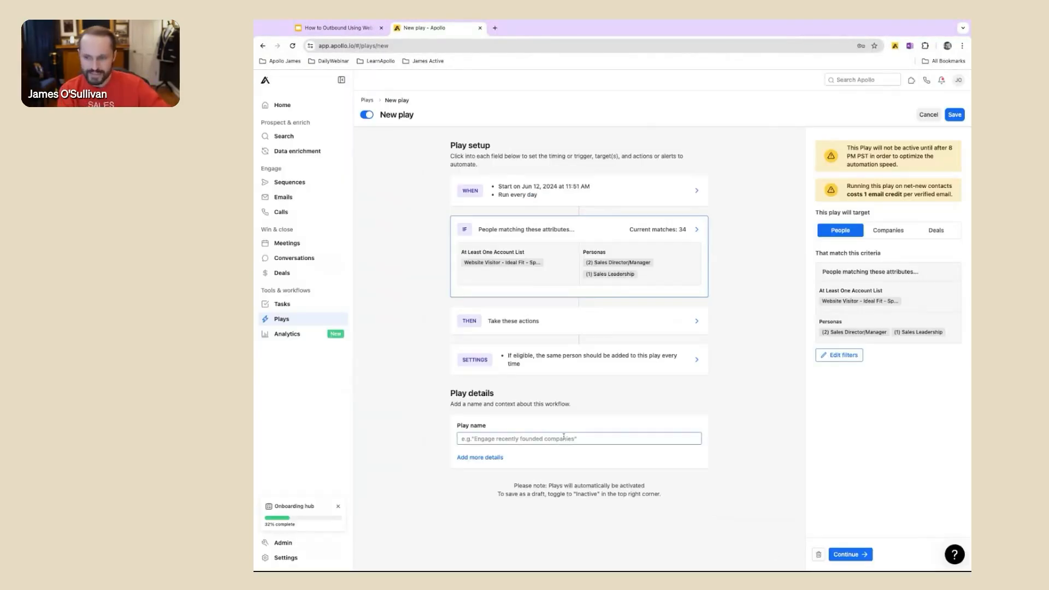
Step: Add an action that adds contacts to the sequence "[Outbound] [Tech] [Medium Touch] [Revenue Leader] V2", and open its sender selection
left_click(581, 325)
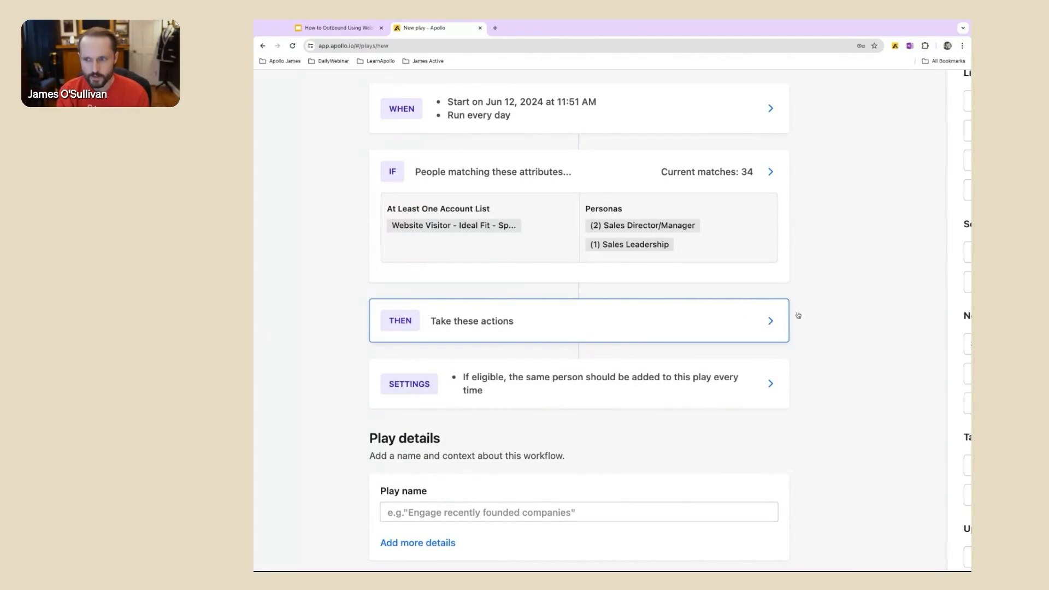
scroll(806, 315, "right", 5)
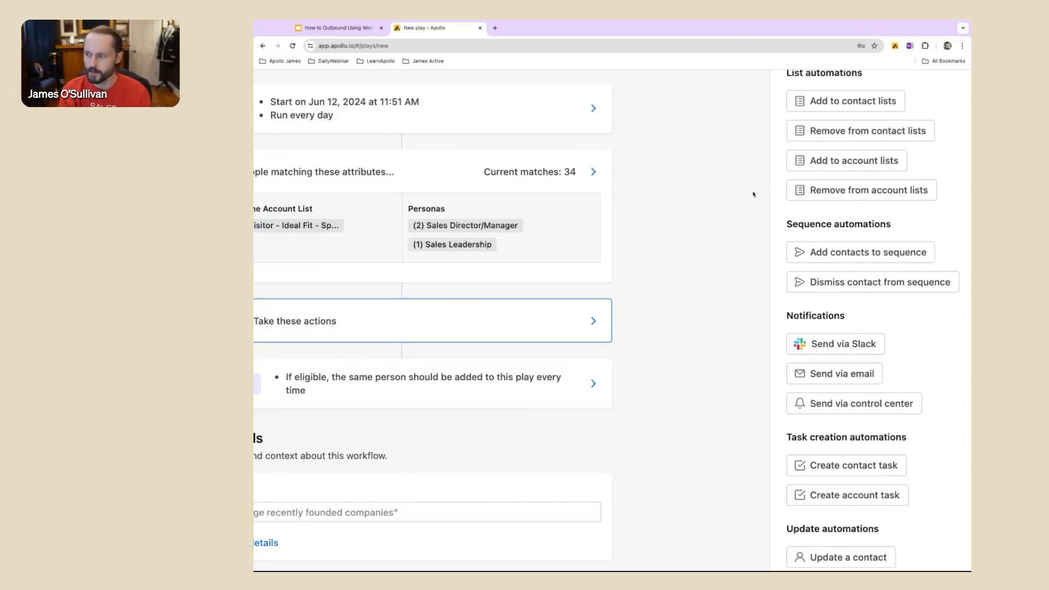
scroll(753, 195, "down", 1)
scroll(752, 197, "up", 2)
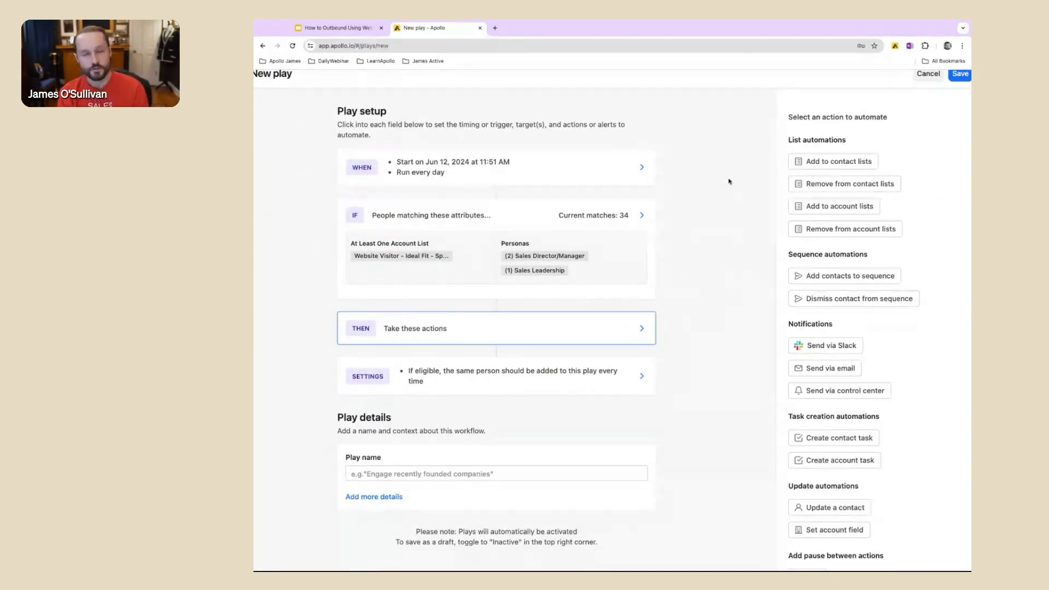
left_click(846, 277)
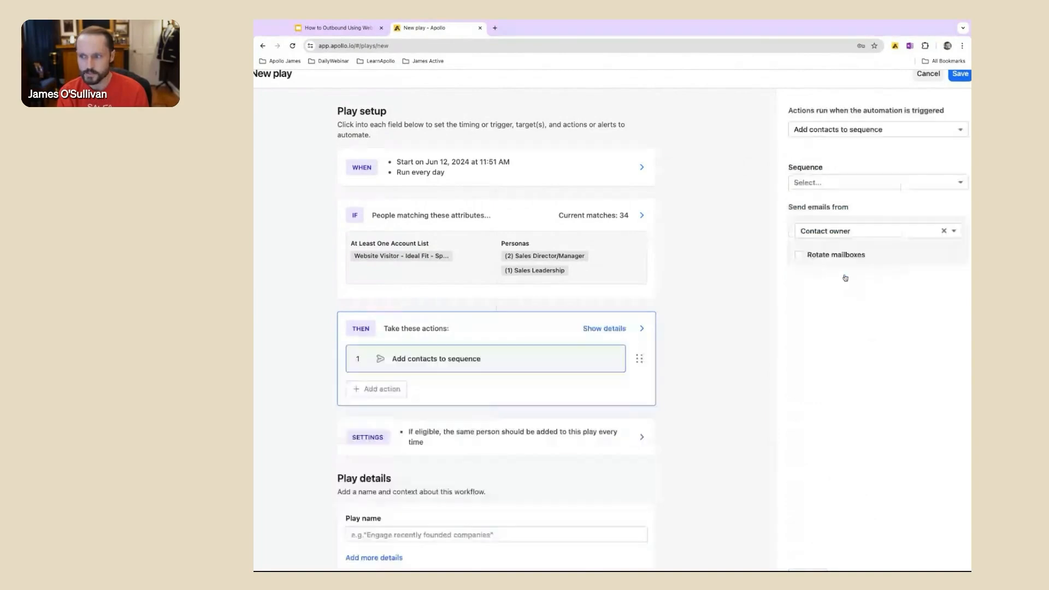
left_click(844, 182)
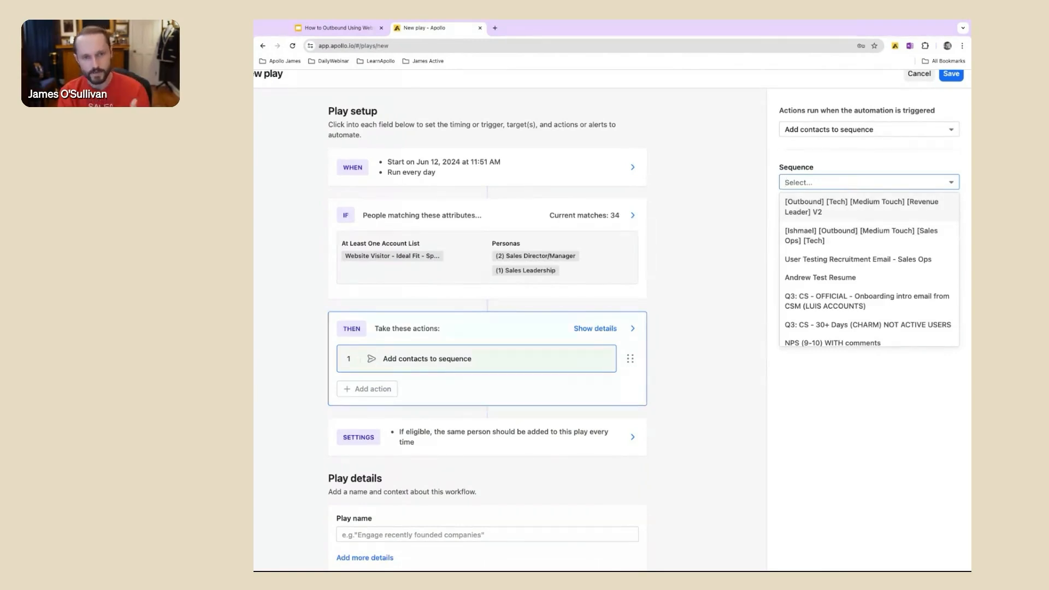
left_click(888, 200)
left_click(868, 231)
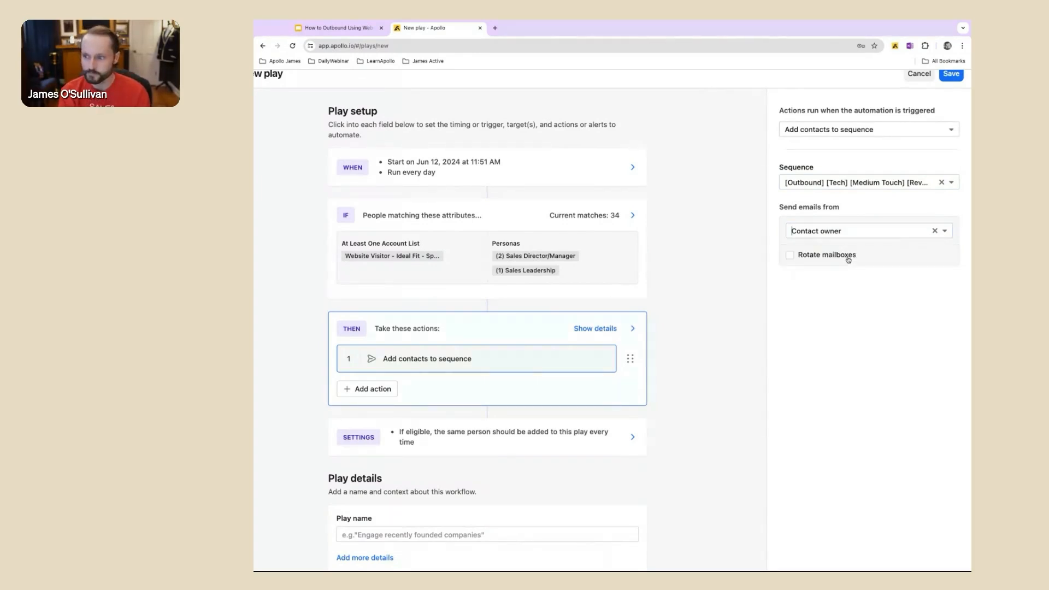
Step: Try to save the play with its emails sent from the contact owner
scroll(849, 259, "up", 2)
left_click(946, 121)
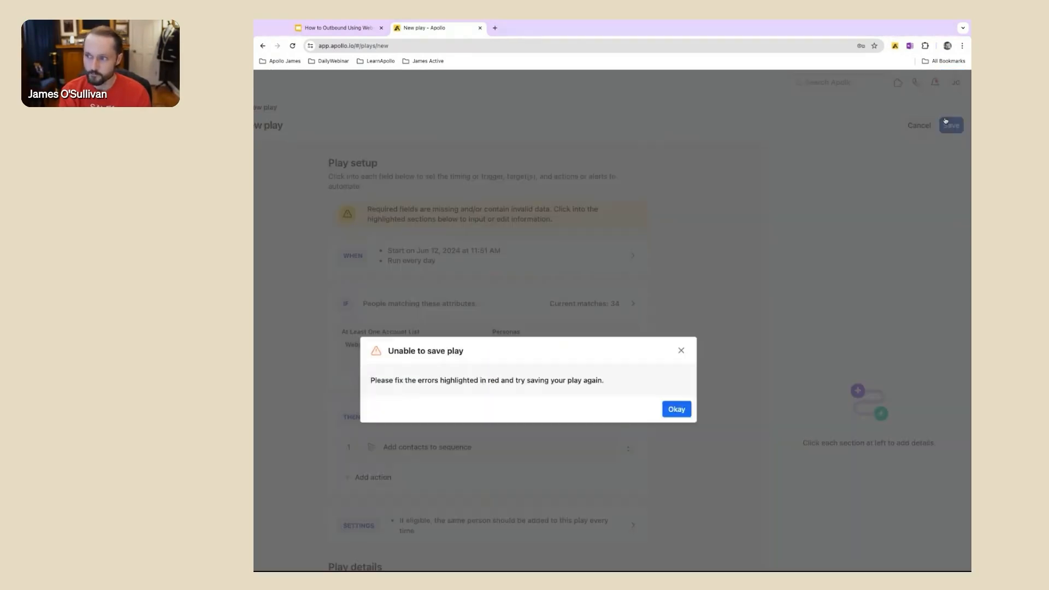
left_click(677, 410)
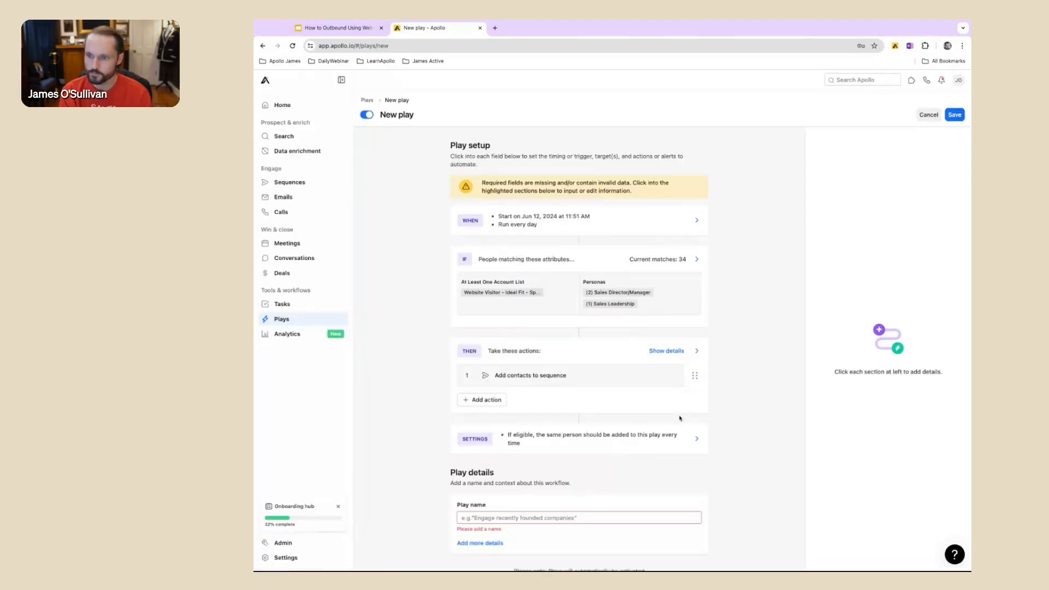
Step: Name the play "Website Visitors - Specific Industry - Right Fit - Sequence" and save it
scroll(606, 416, "down", 1)
left_click(589, 489)
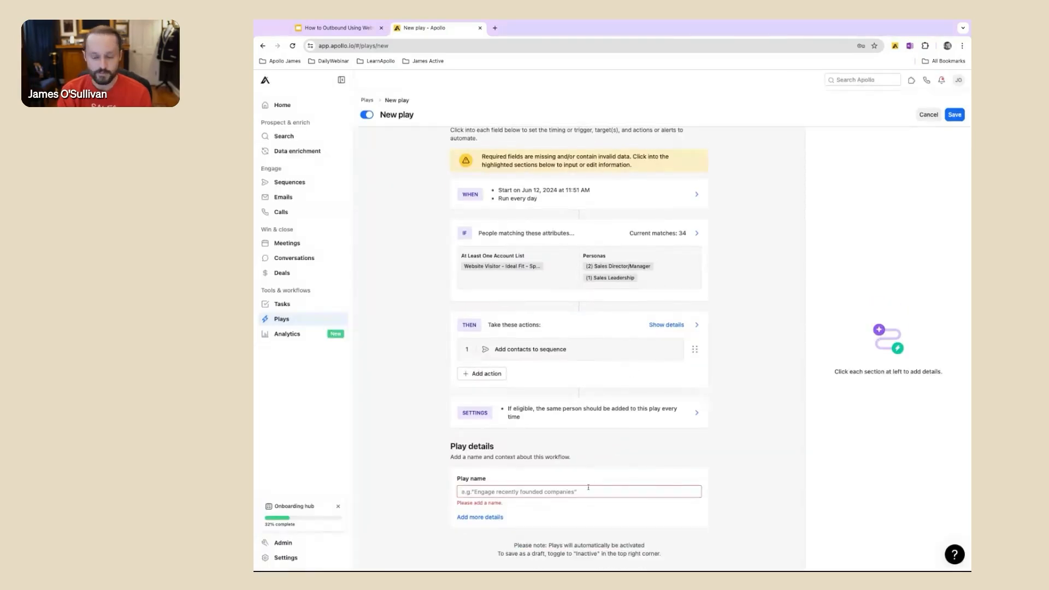
type("Website Visi")
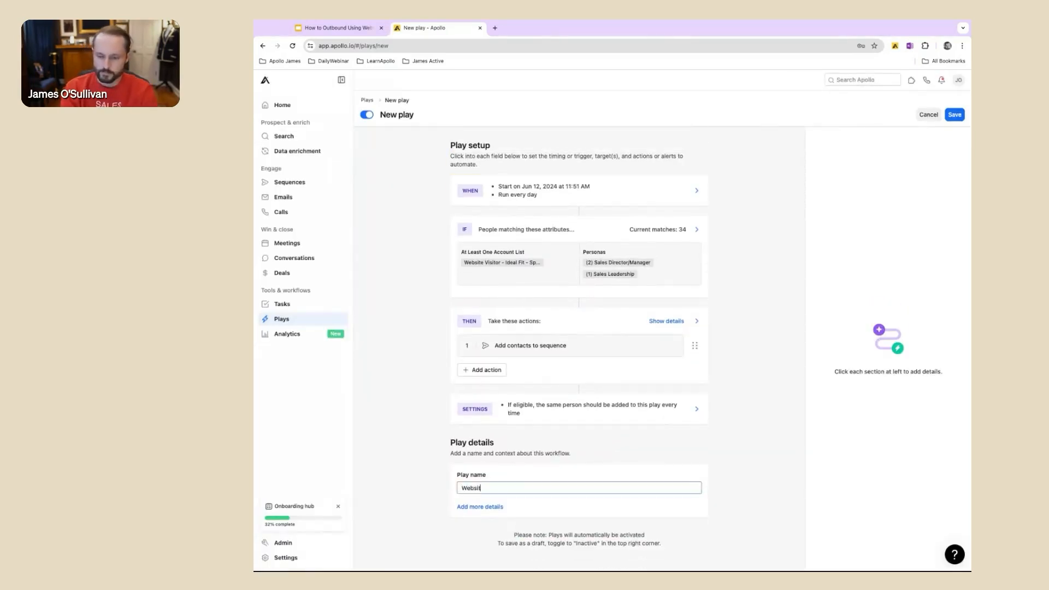
key("BackSpace")
key("BackSpace")
type("itors. - Spec")
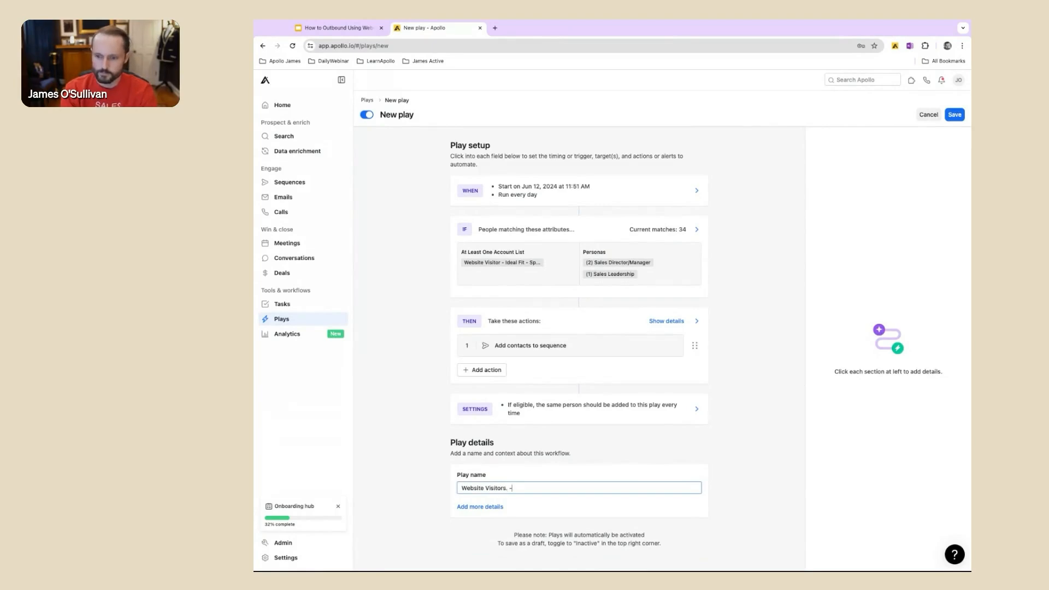
key("BackSpace")
key("BackSpace")
key("BackSpace")
type("- Specific In")
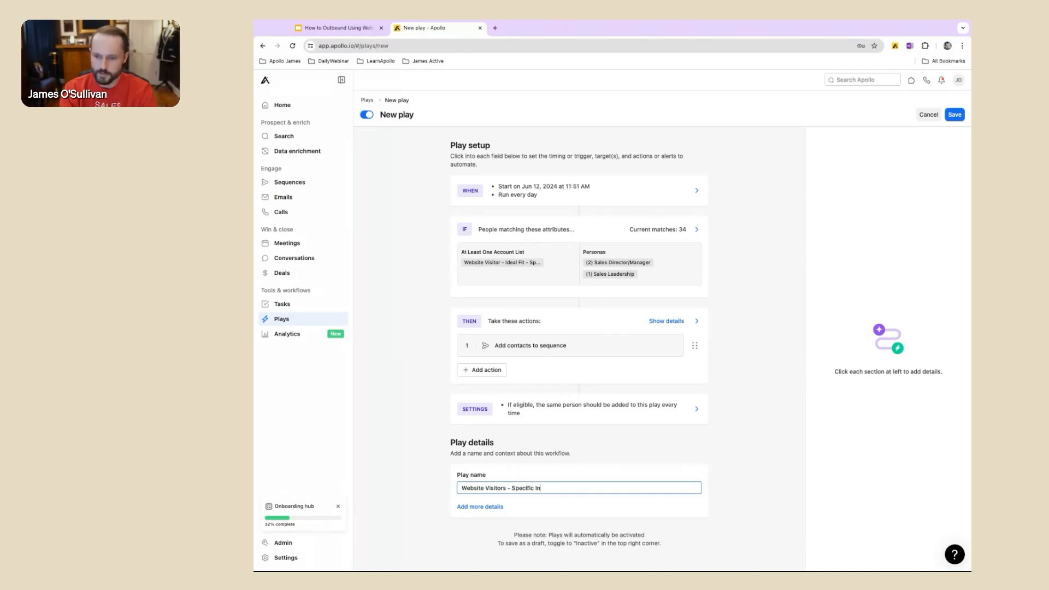
type("dustry - Right Fit - Sequence")
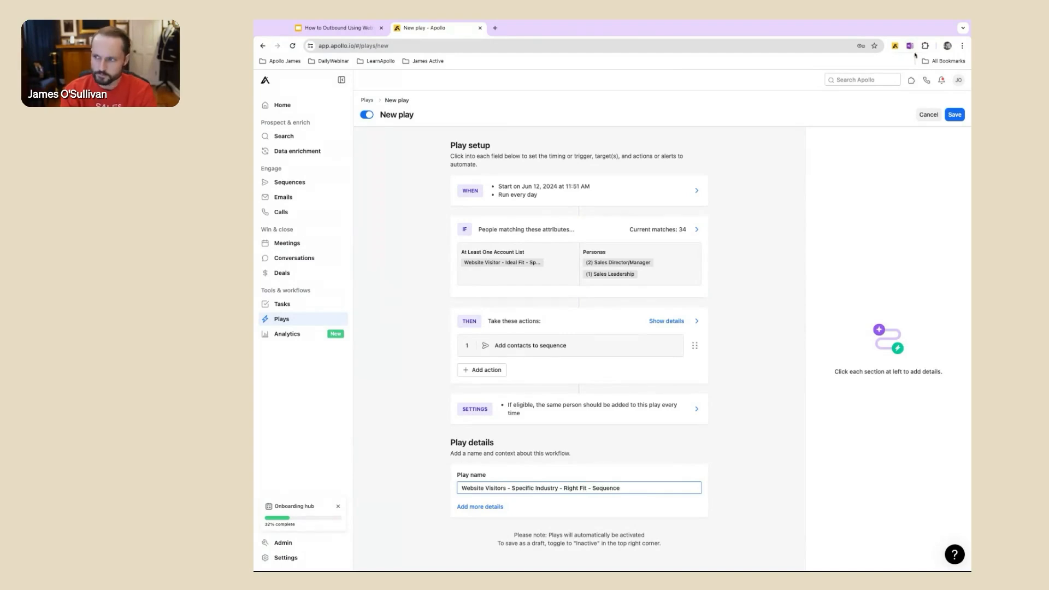
left_click(957, 115)
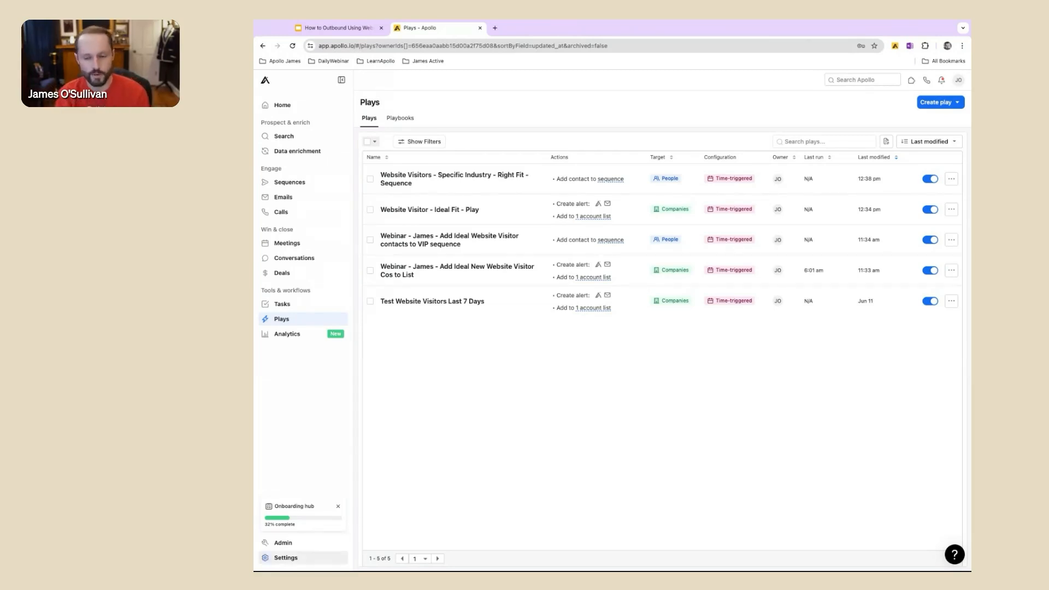
Step: Open the Website Visitor Trends analytics dashboard created by Apollo and review its daily visitor volume, top pages and top visiting companies
left_click(288, 334)
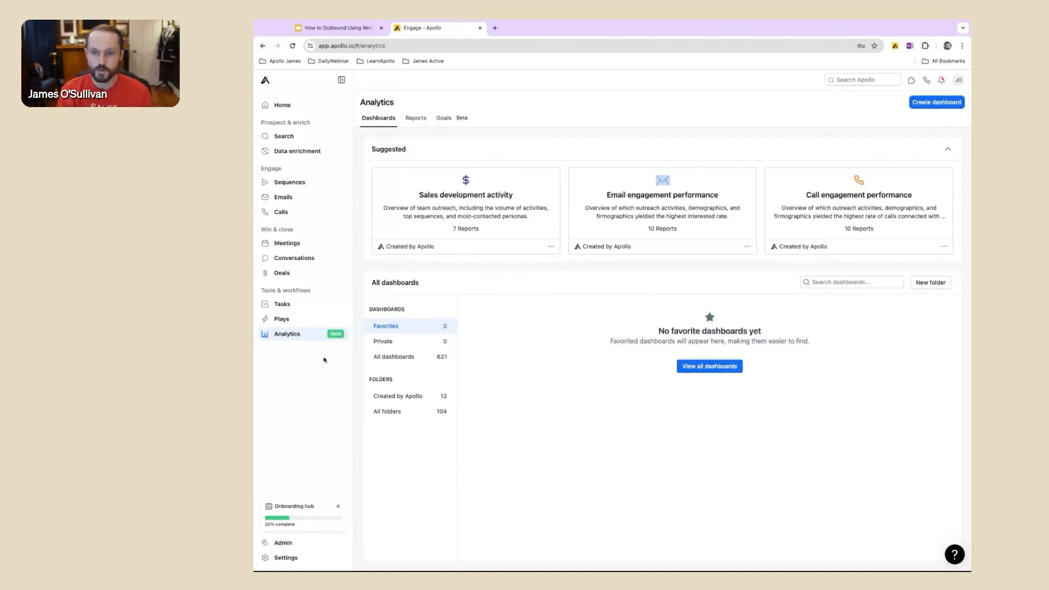
scroll(298, 344, "up", 5)
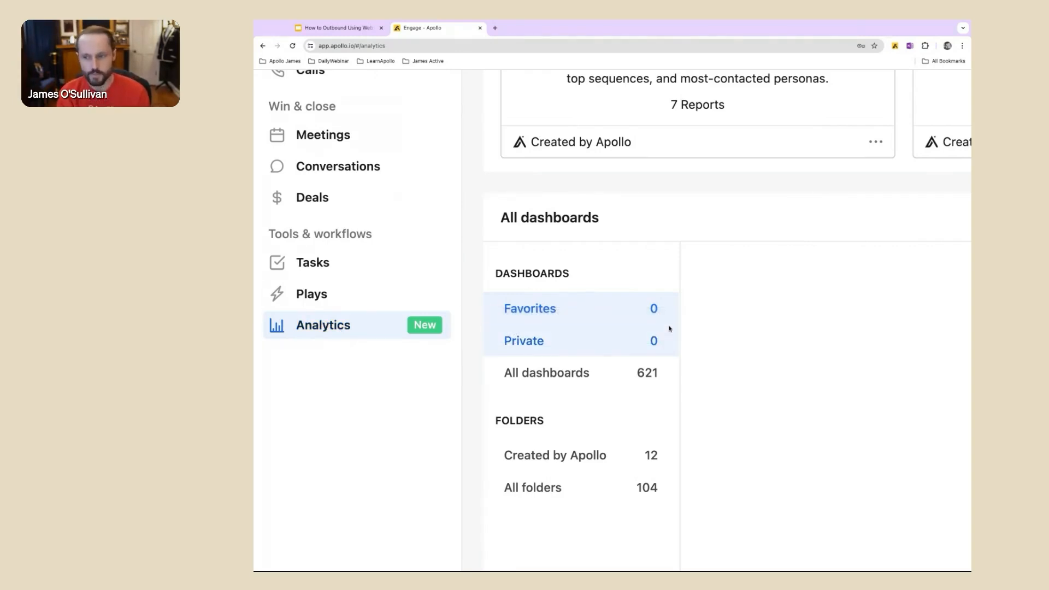
left_click(592, 455)
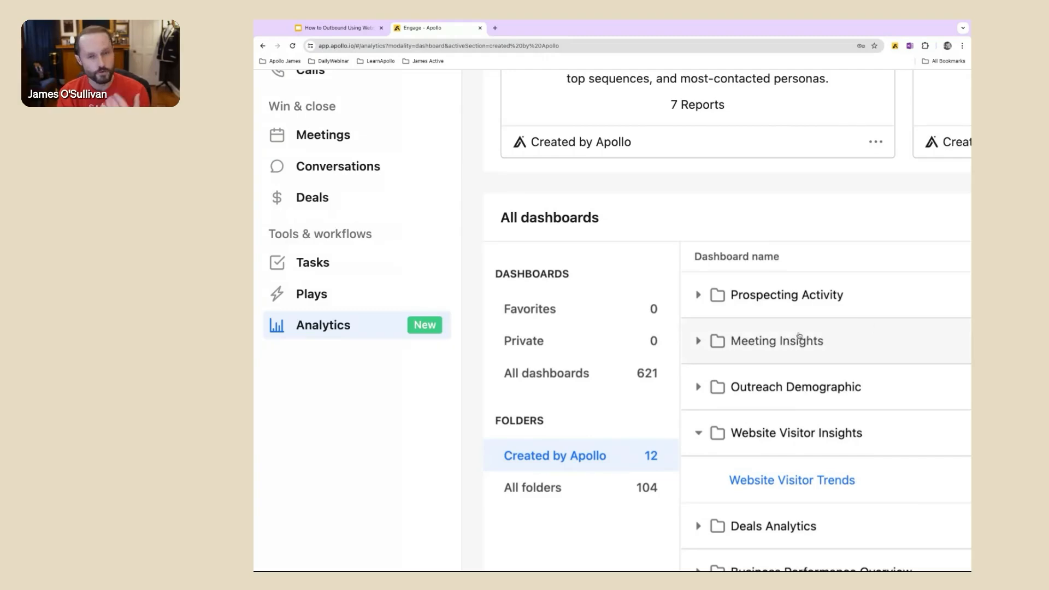
scroll(871, 328, "right", 5)
scroll(828, 344, "down", 5)
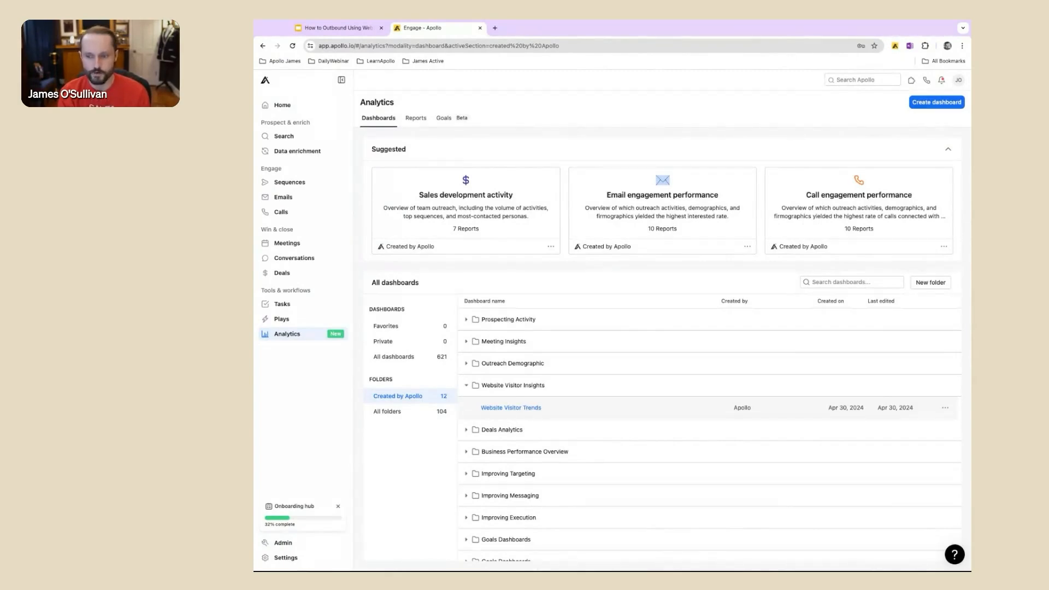
left_click(516, 408)
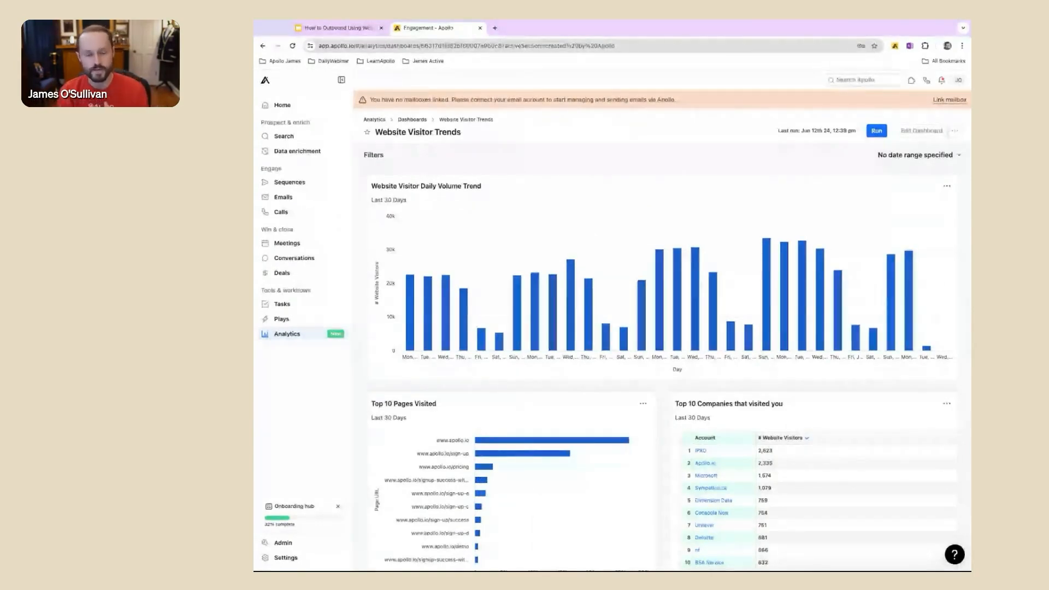
scroll(668, 361, "down", 1)
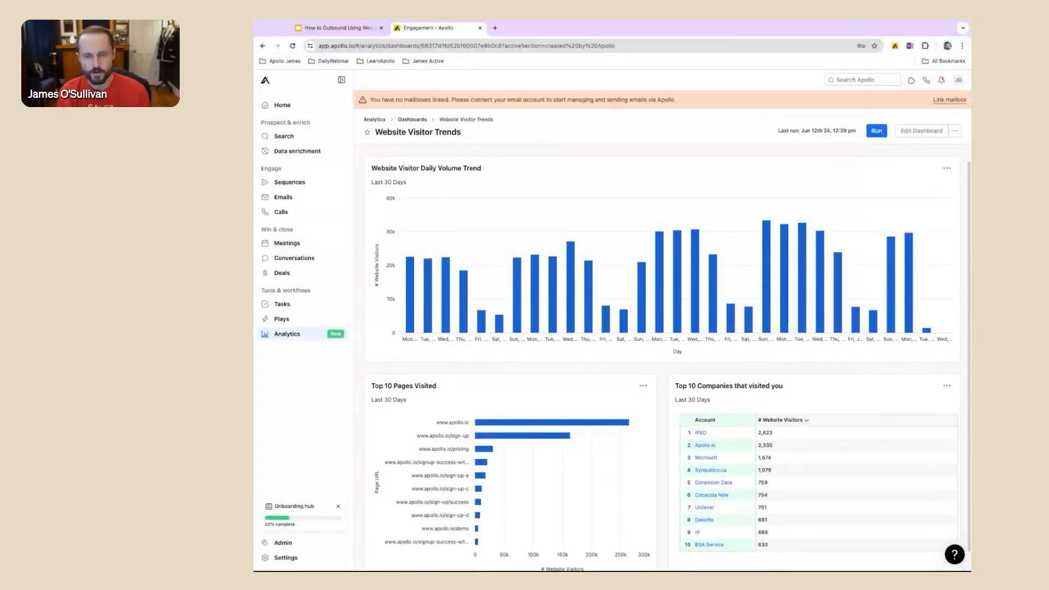
scroll(668, 358, "down", 1)
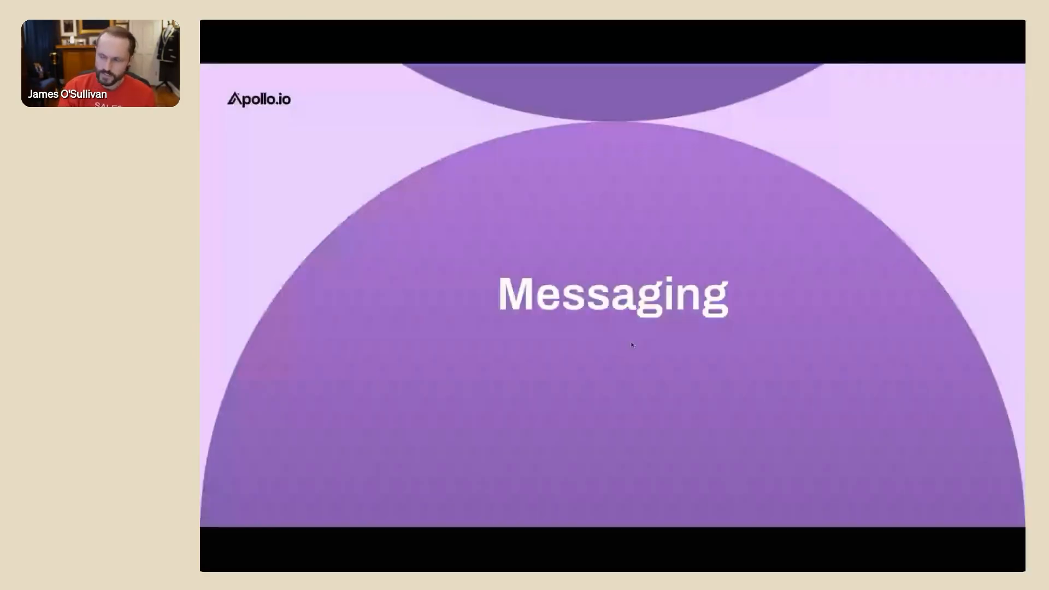
key("Right")
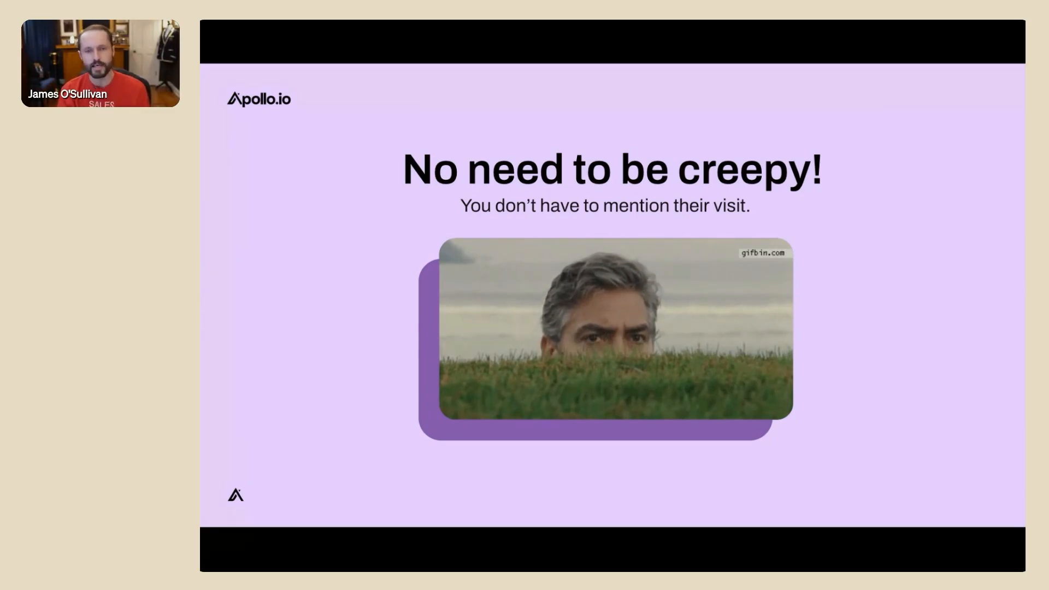
key("Right")
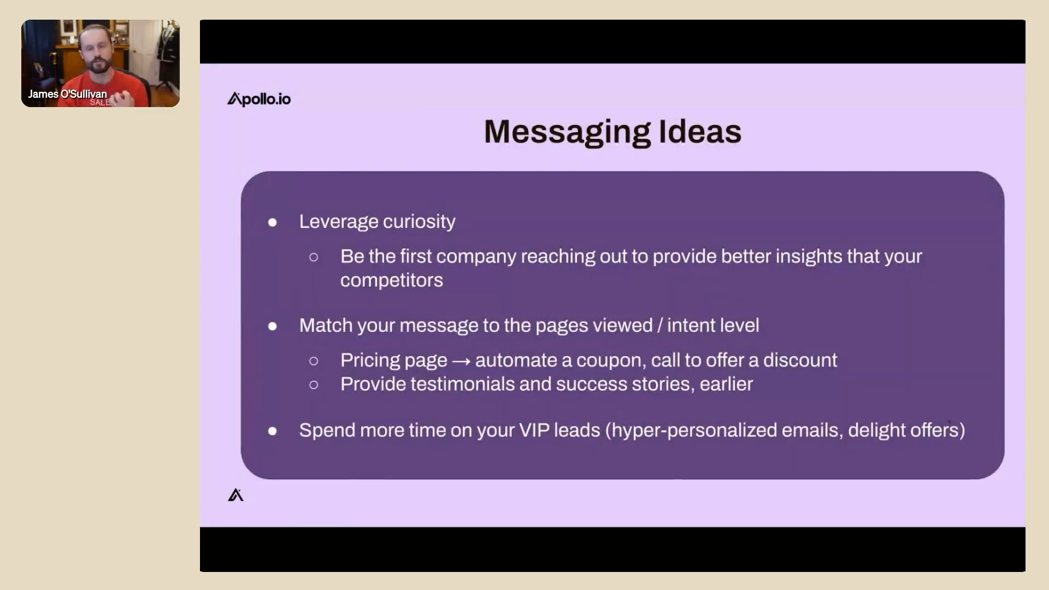